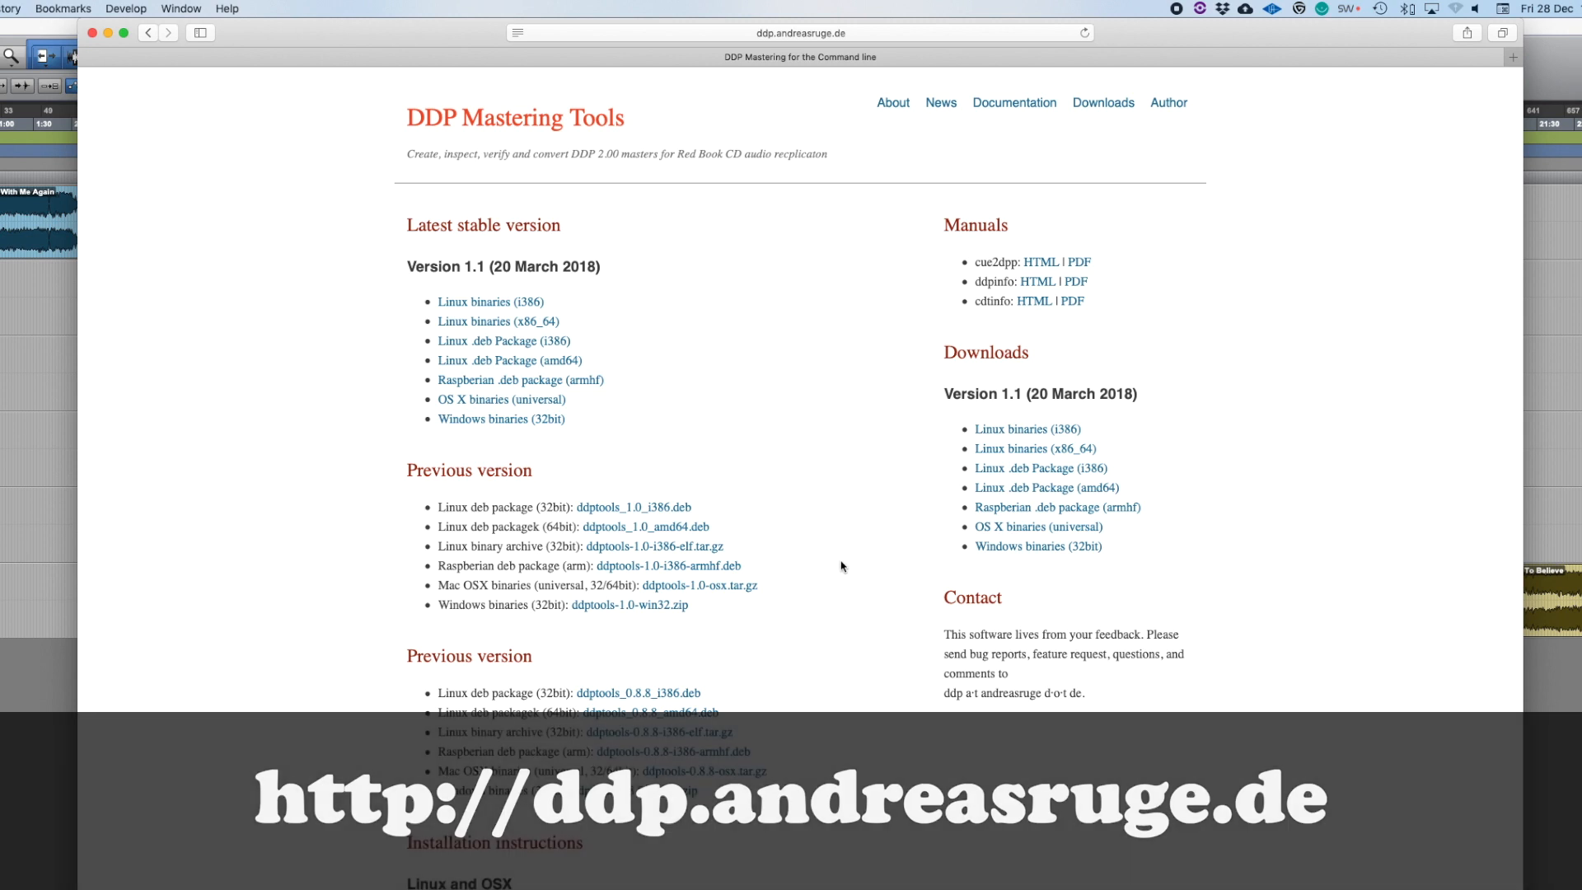
Step: Download the Mac OSX binaries of ddptools version 0.8.8 from the DDP Mastering Tools downloads page
left_click(1107, 104)
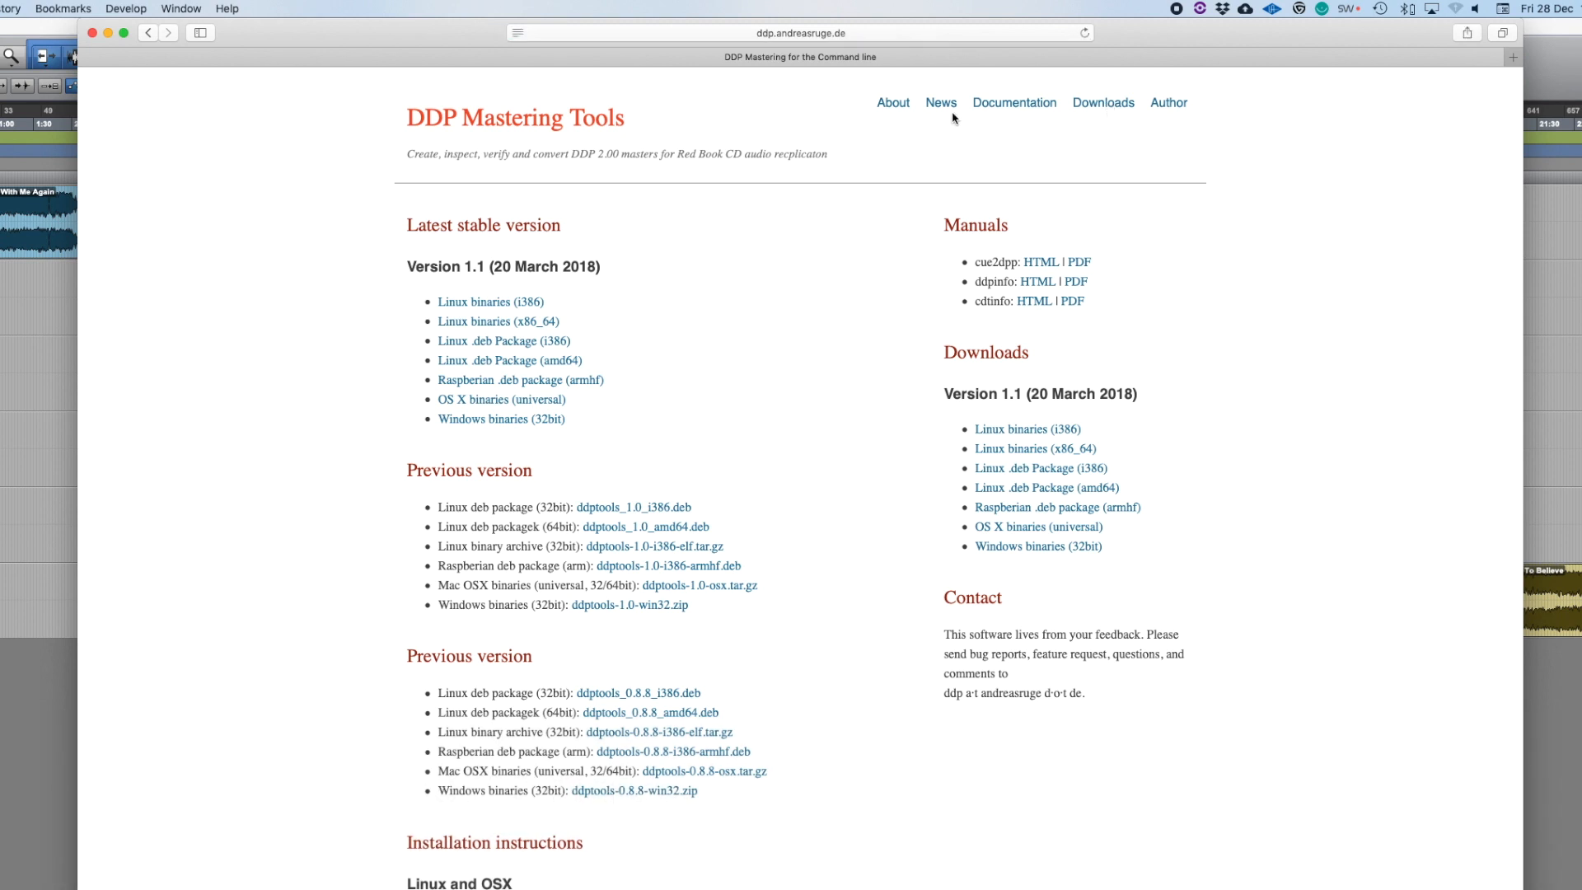
left_click(904, 114)
left_click(1114, 109)
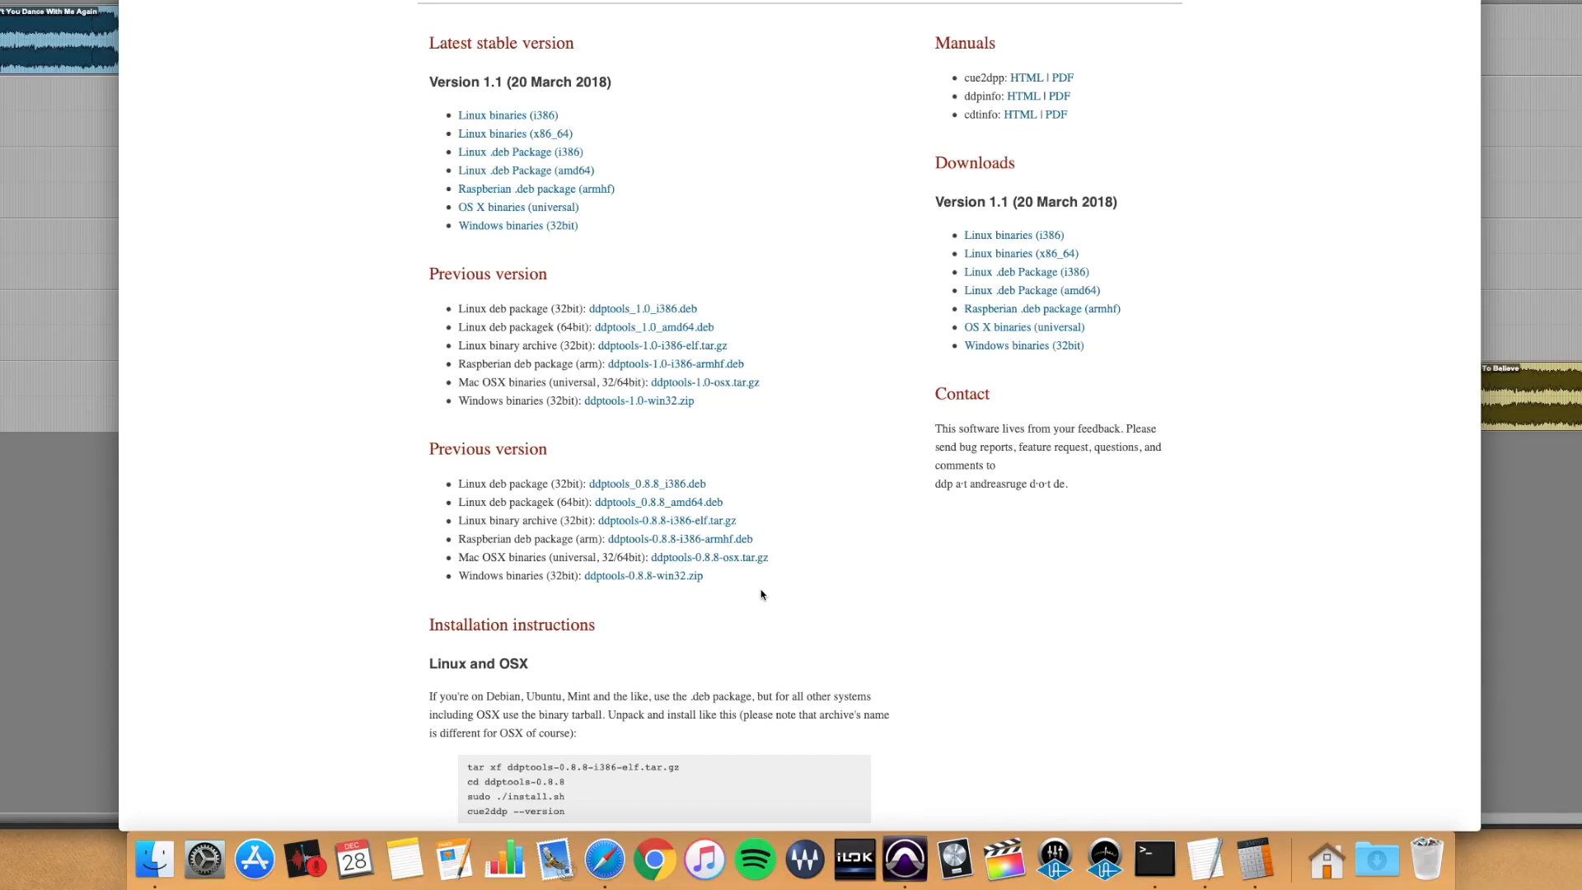
left_click(729, 558)
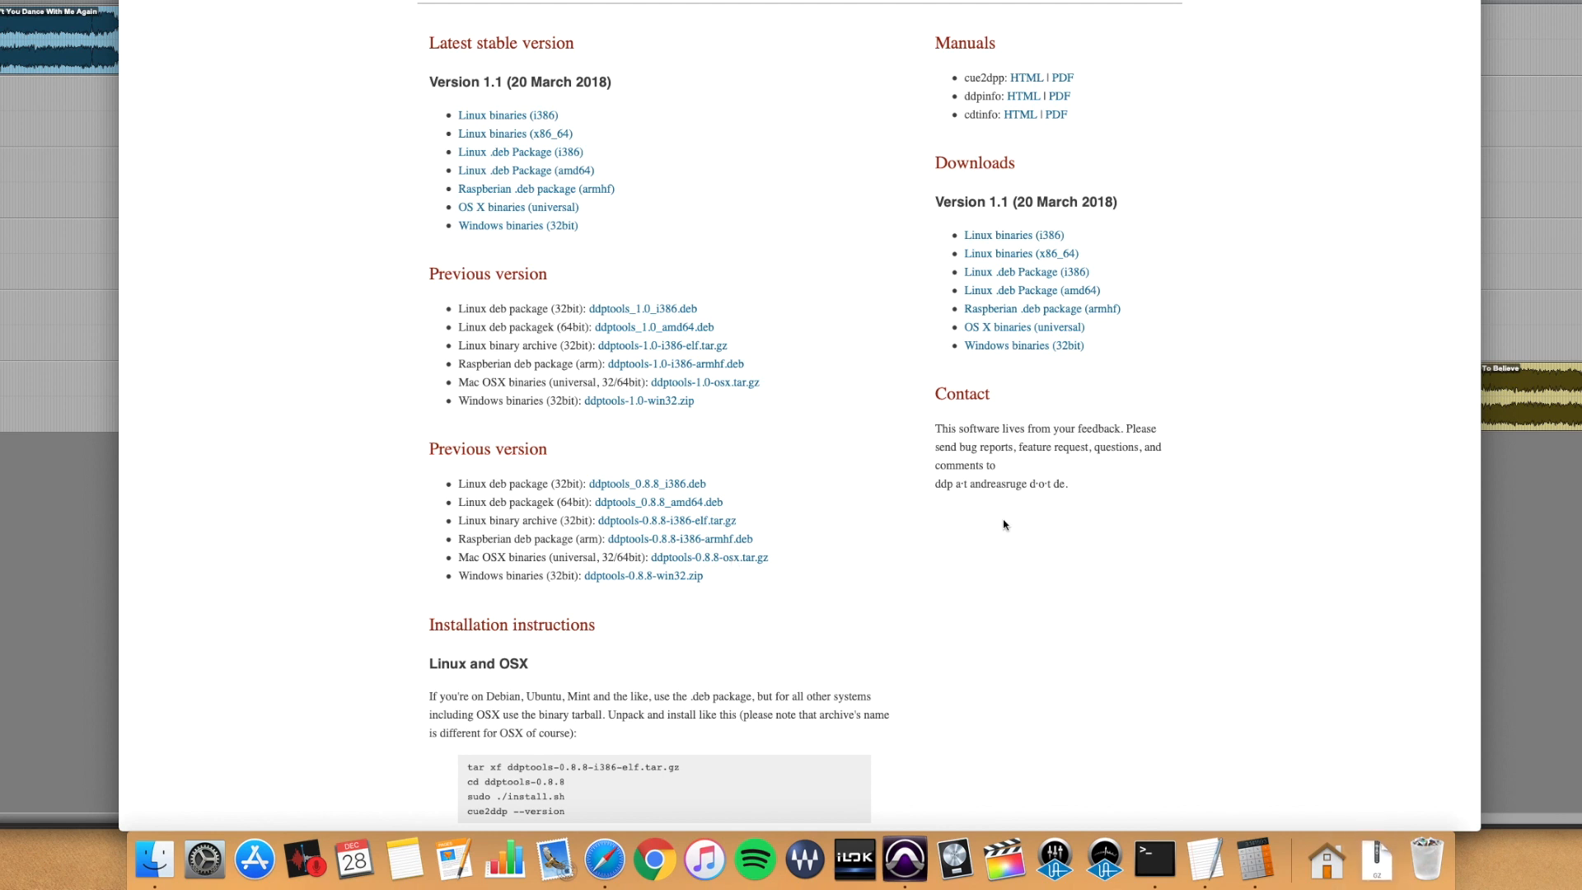
Step: Unpack the downloaded ddptools-0.8.8-osx.tar.gz archive and open the extracted ddptools-0.8.8 folder
left_click(1376, 859)
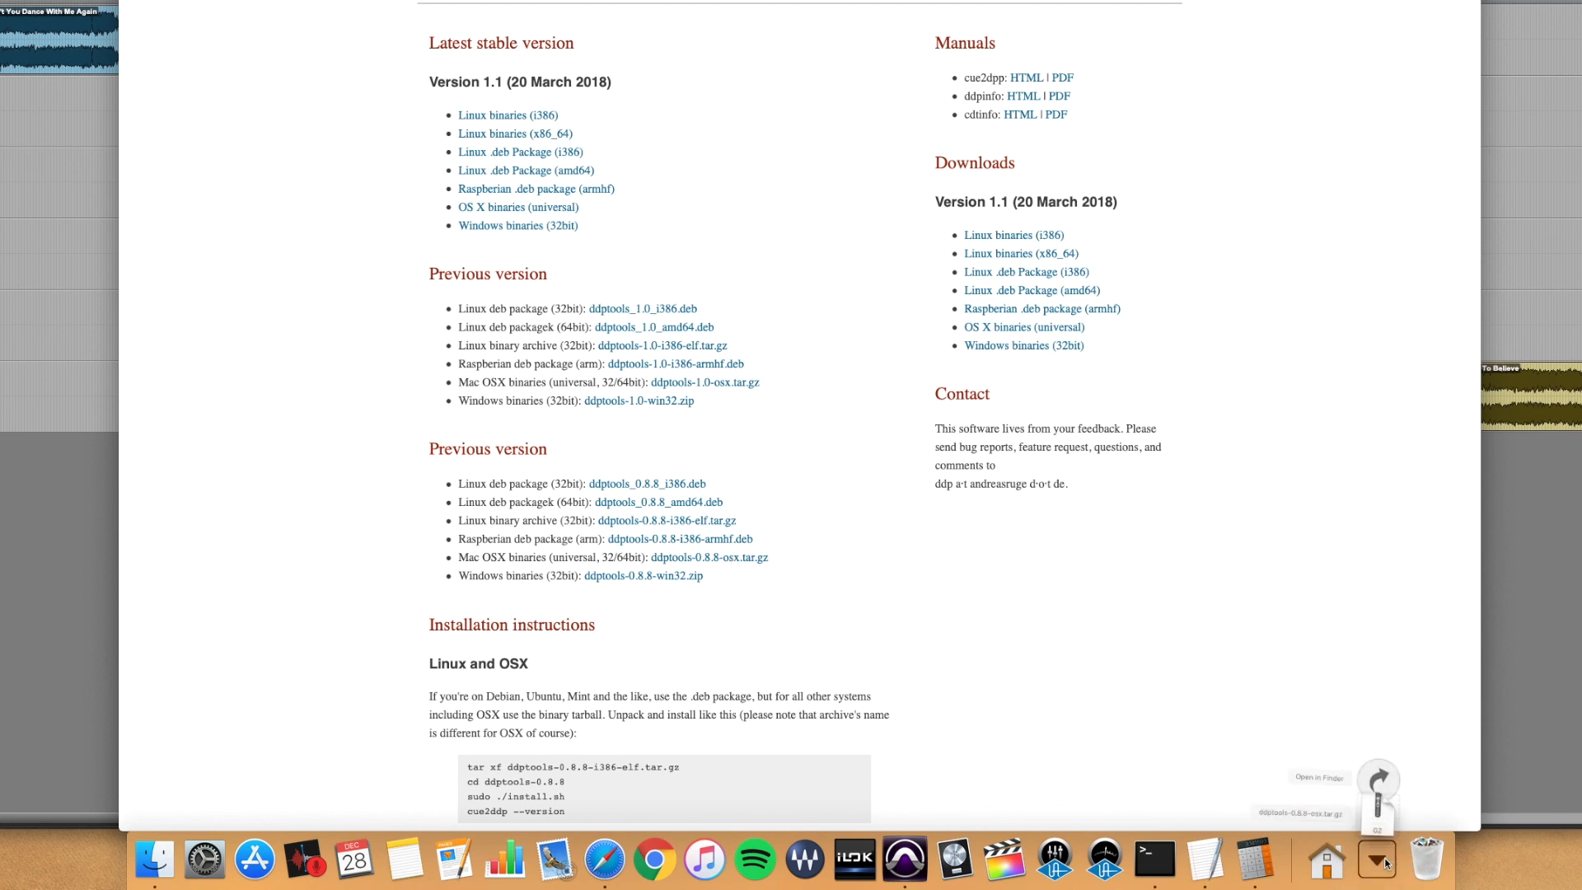
left_click(1384, 809)
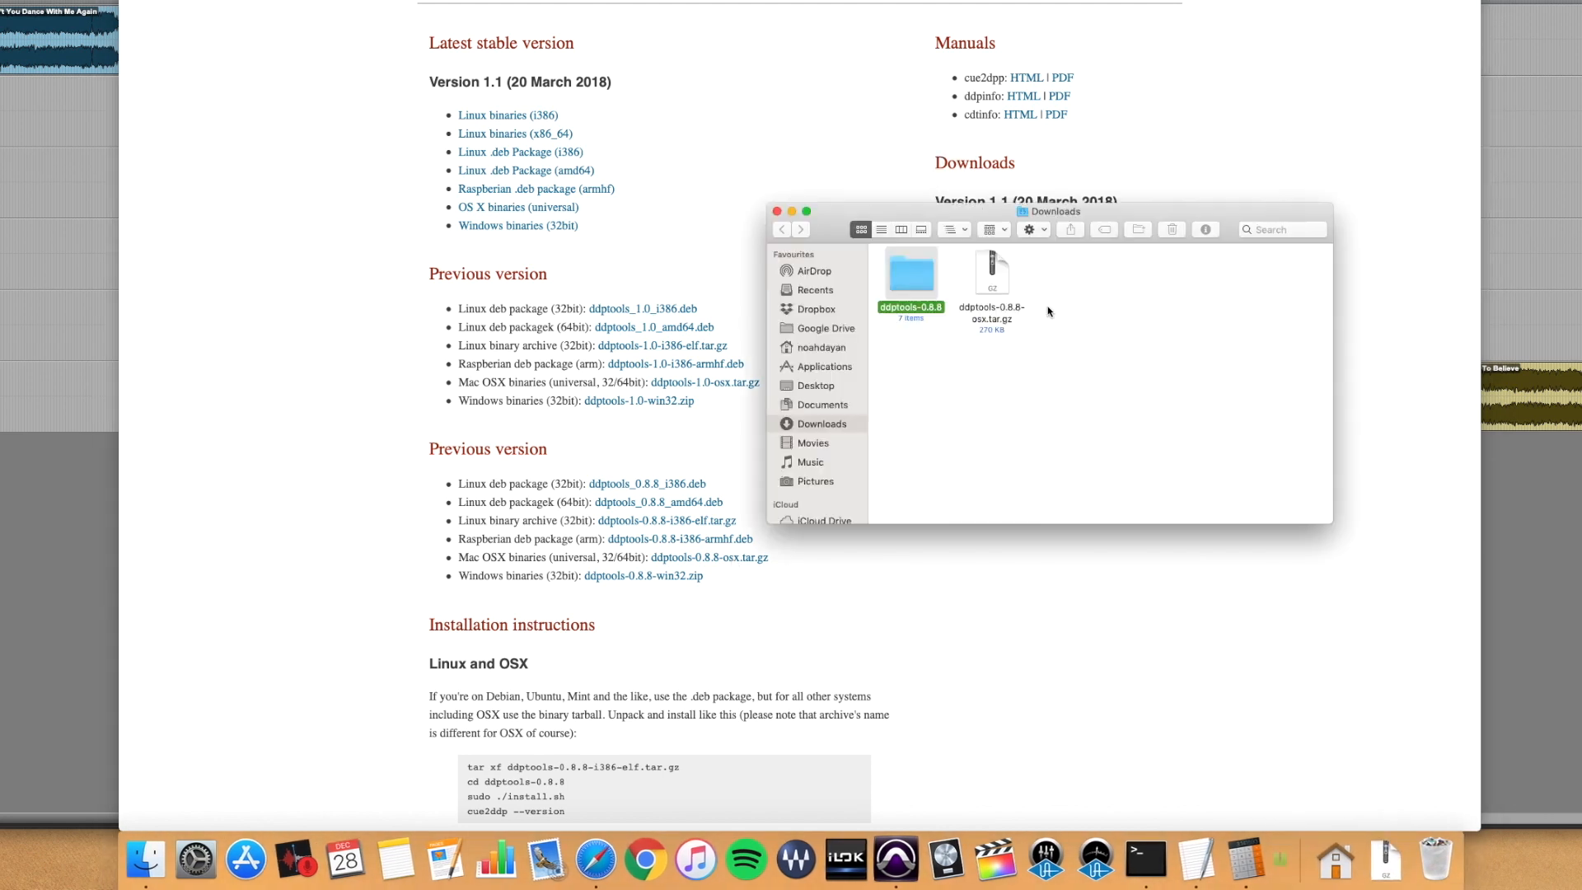
left_click_drag(1134, 216, 939, 195)
left_click(751, 266)
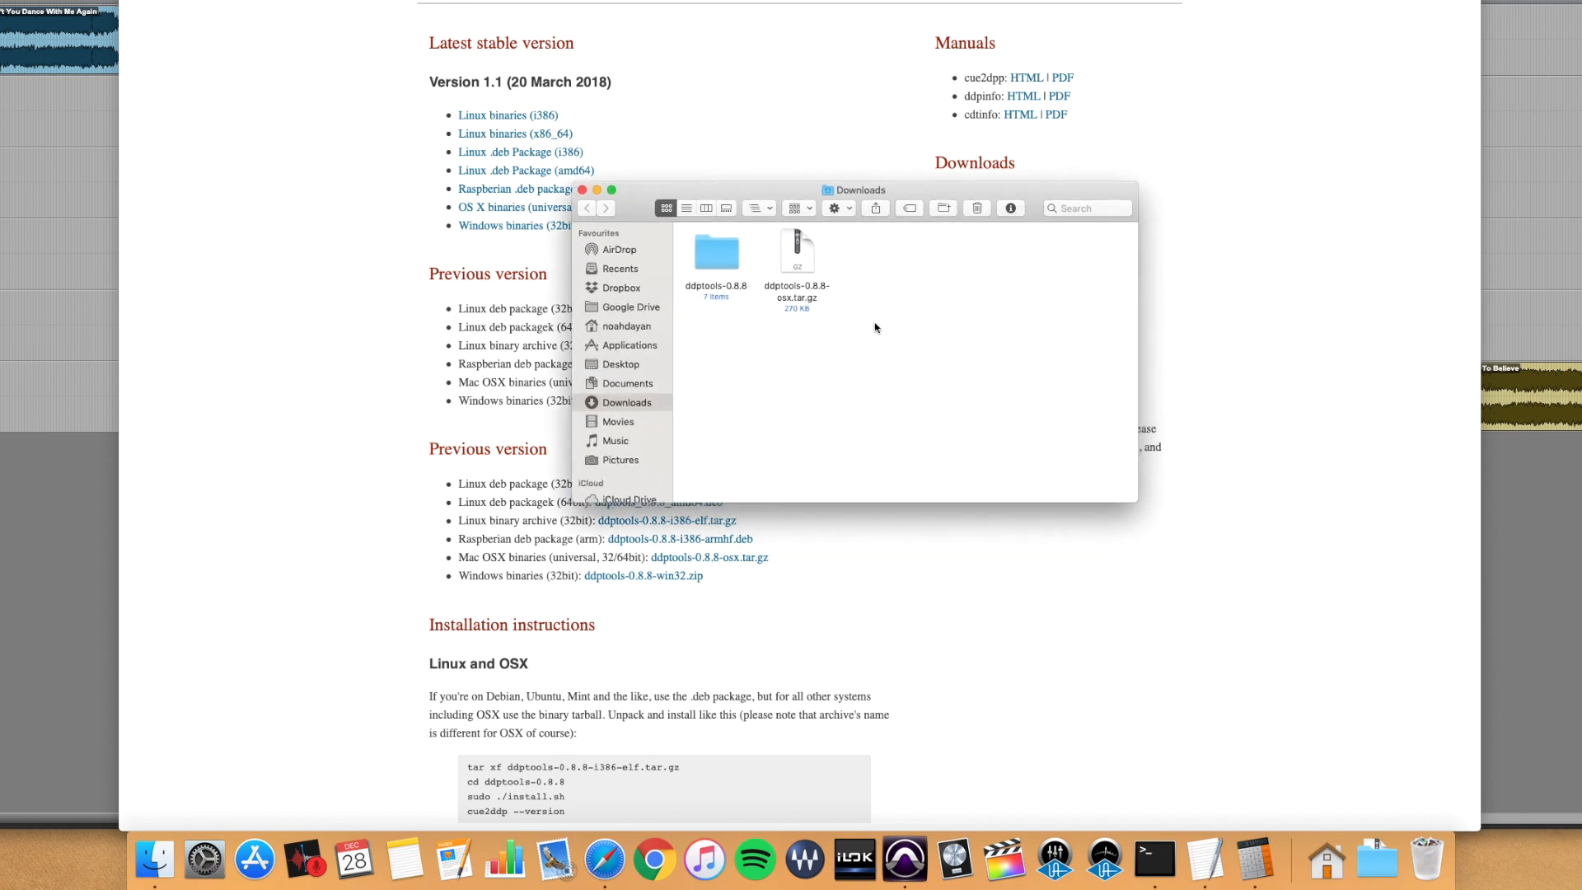
double_click(715, 257)
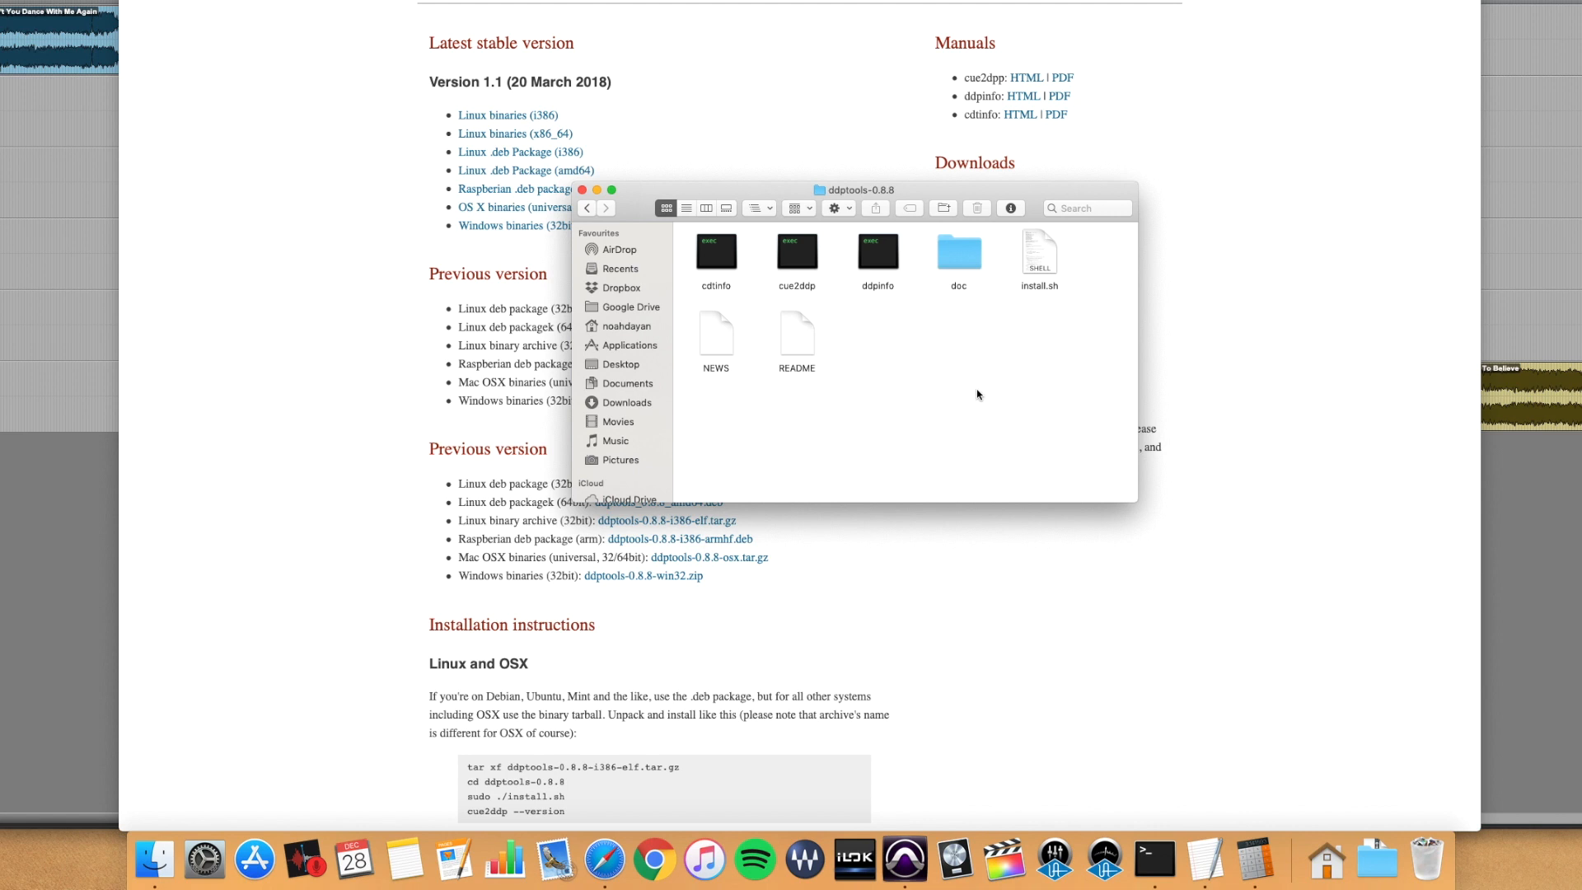
left_click_drag(959, 191, 1098, 136)
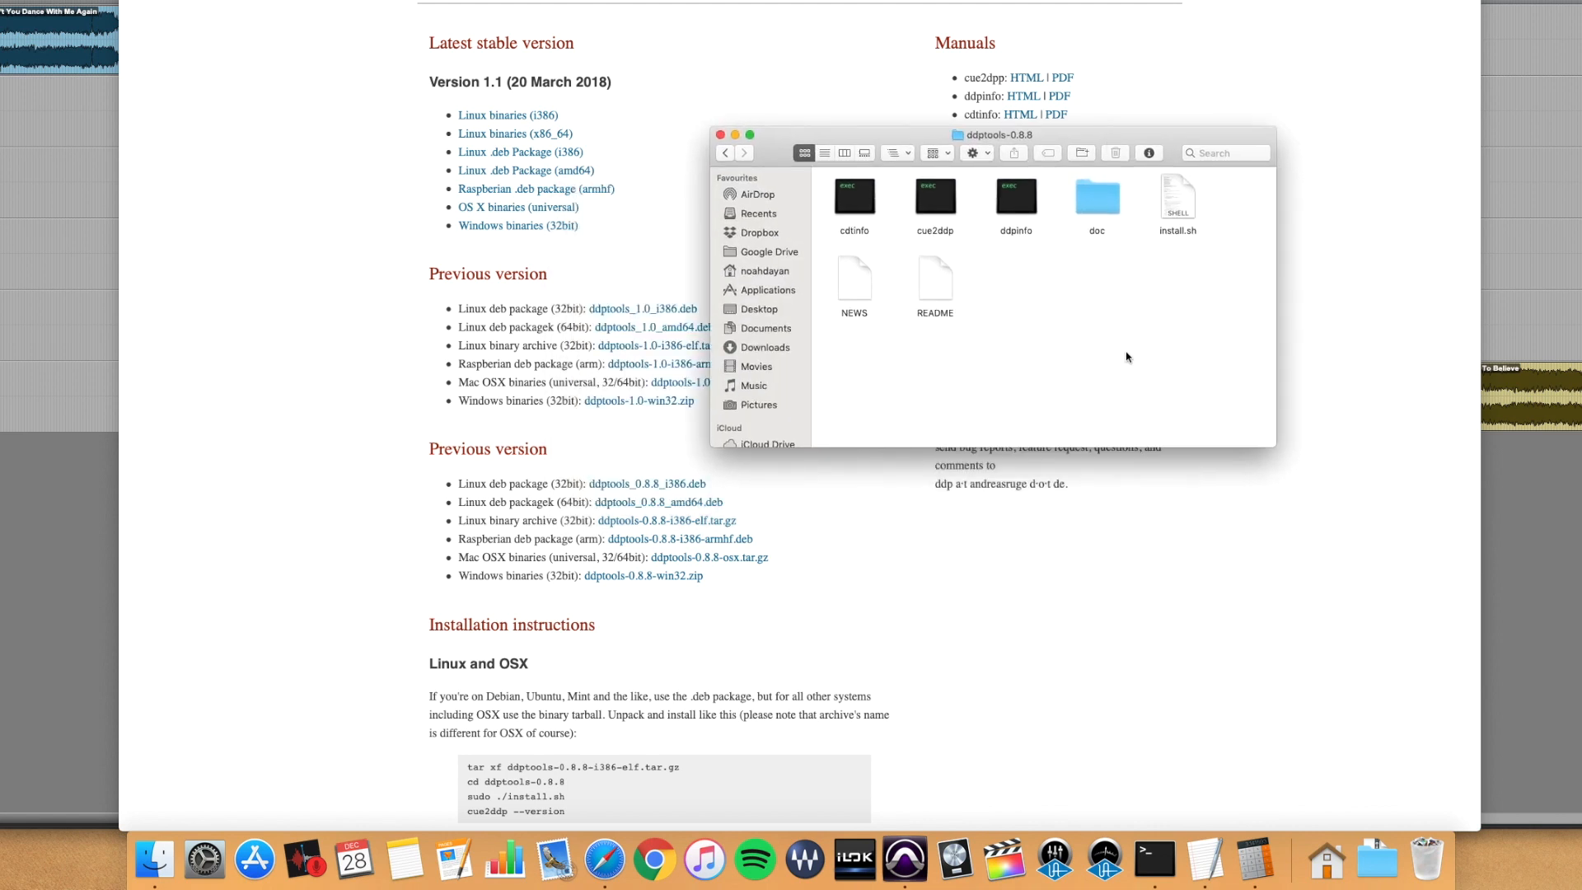
Step: Search for Terminal with Spotlight and launch it
key("super+space")
type("ter")
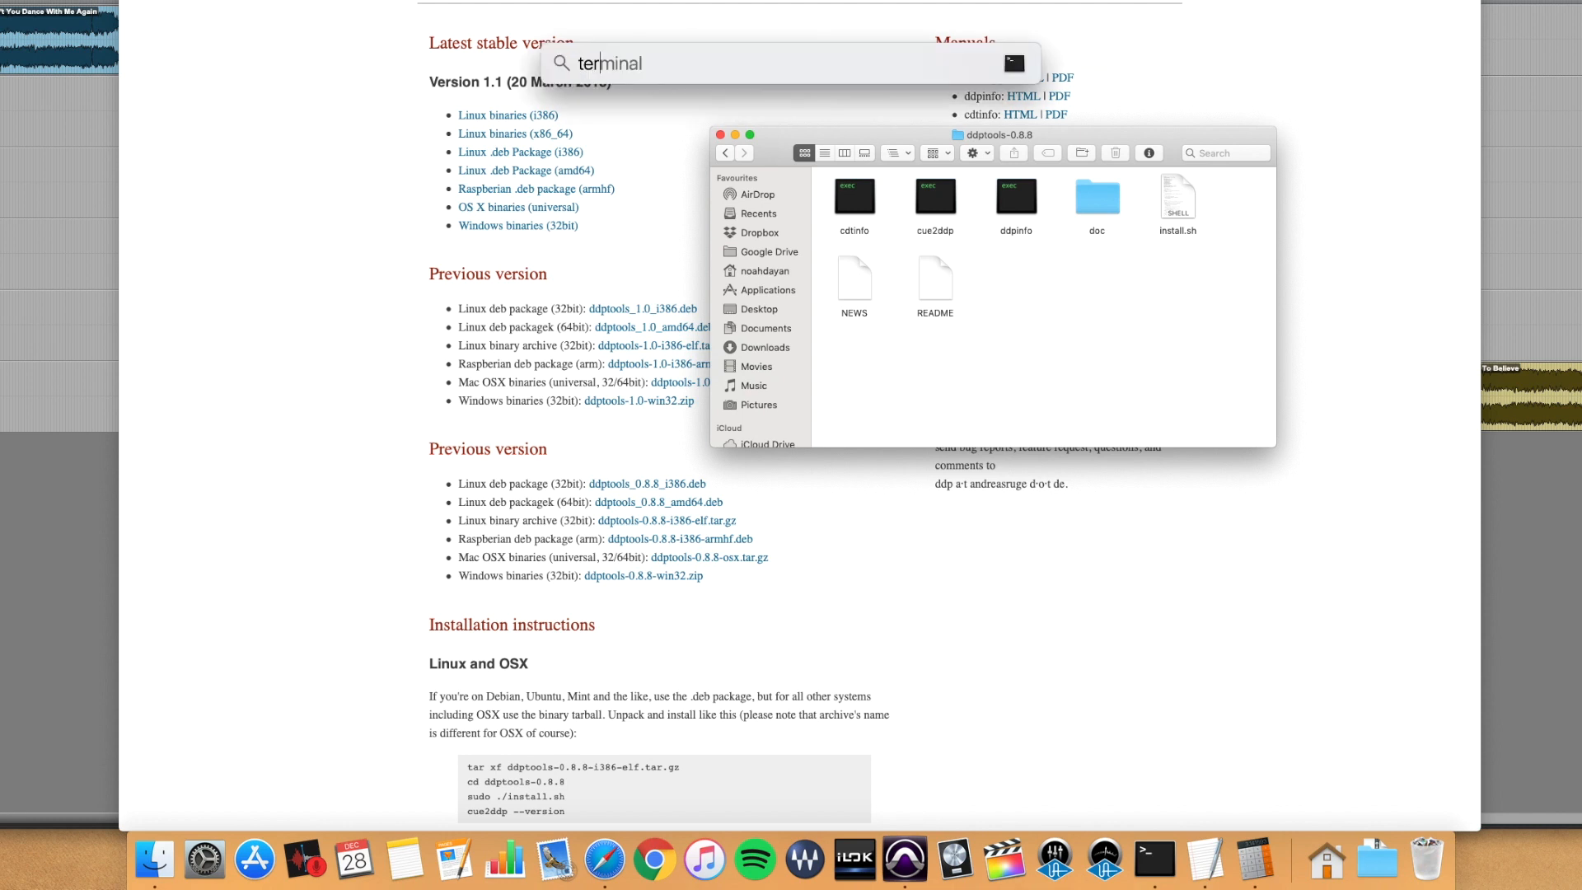
type("minal")
key("Return")
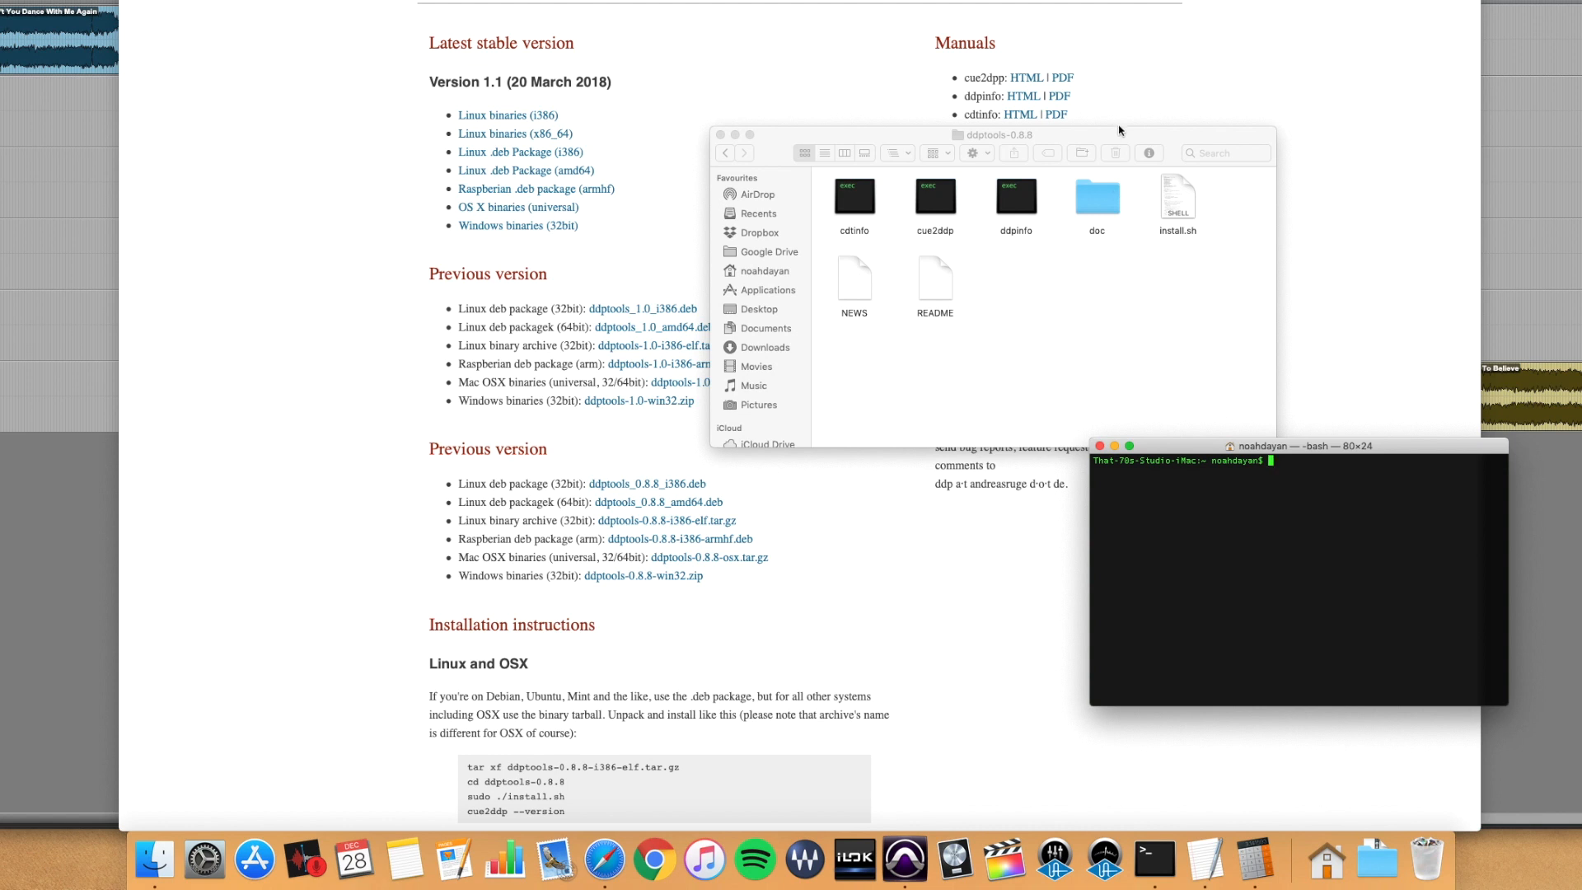
left_click_drag(1119, 130, 1182, 39)
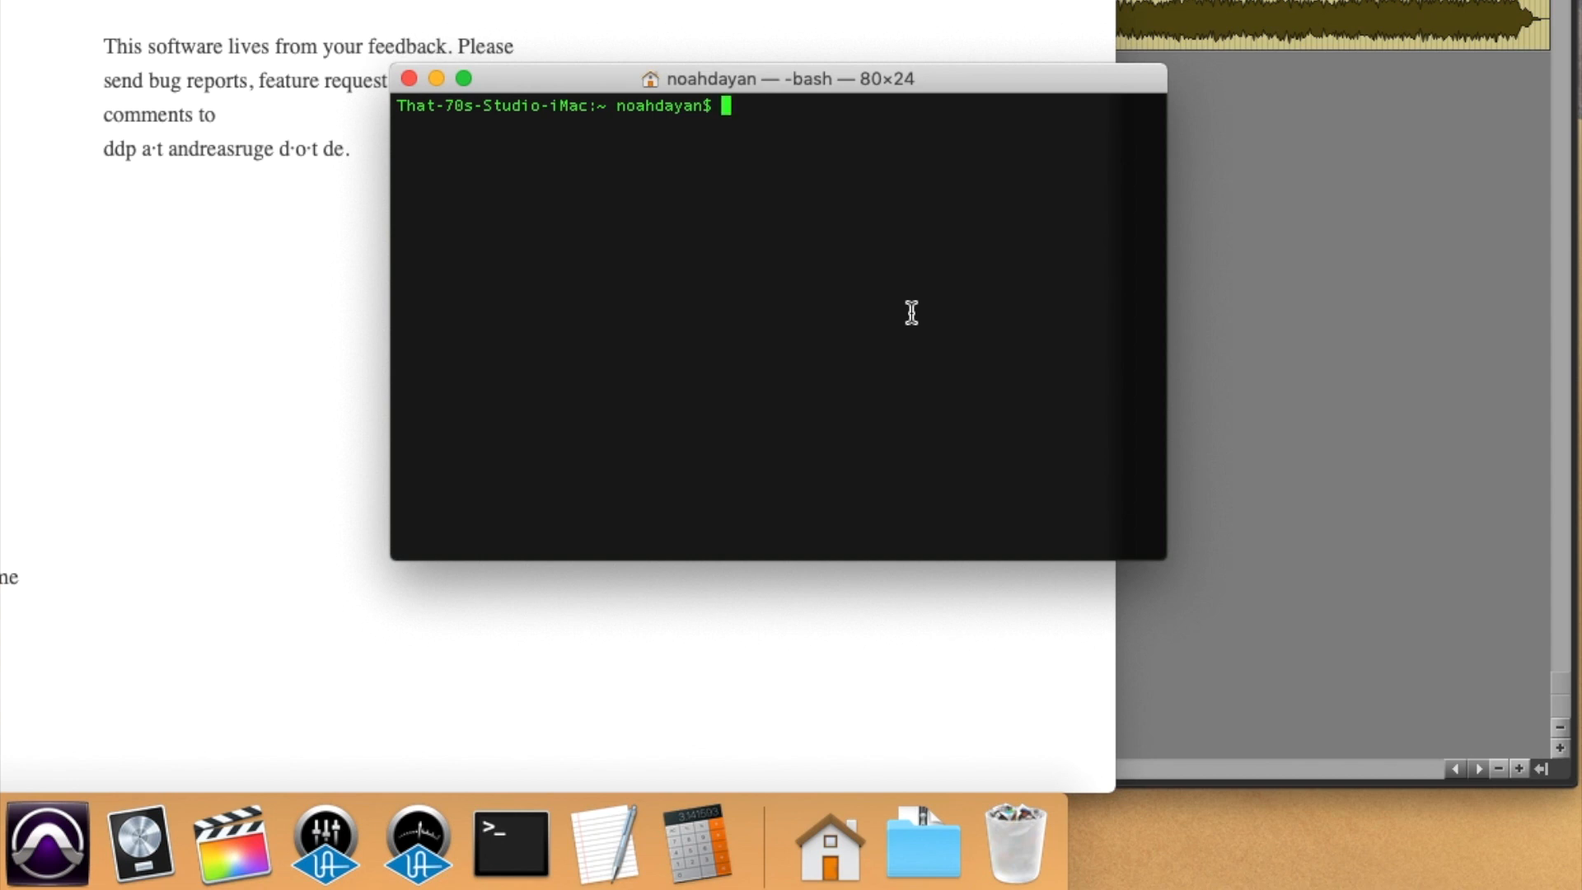
Step: Look at the home folder's contents and change the Terminal directory to Downloads with cd
left_click(830, 844)
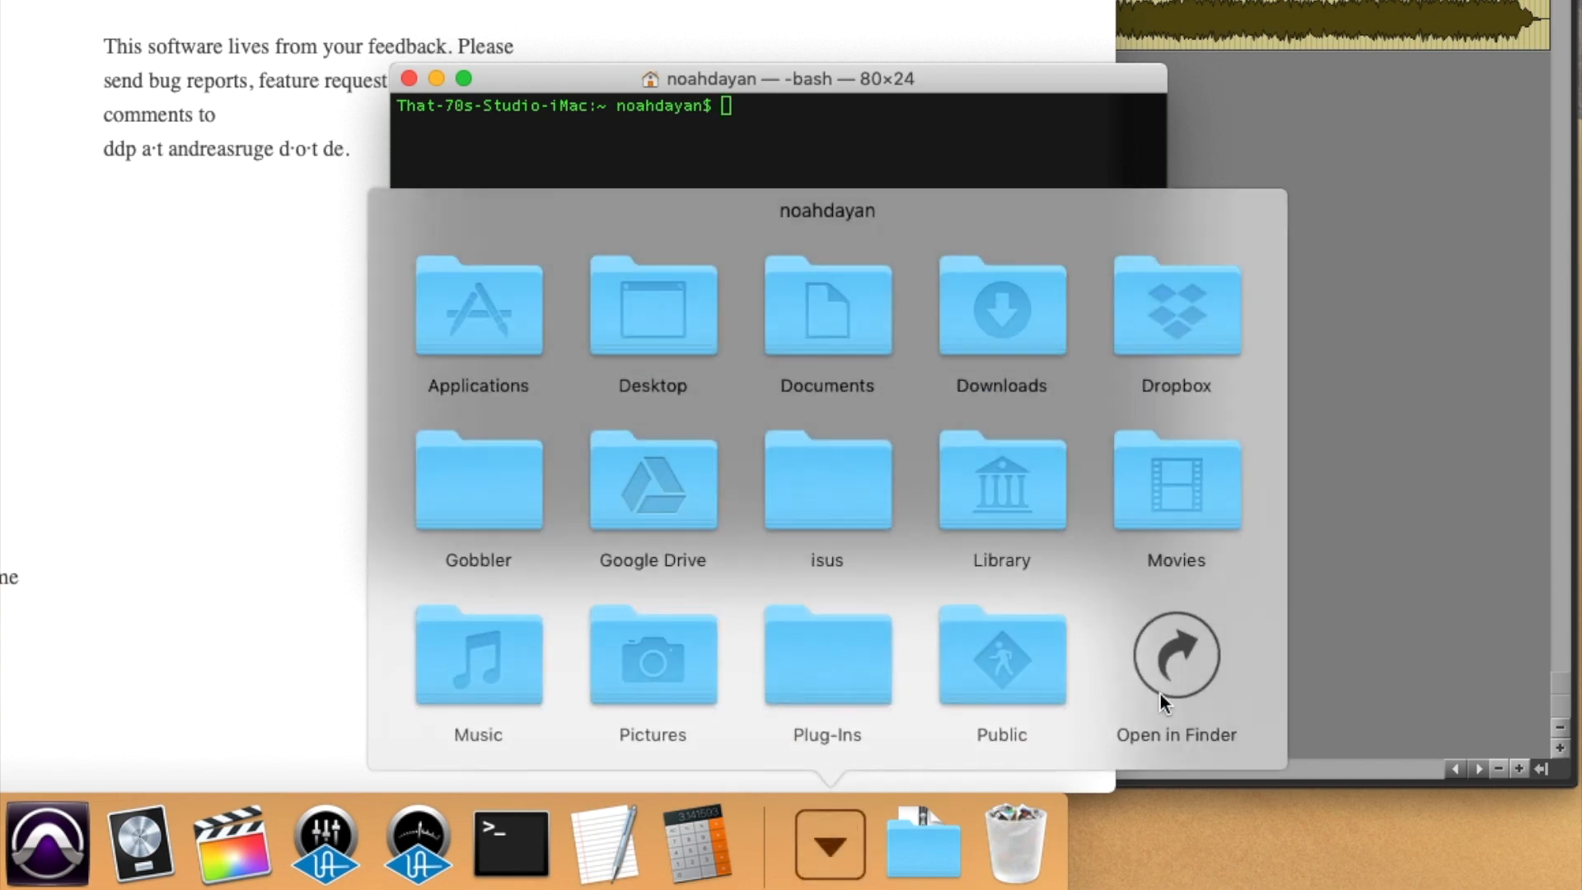
left_click(813, 839)
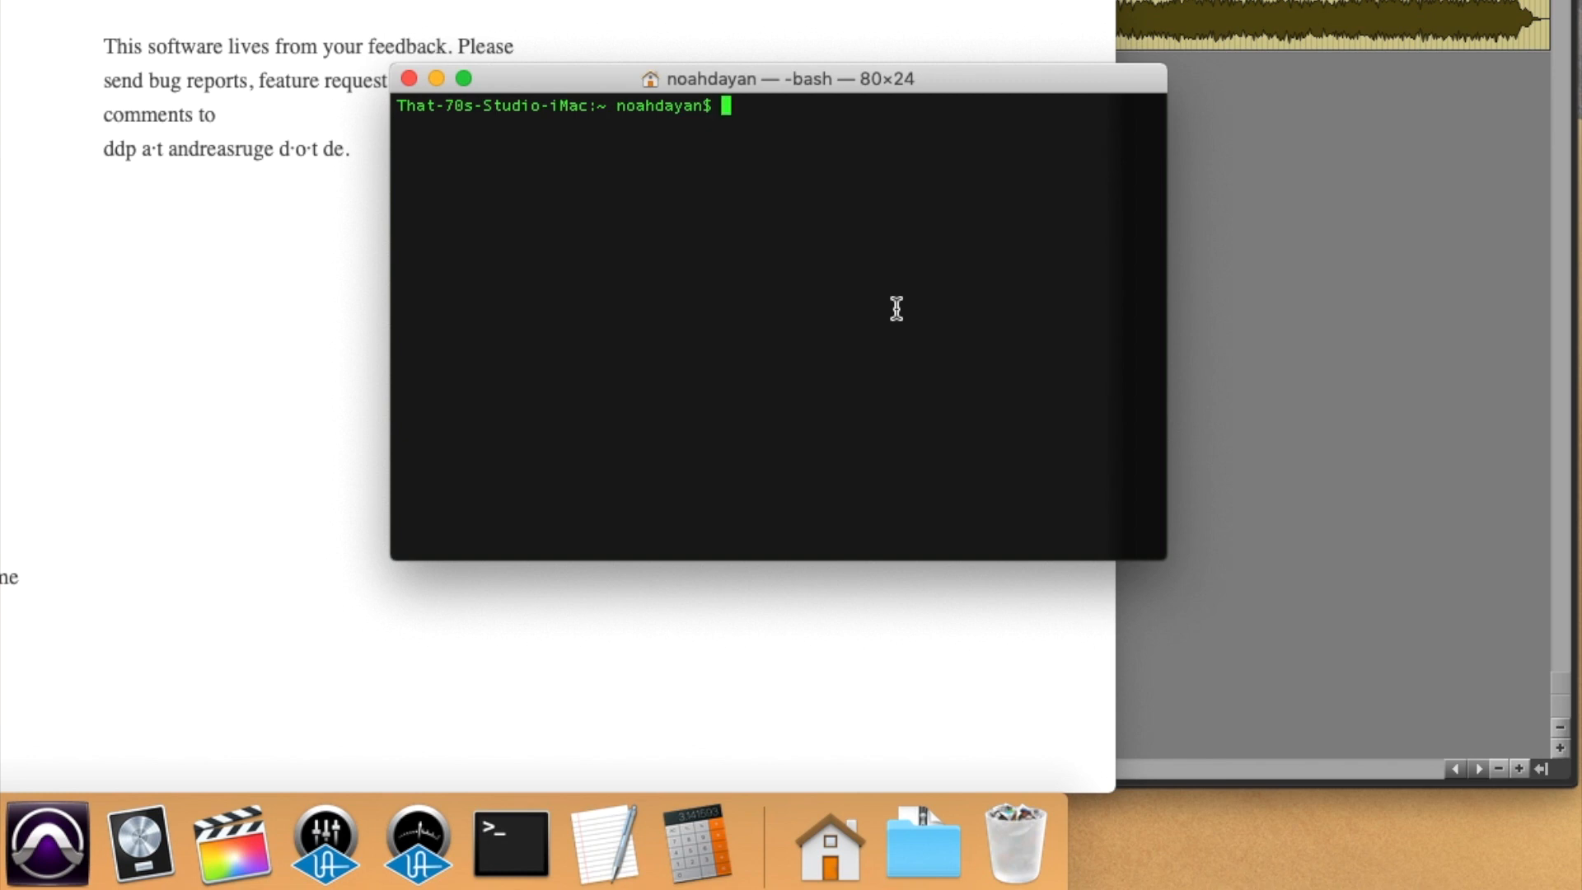
type("cd")
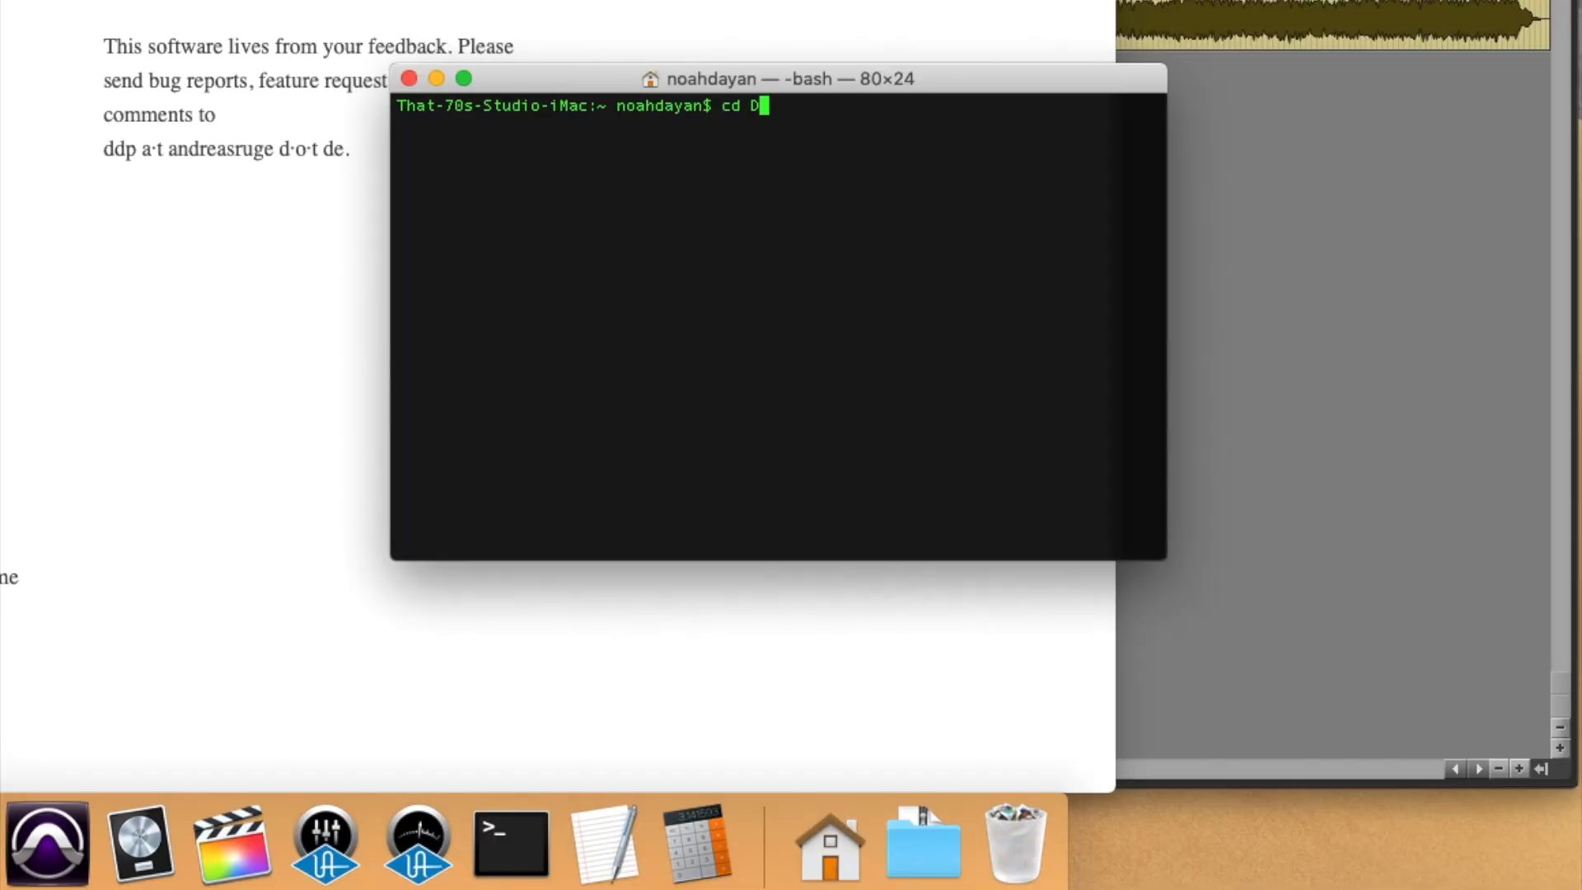
type("o-iMac:~ noahdayan$ cd Downl")
key("Tab")
key("Return")
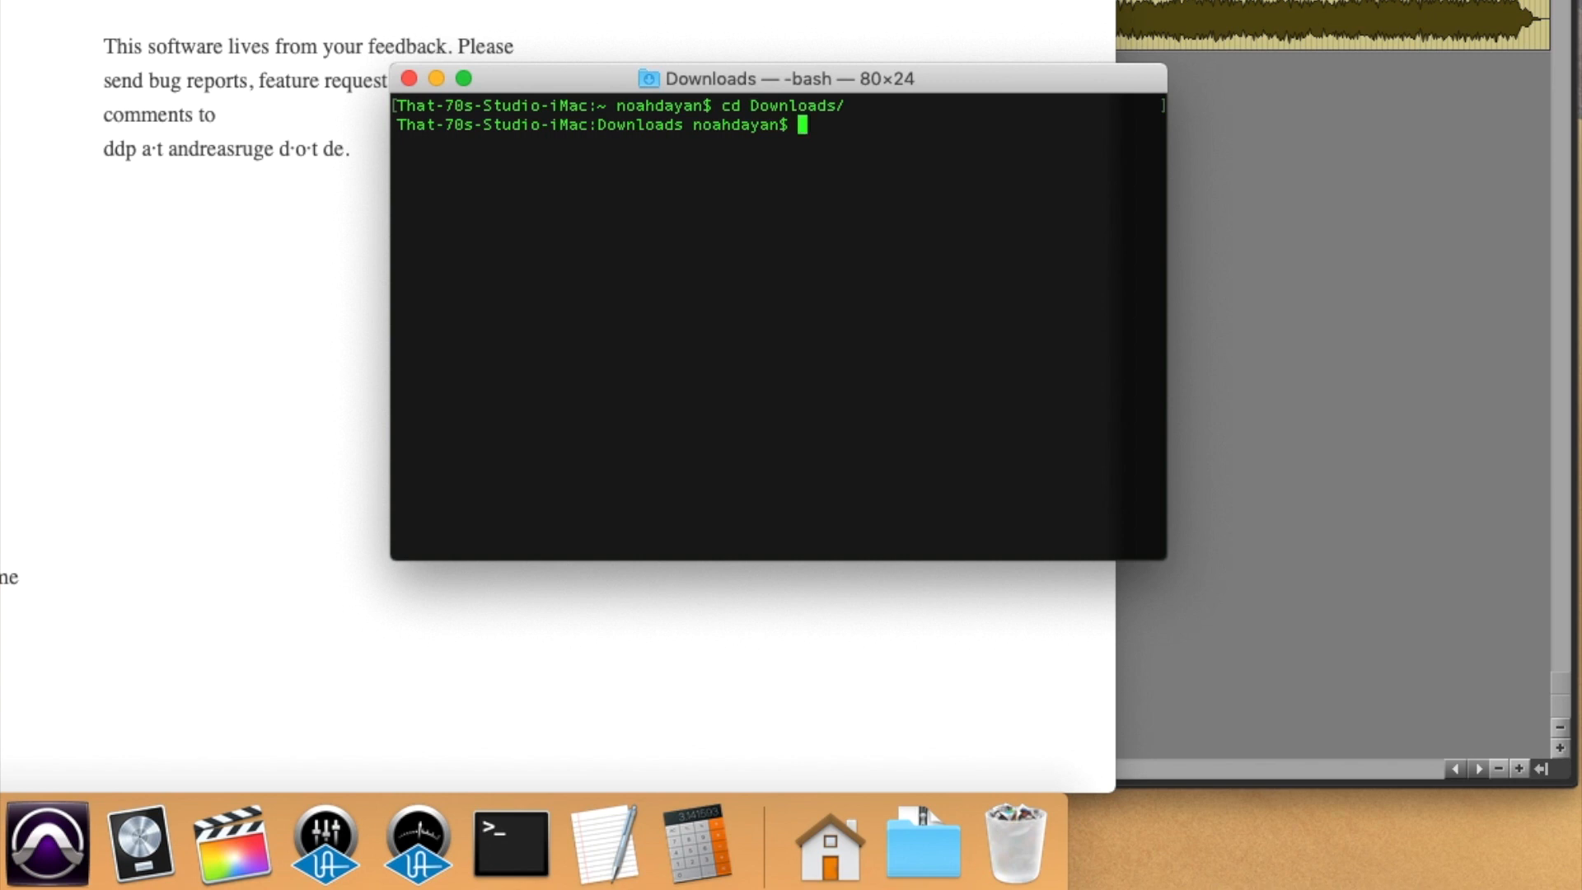
Step: List the Downloads directory with ls and change into the ddptools-0.8.8 directory
type("ls")
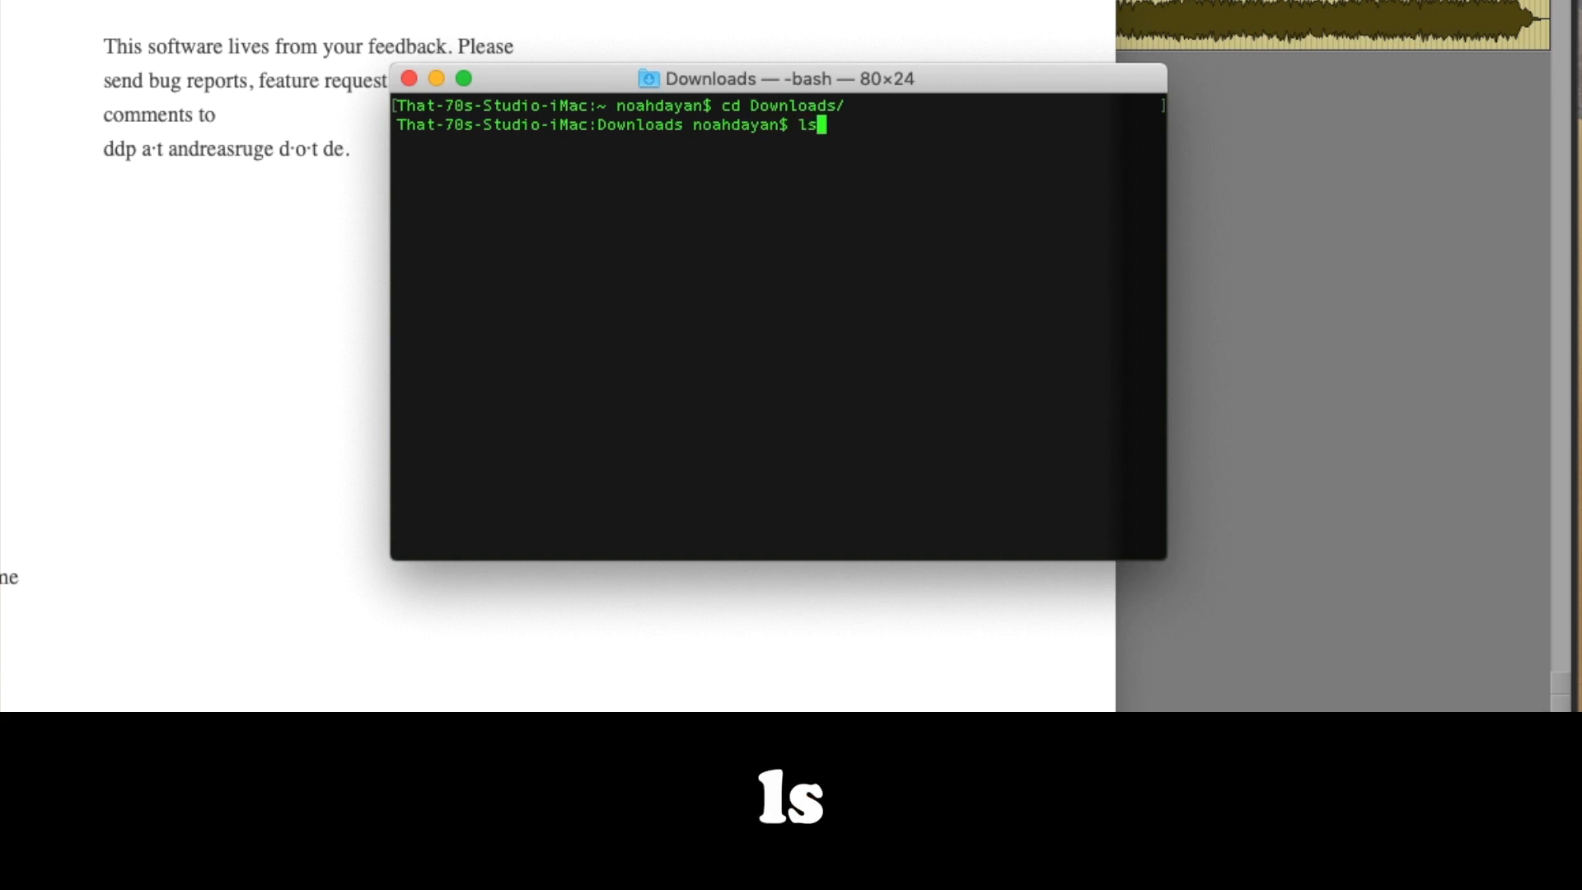
key("Return")
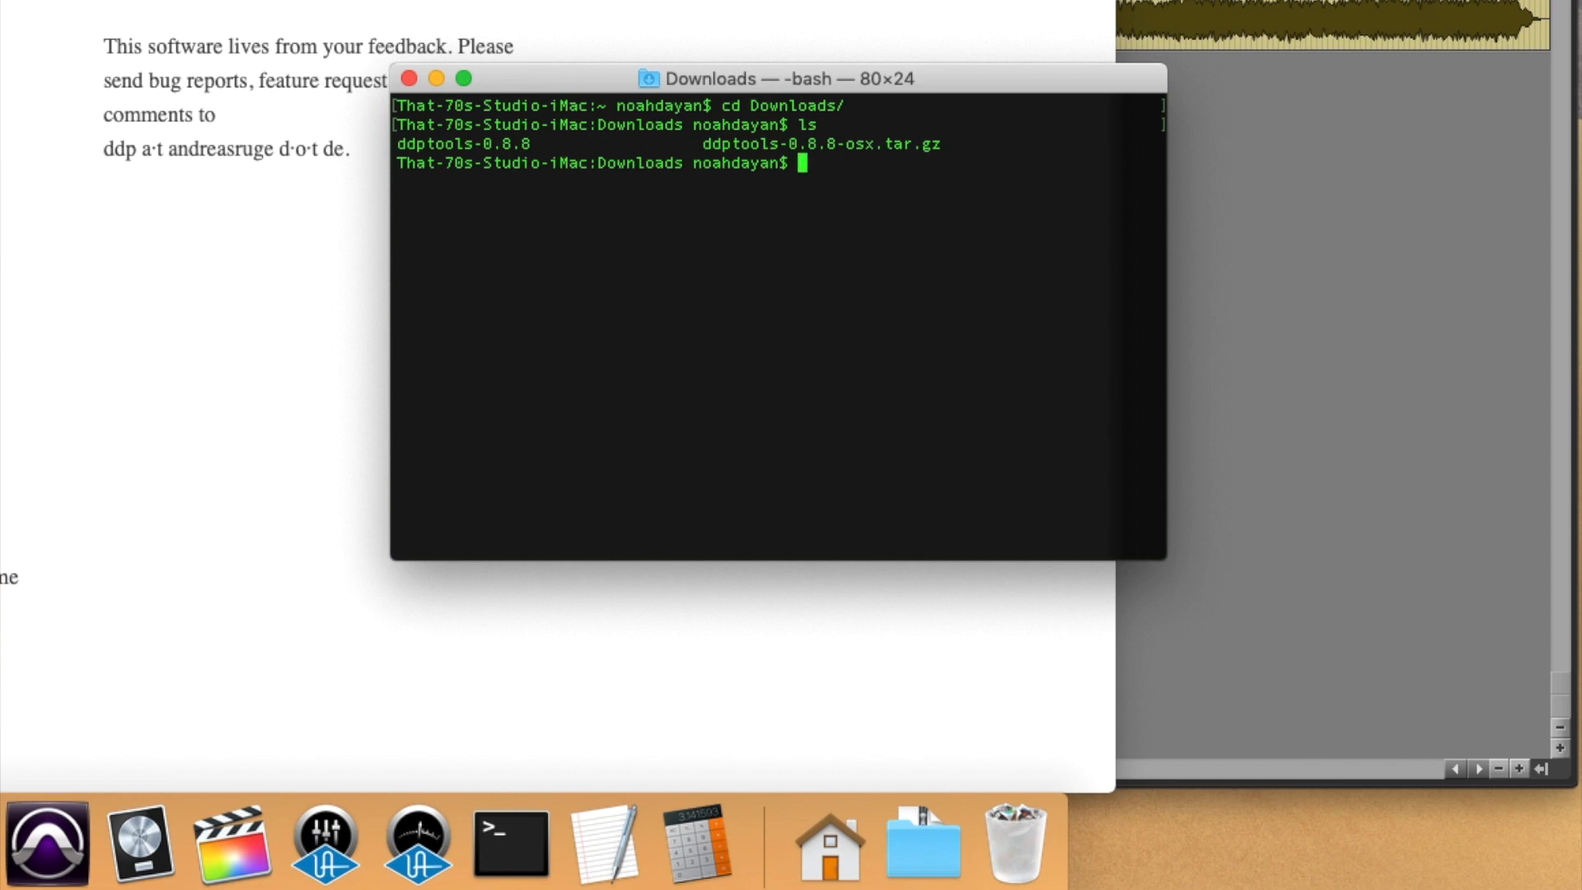
type("cd ddp")
key("Tab")
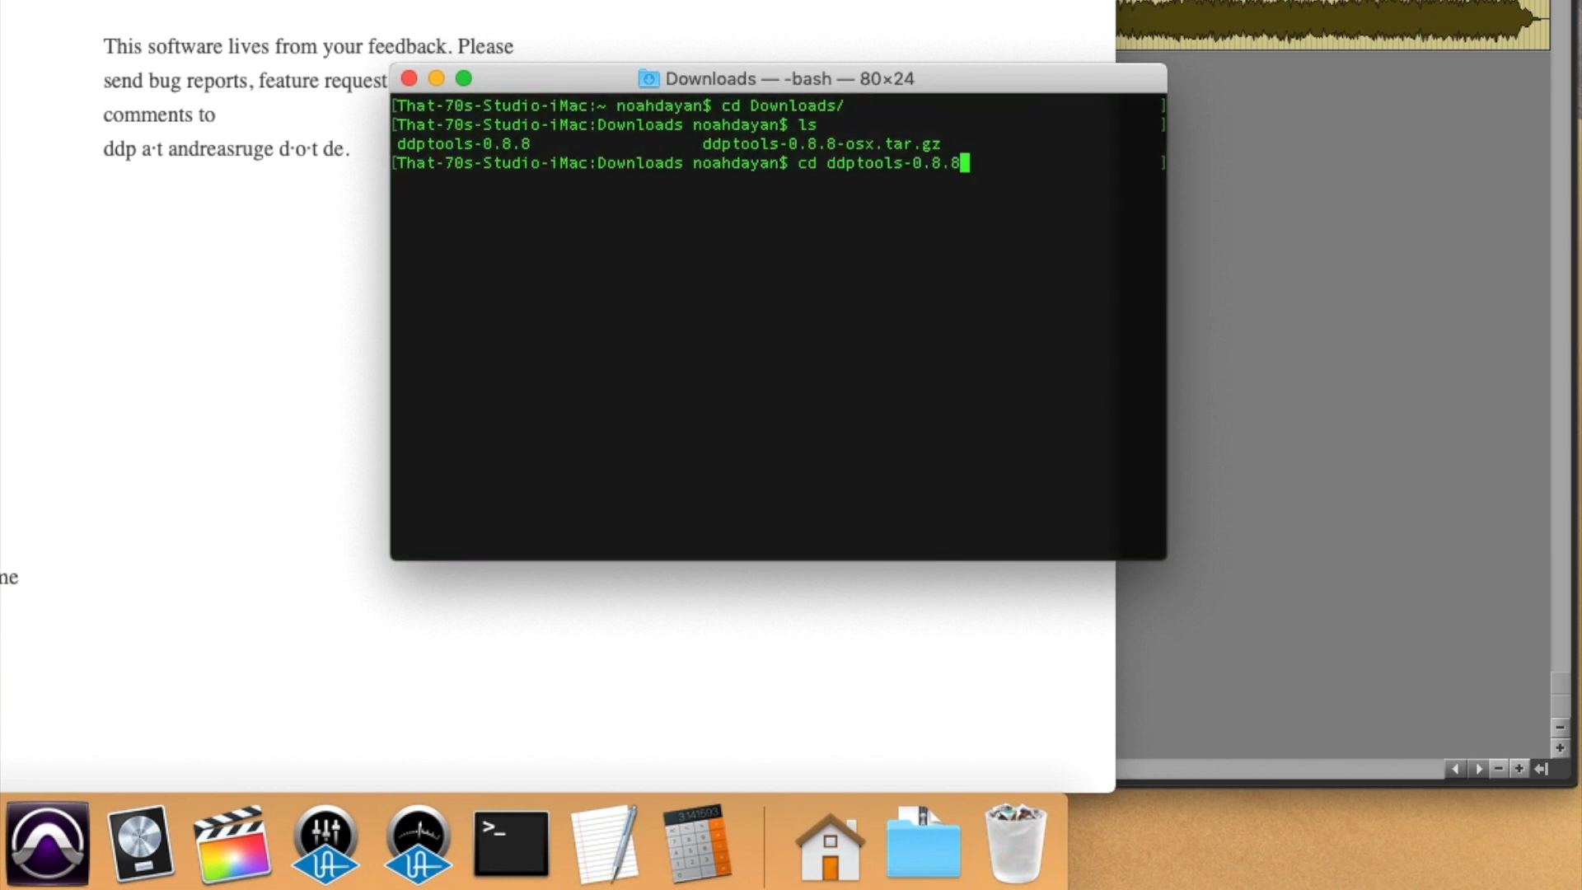
key("Return")
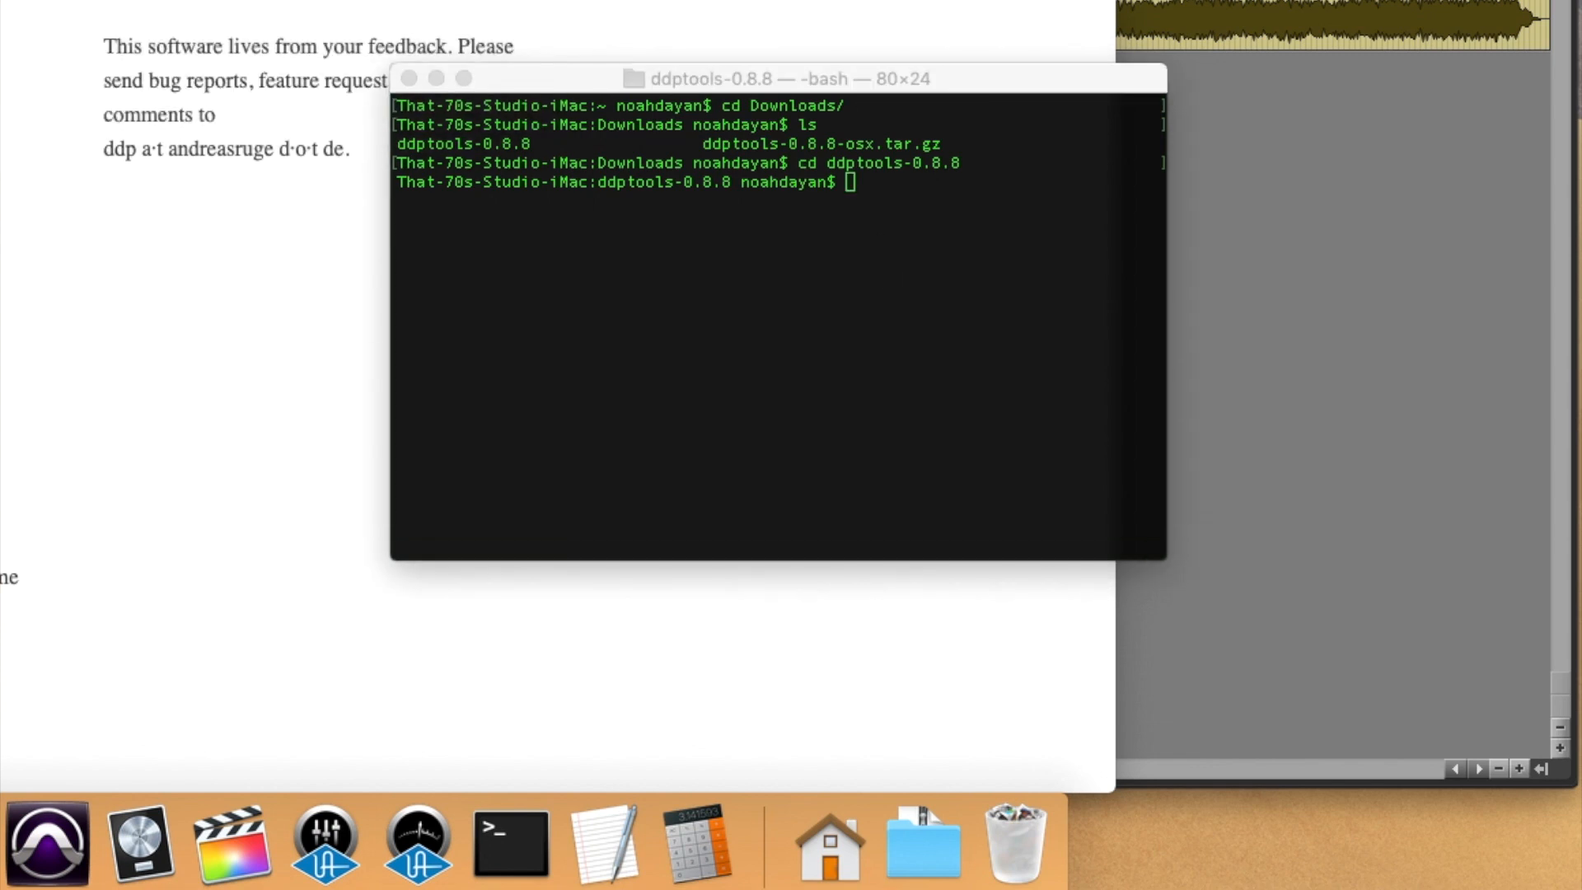
left_click(895, 291)
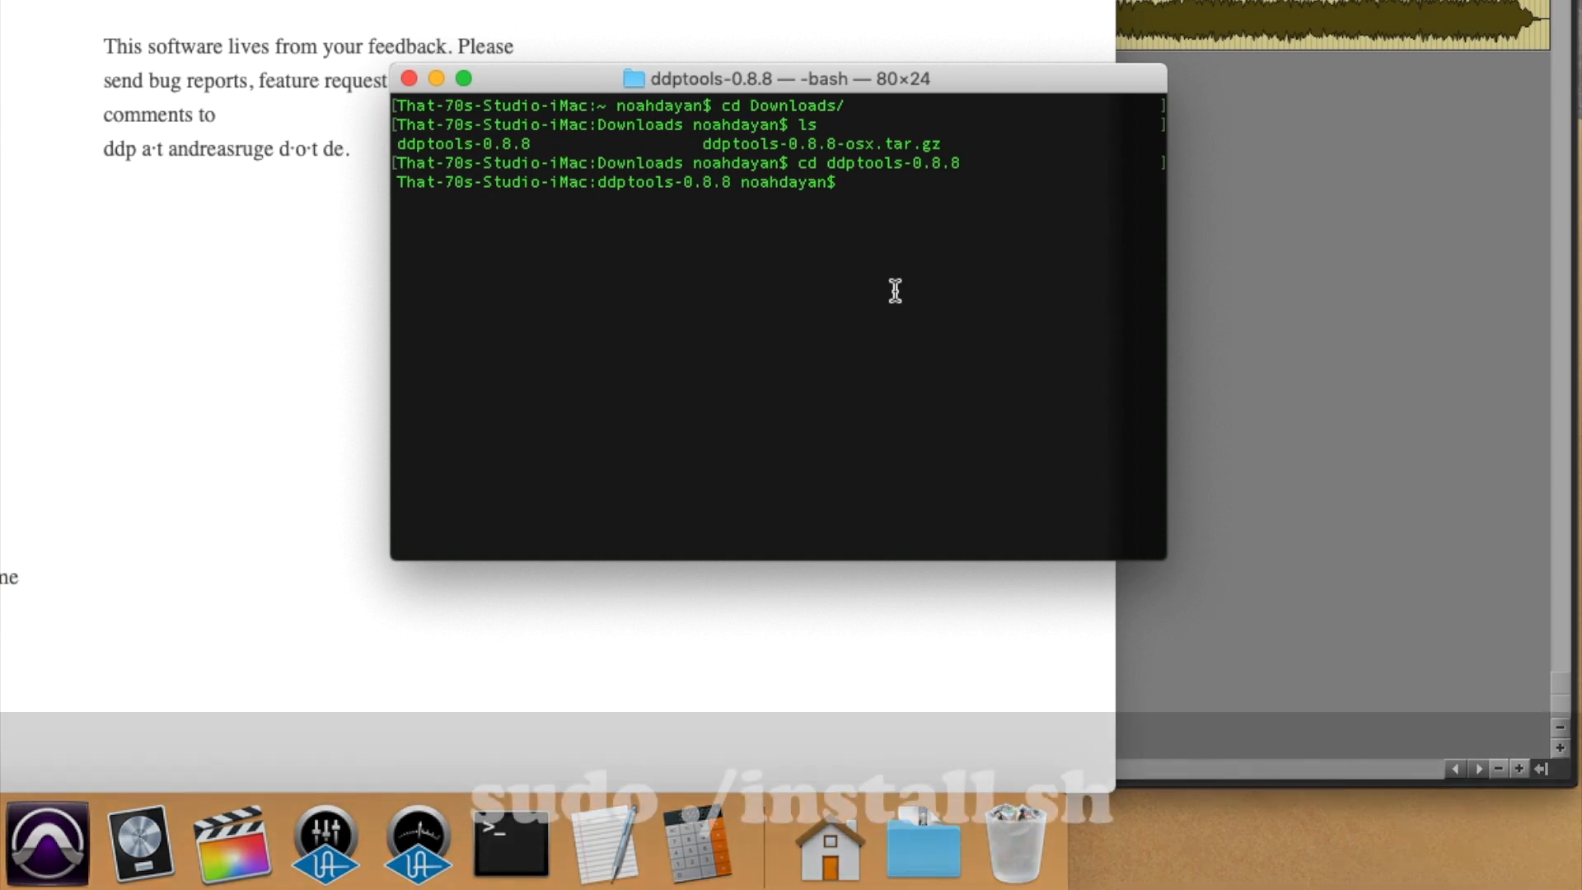
type("sudo")
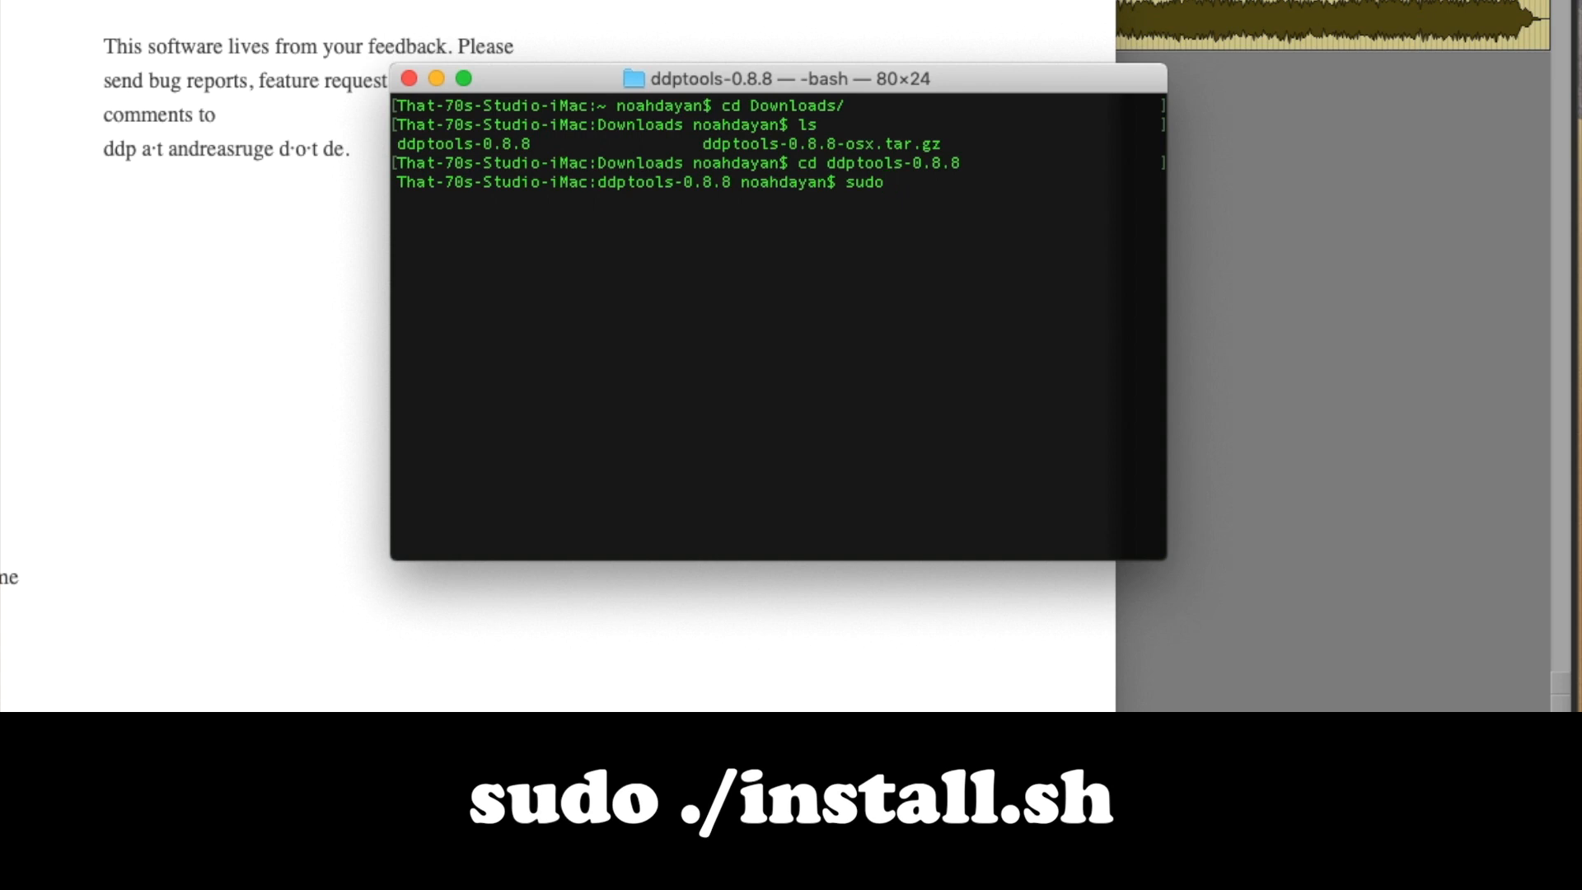
type("./insta")
key("Tab")
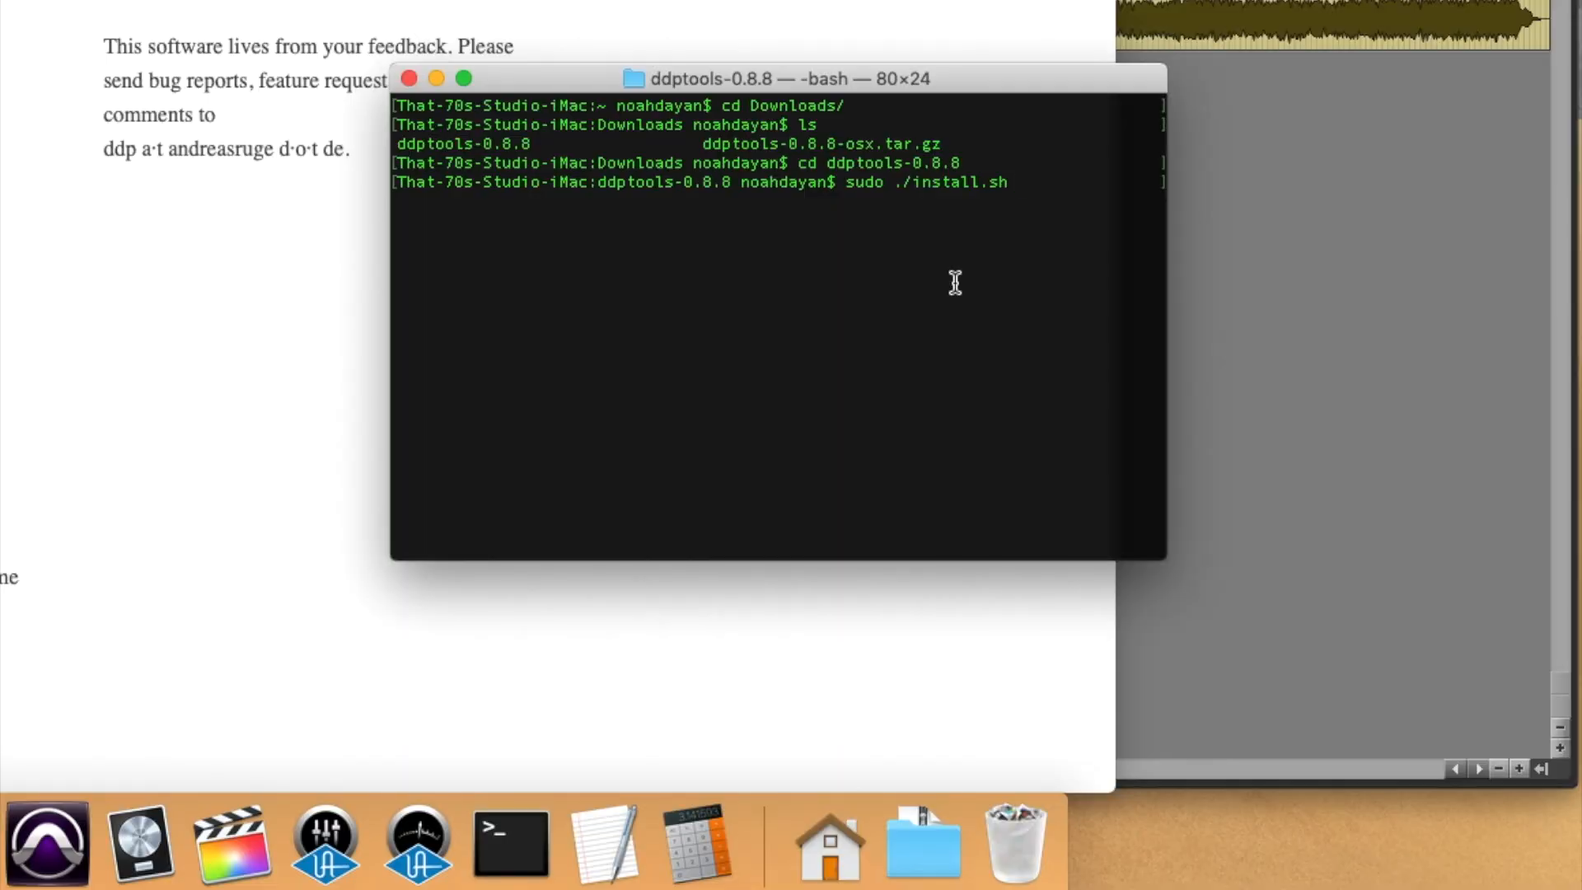
key("BackSpace")
key("BackSpace")
key("BackSpace")
key("BackSpace")
key("BackSpace")
key("BackSpace")
key("BackSpace")
key("BackSpace")
key("BackSpace")
key("BackSpace")
key("BackSpace")
key("BackSpace")
key("BackSpace")
key("BackSpace")
key("BackSpace")
key("BackSpace")
key("BackSpace")
Step: Run cue2ddp --version to check the installed version of the tool
type("cue2ddp")
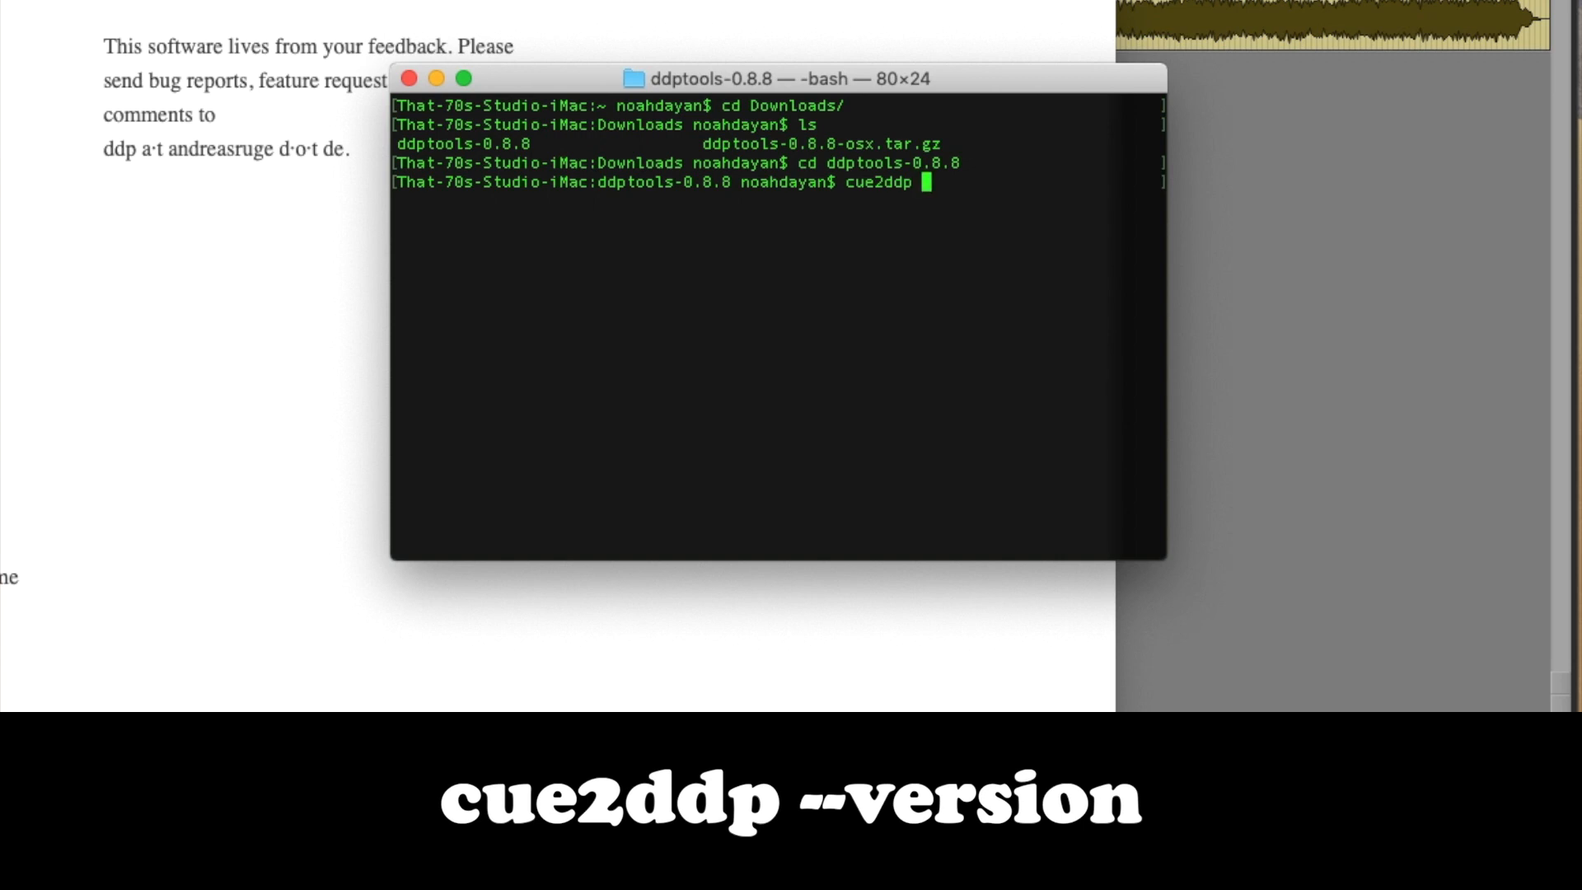
type(" --version")
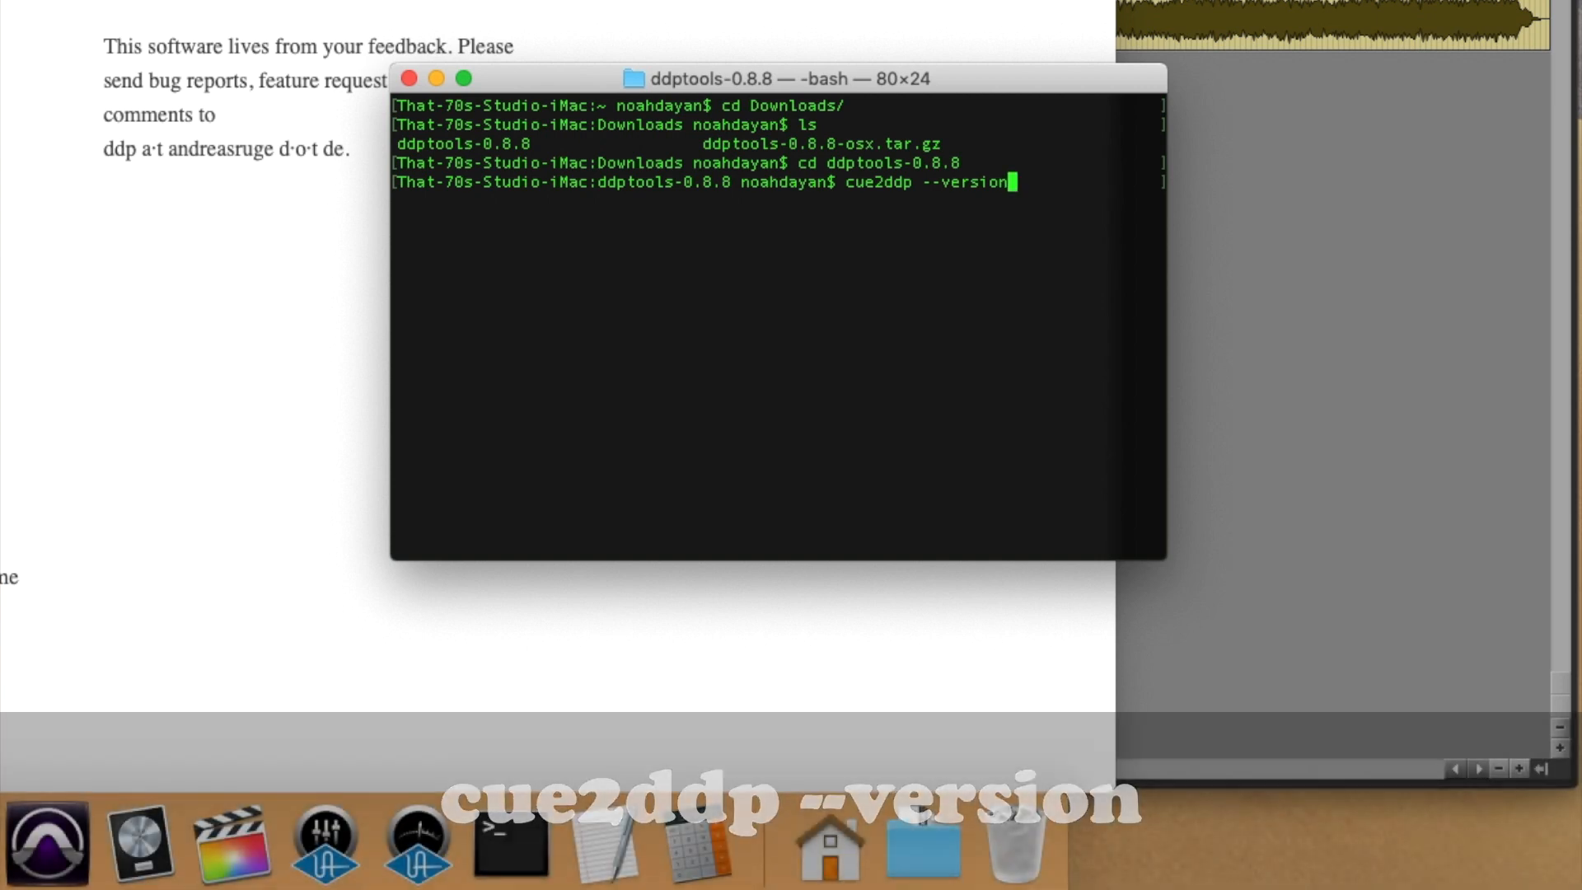
key("Return")
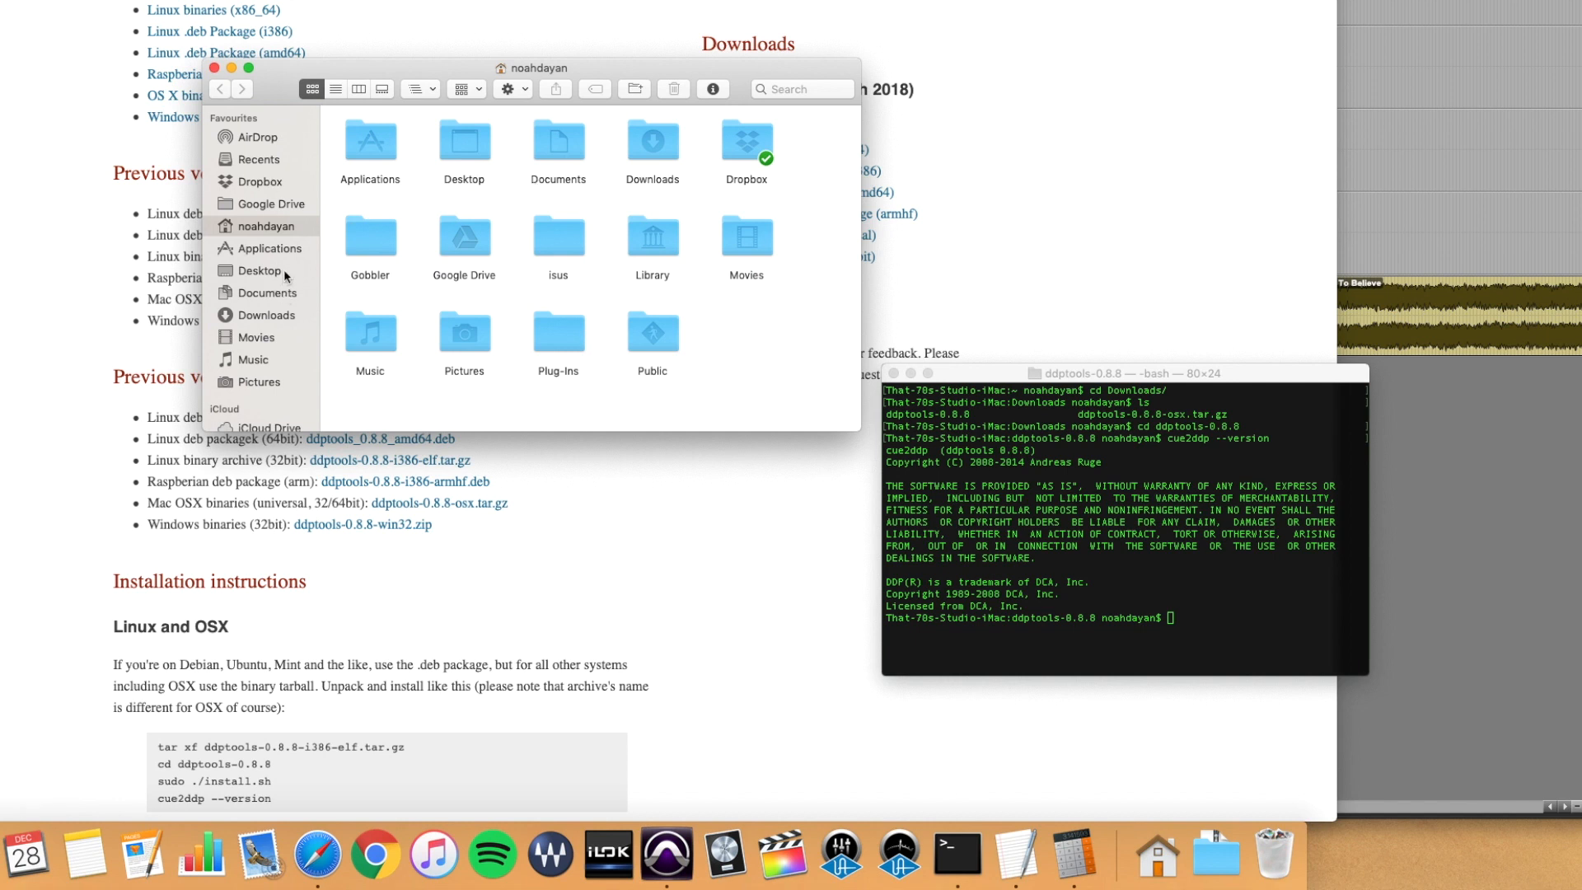
Step: Create a folder named DDPImage inside the Desktop's TestDDP folder, look inside it and return to TestDDP
left_click(285, 272)
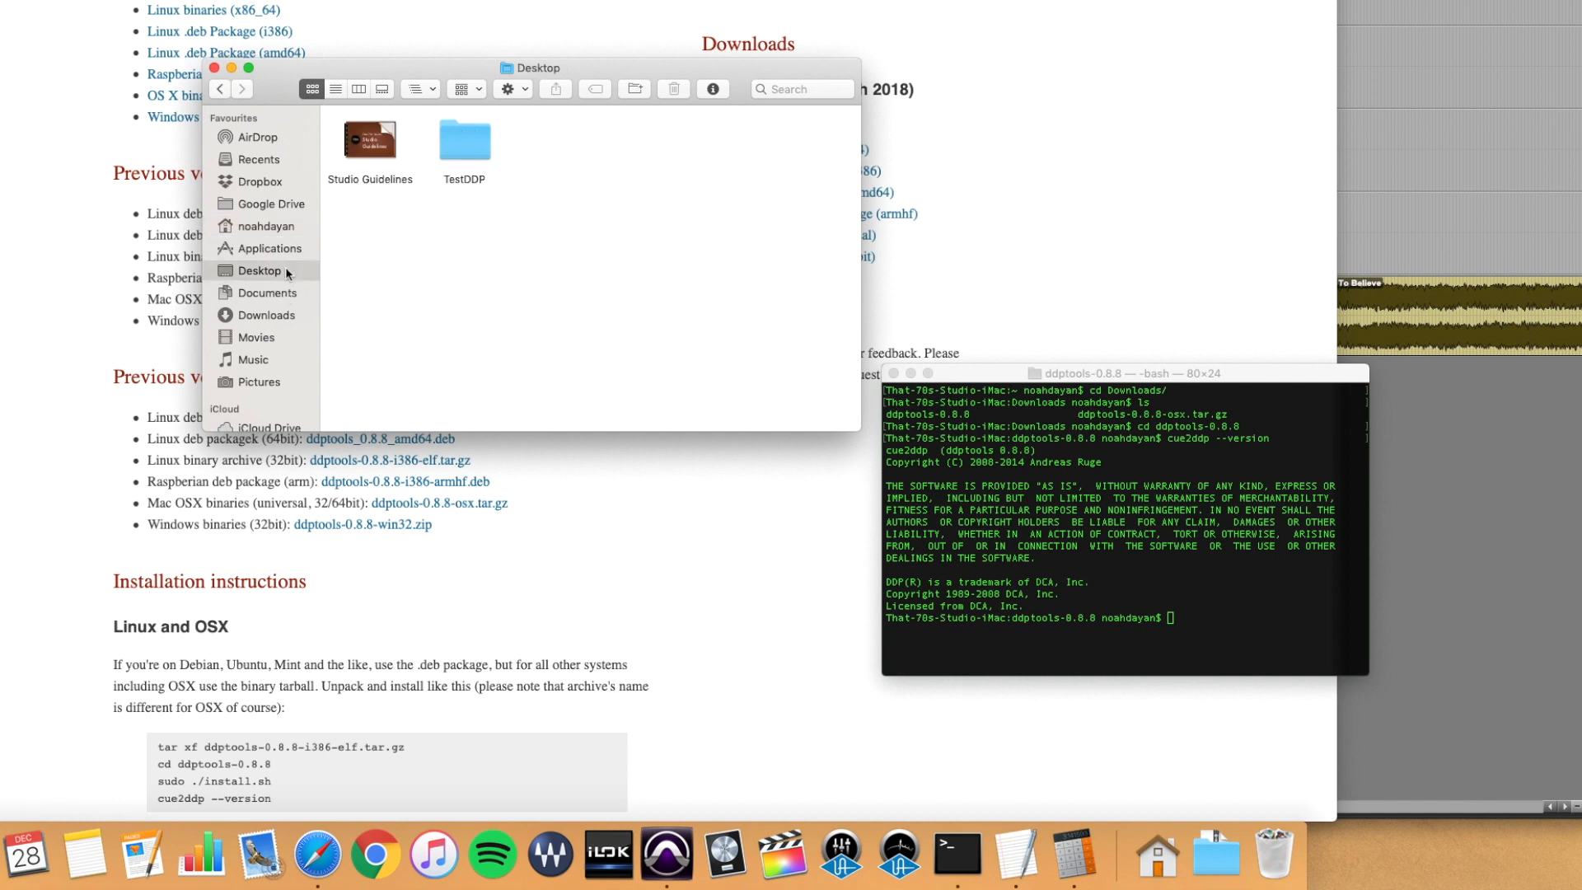
double_click(467, 142)
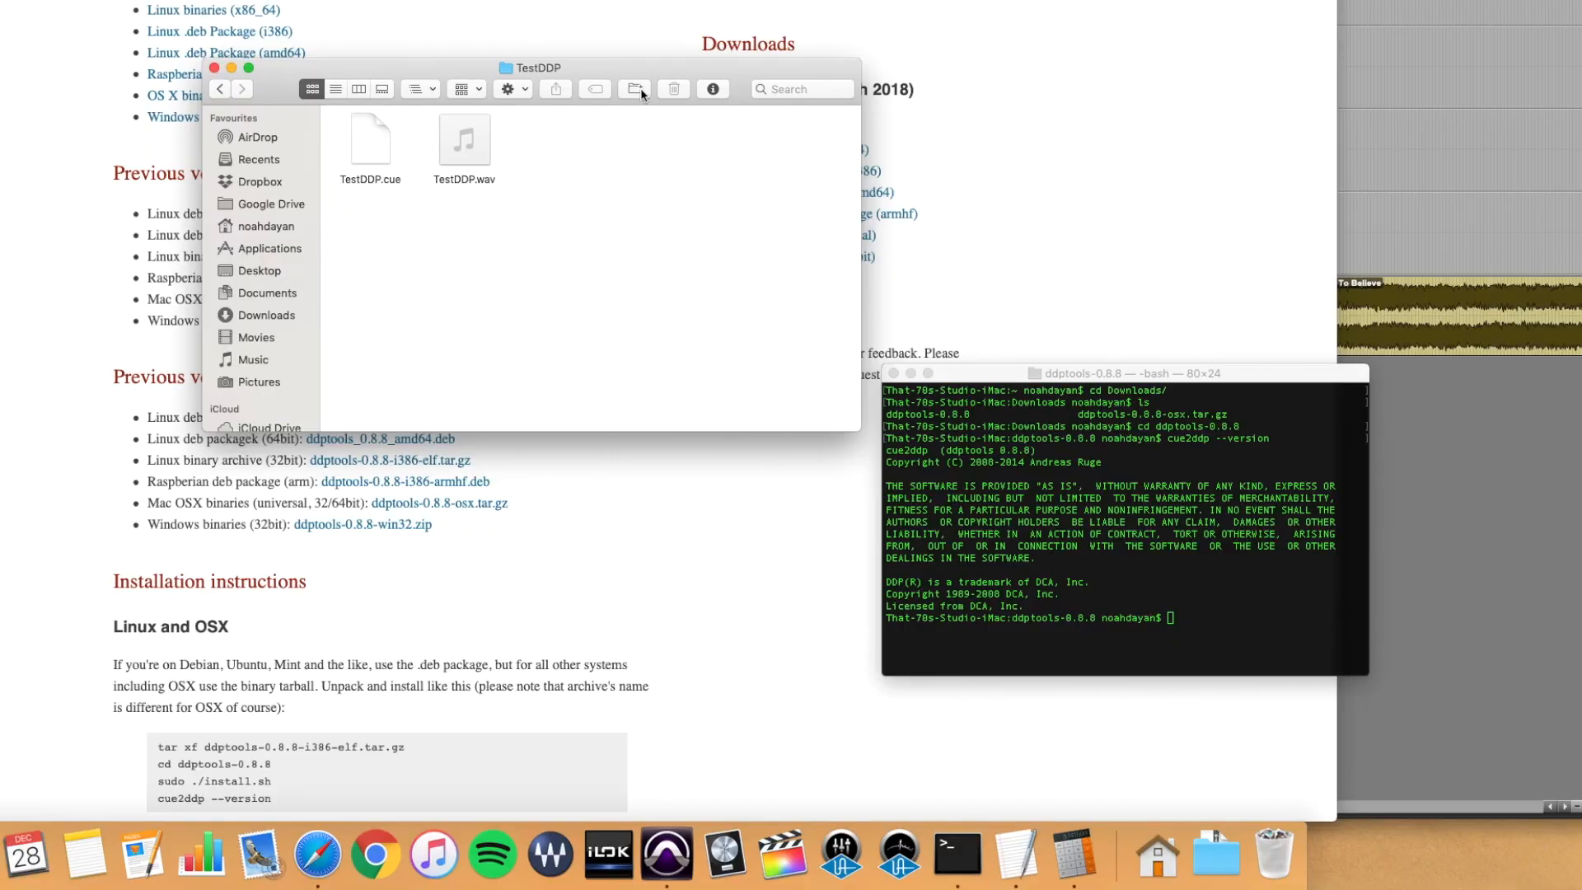
left_click(635, 89)
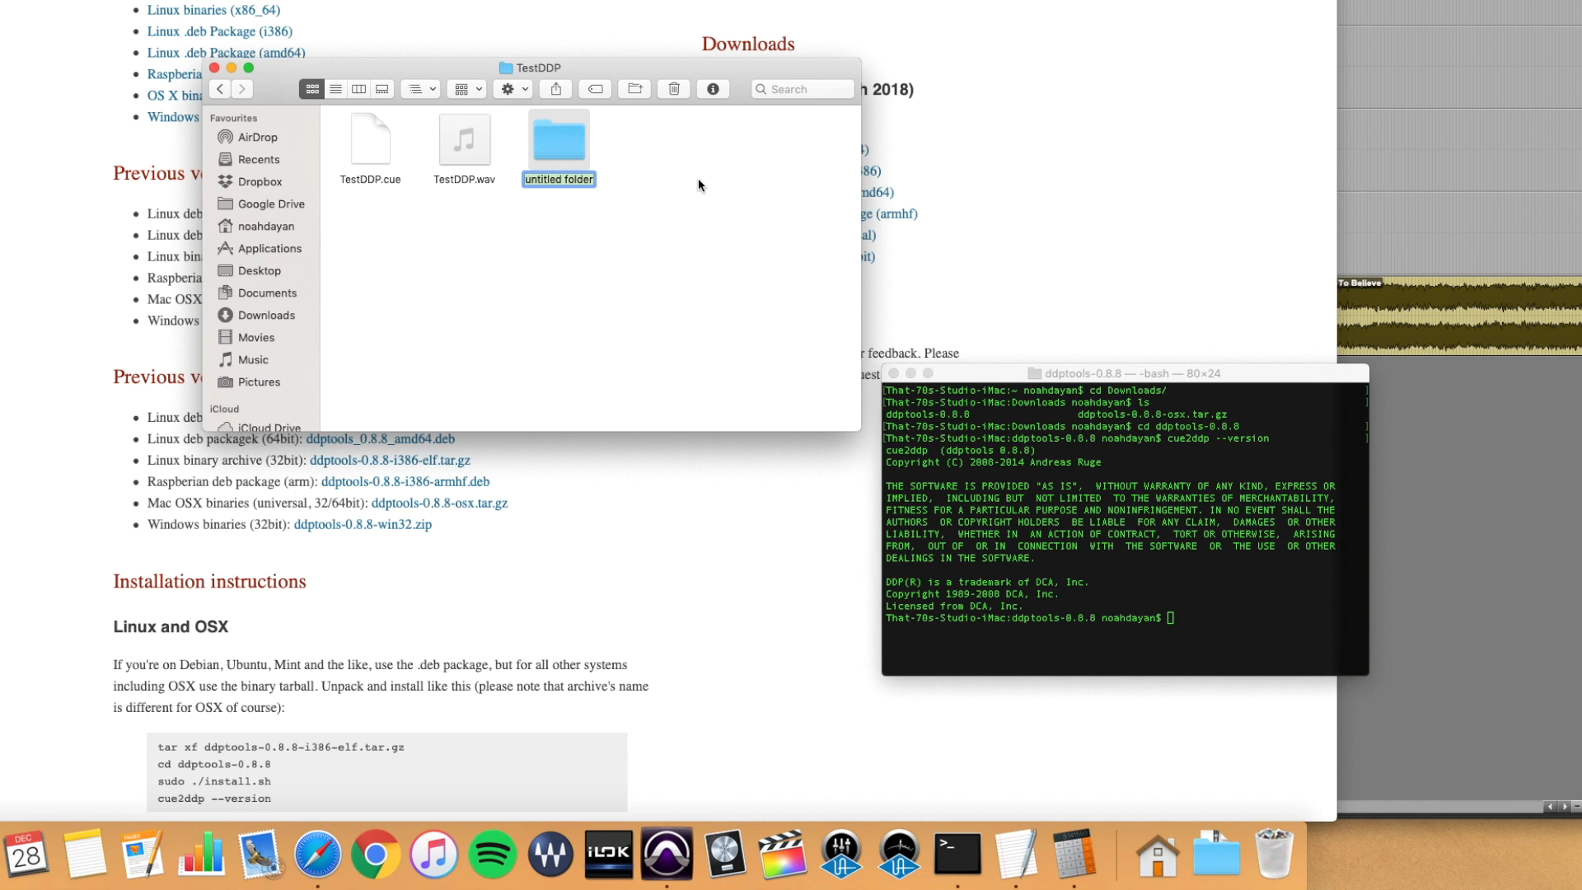
type("DDPImage")
key("Return")
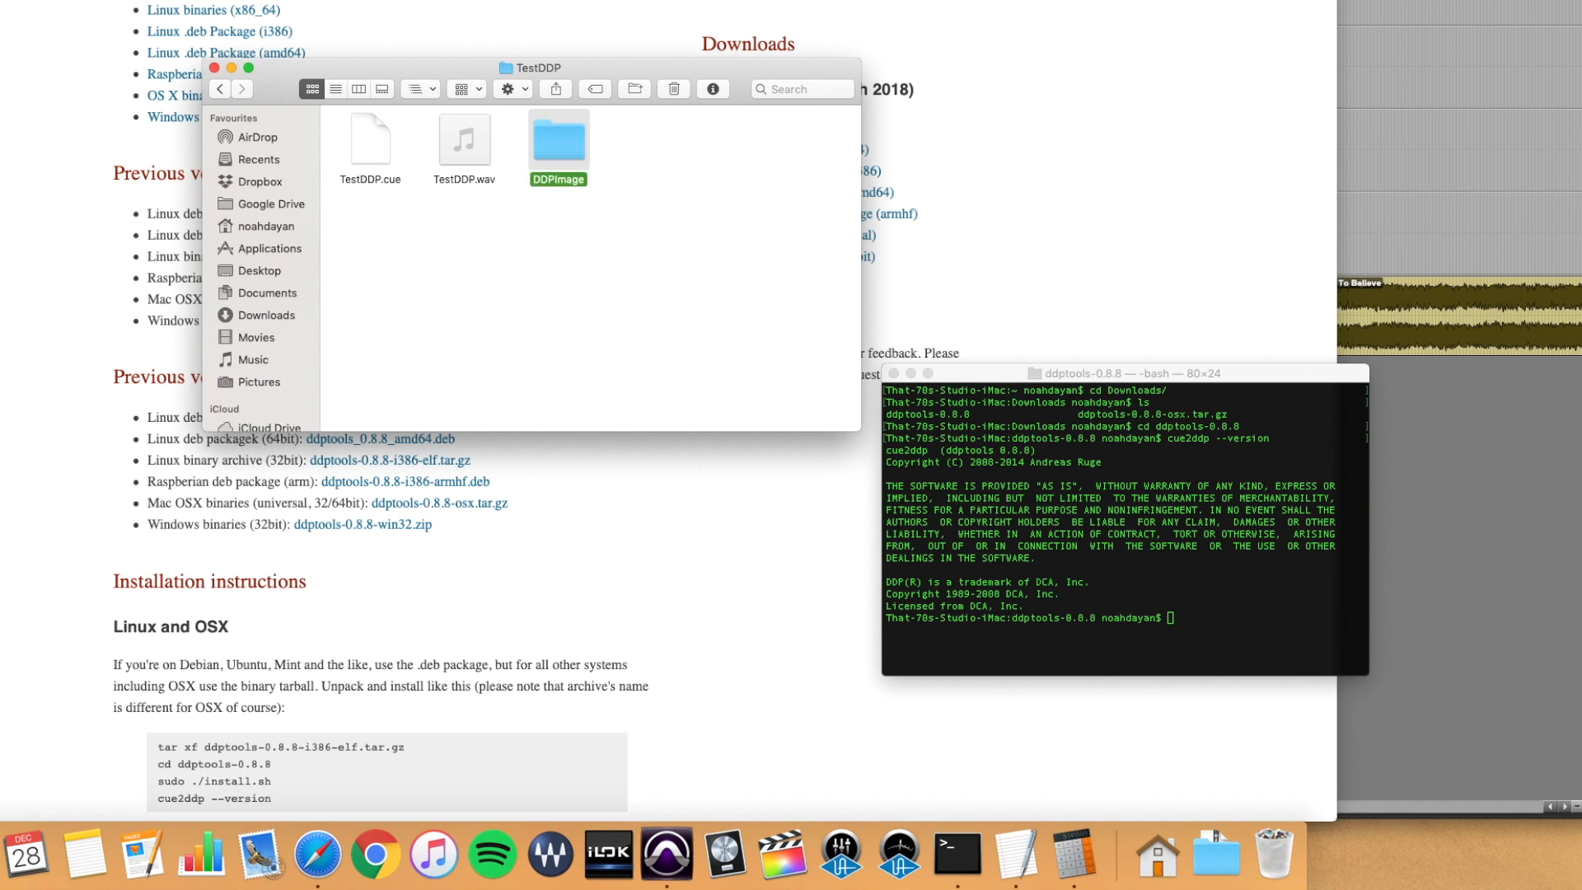
left_click(656, 241)
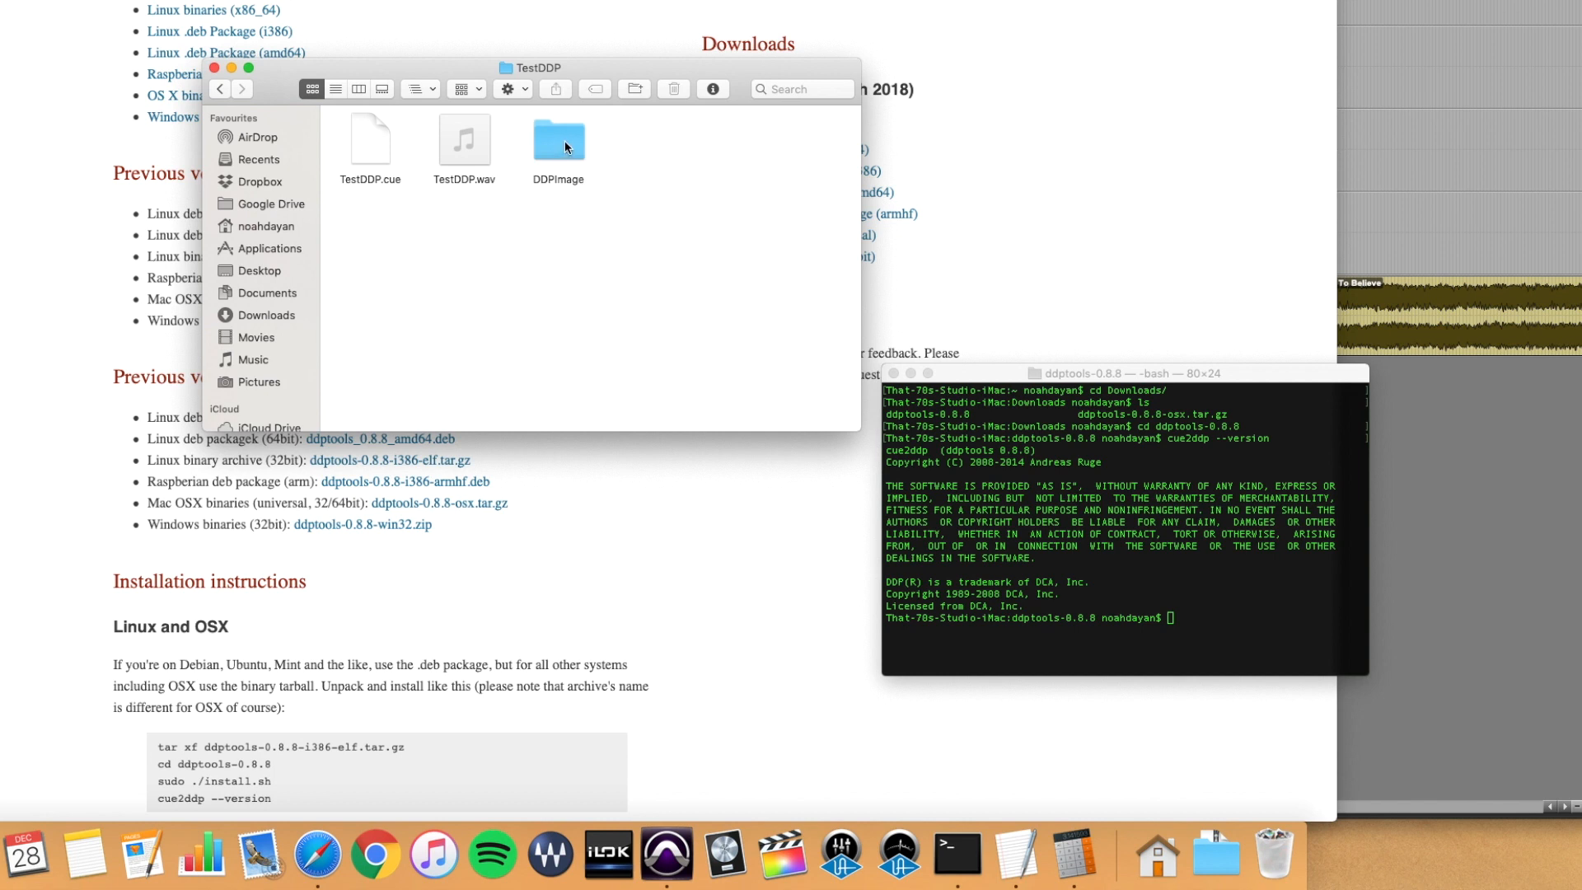
double_click(563, 142)
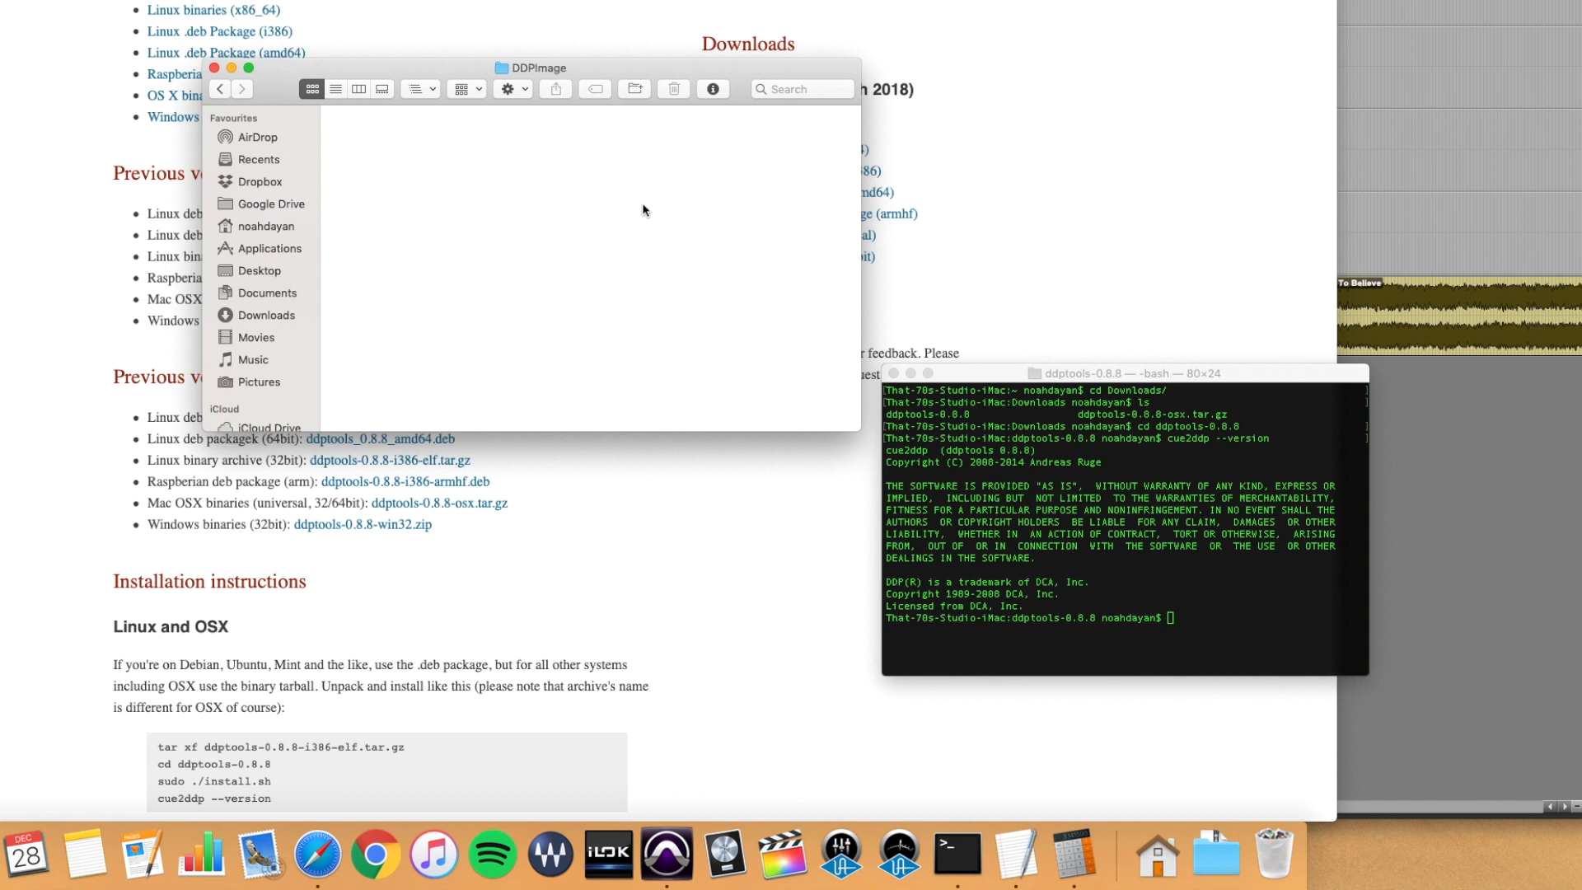
left_click(221, 90)
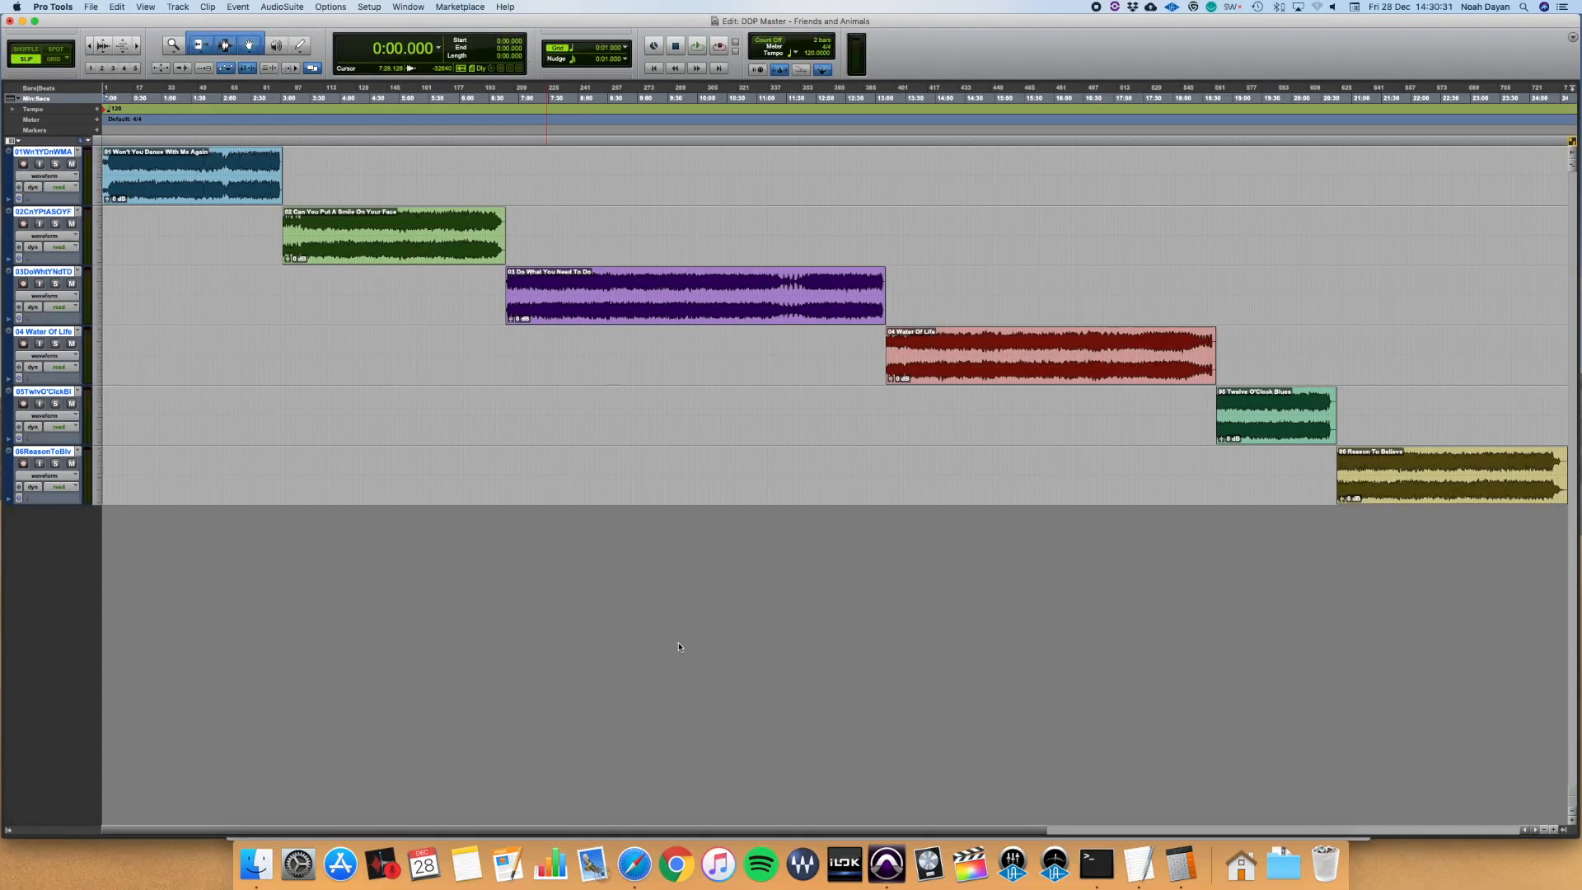
Step: Examine the beginning of the first song's clip in the Pro Tools session up close
key("t")
key("t")
key("t")
key("t")
key("t")
key("t")
key("t")
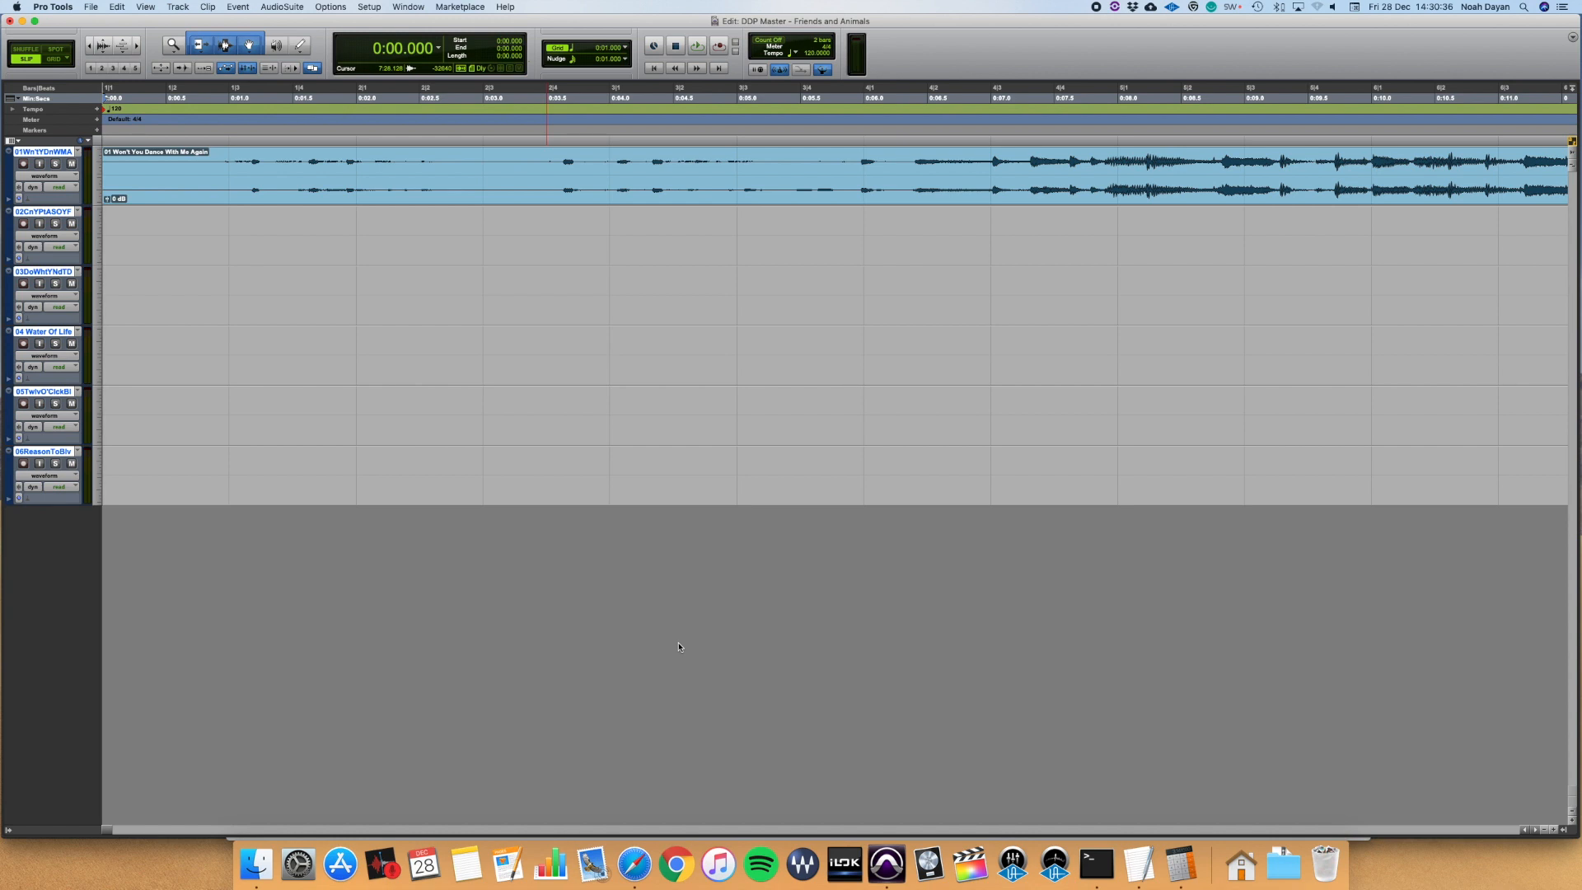
Step: Move the edit cursor to the end of the first song's clip and examine the transition into the second song
key("r")
key("r")
key("r")
key("r")
key("r")
key("r")
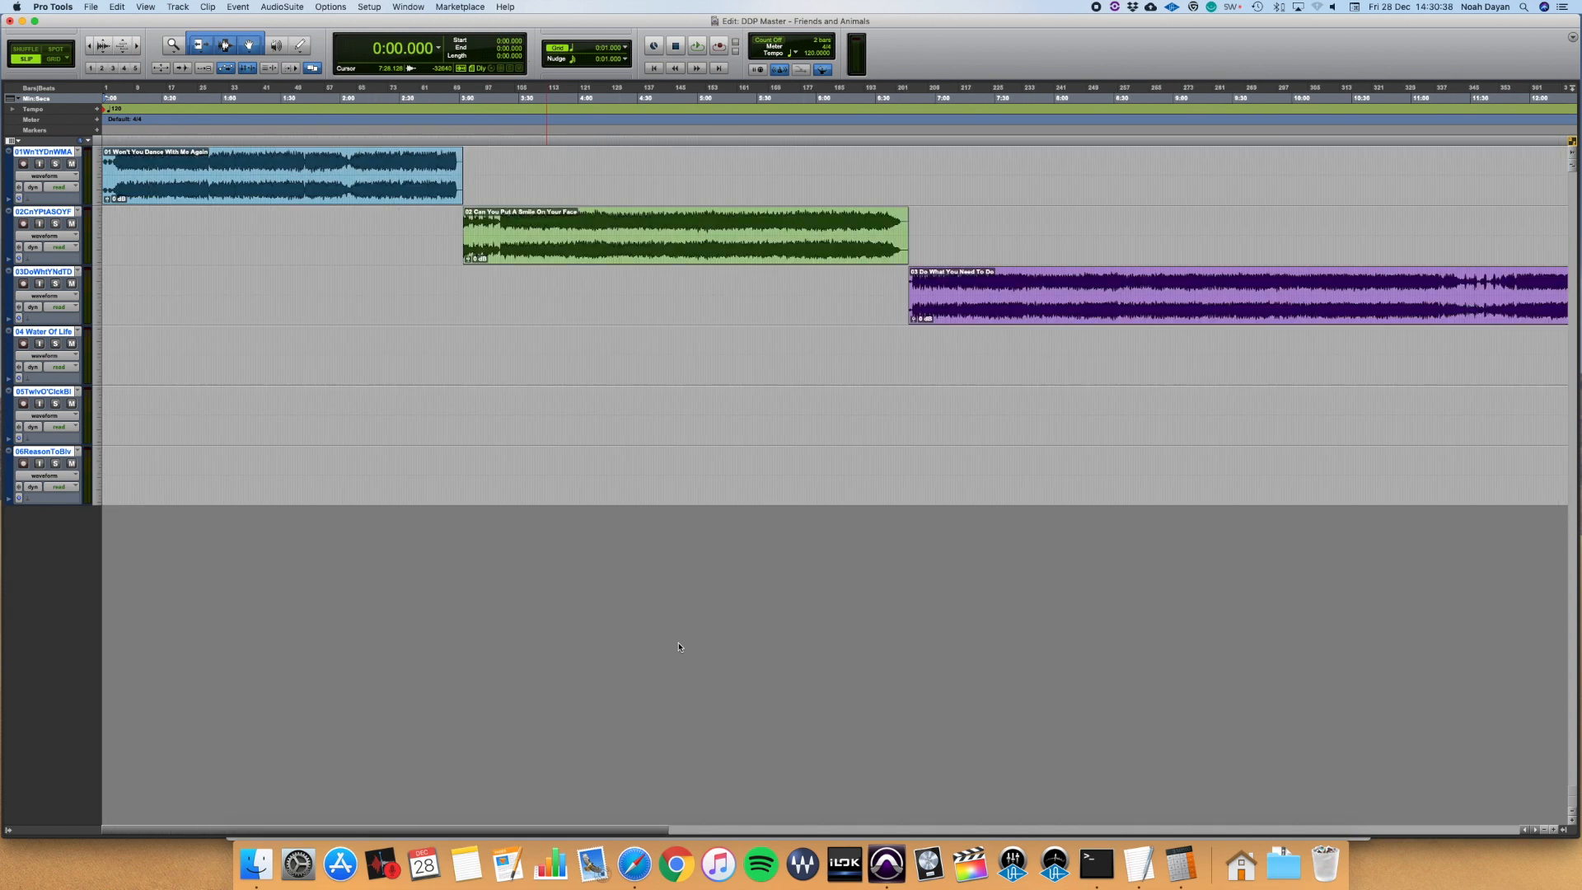
key("Tab")
key("t")
key("t")
key("t")
key("t")
key("t")
key("t")
key("t")
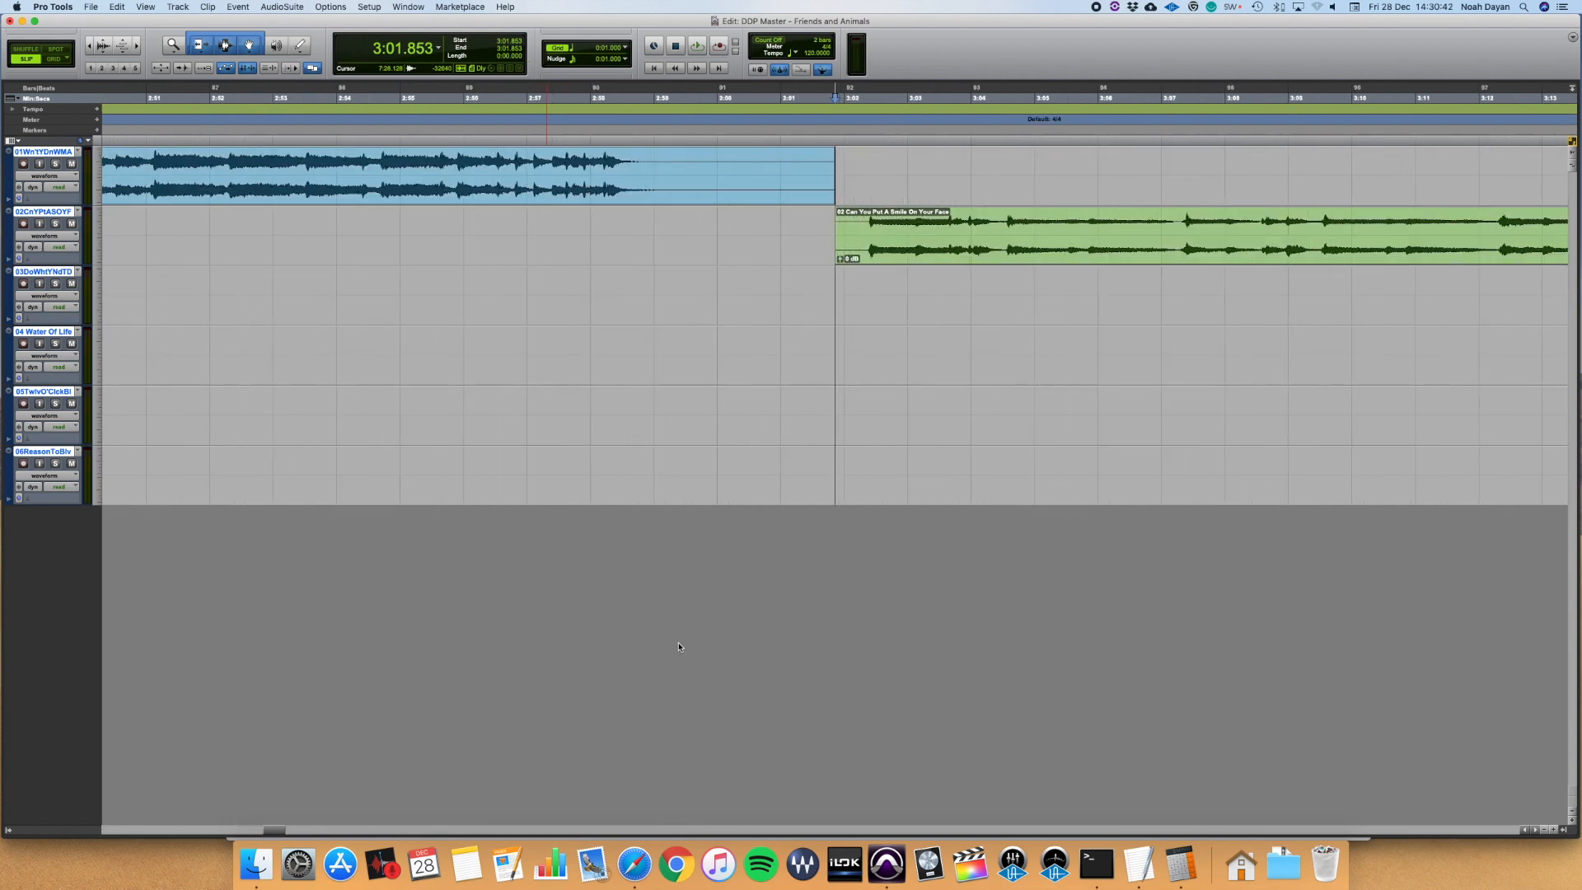
Step: Bring the session's song clips into view and return the edit cursor to the session start
key("r")
key("r")
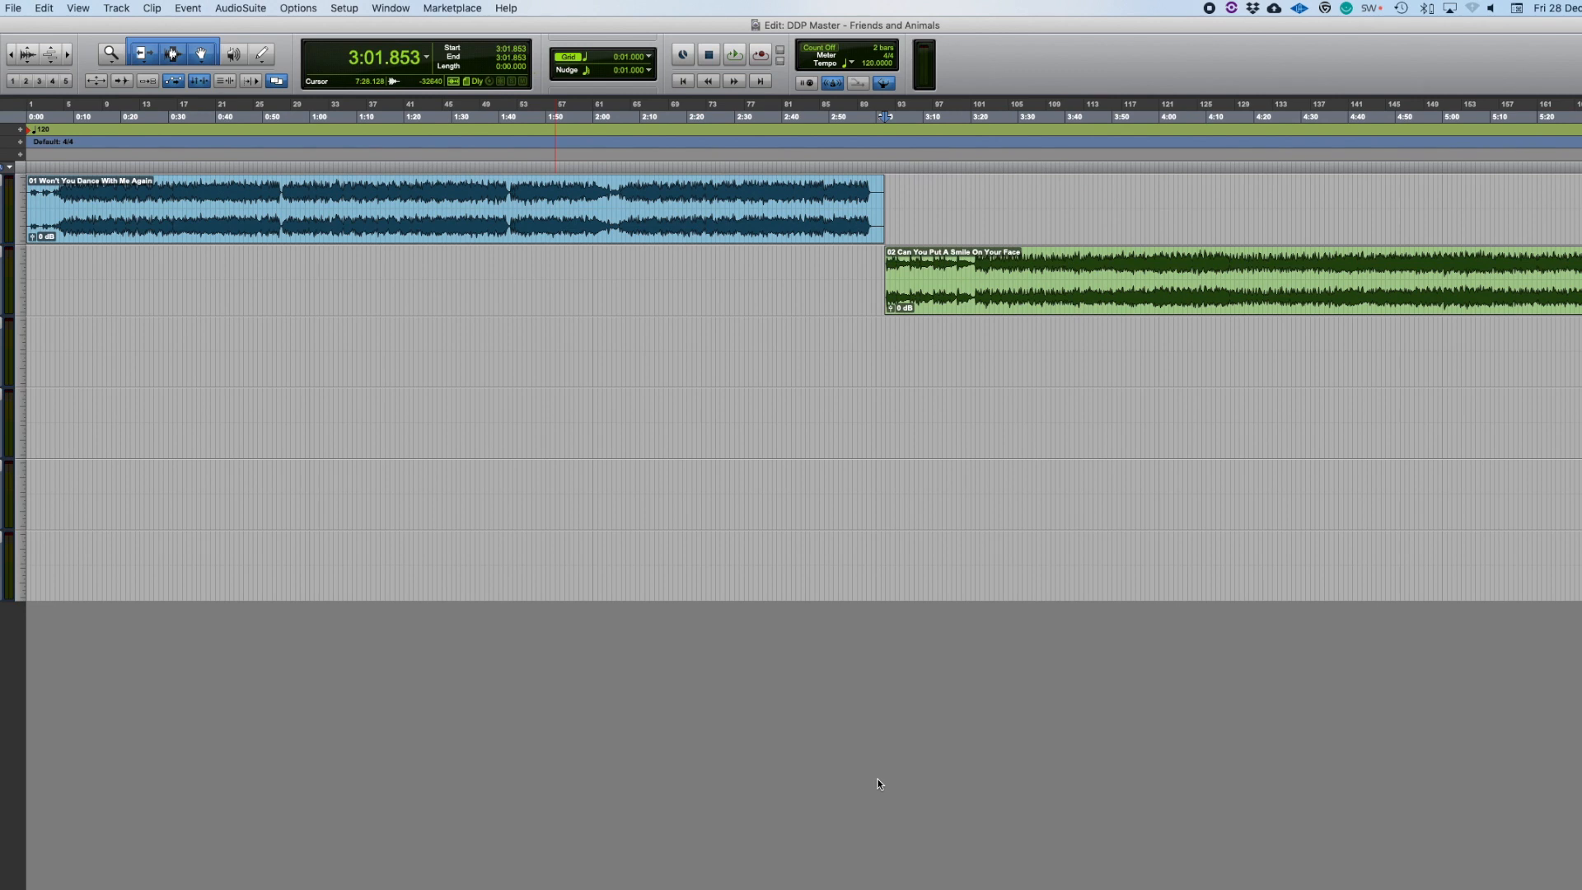
key("r")
key("r")
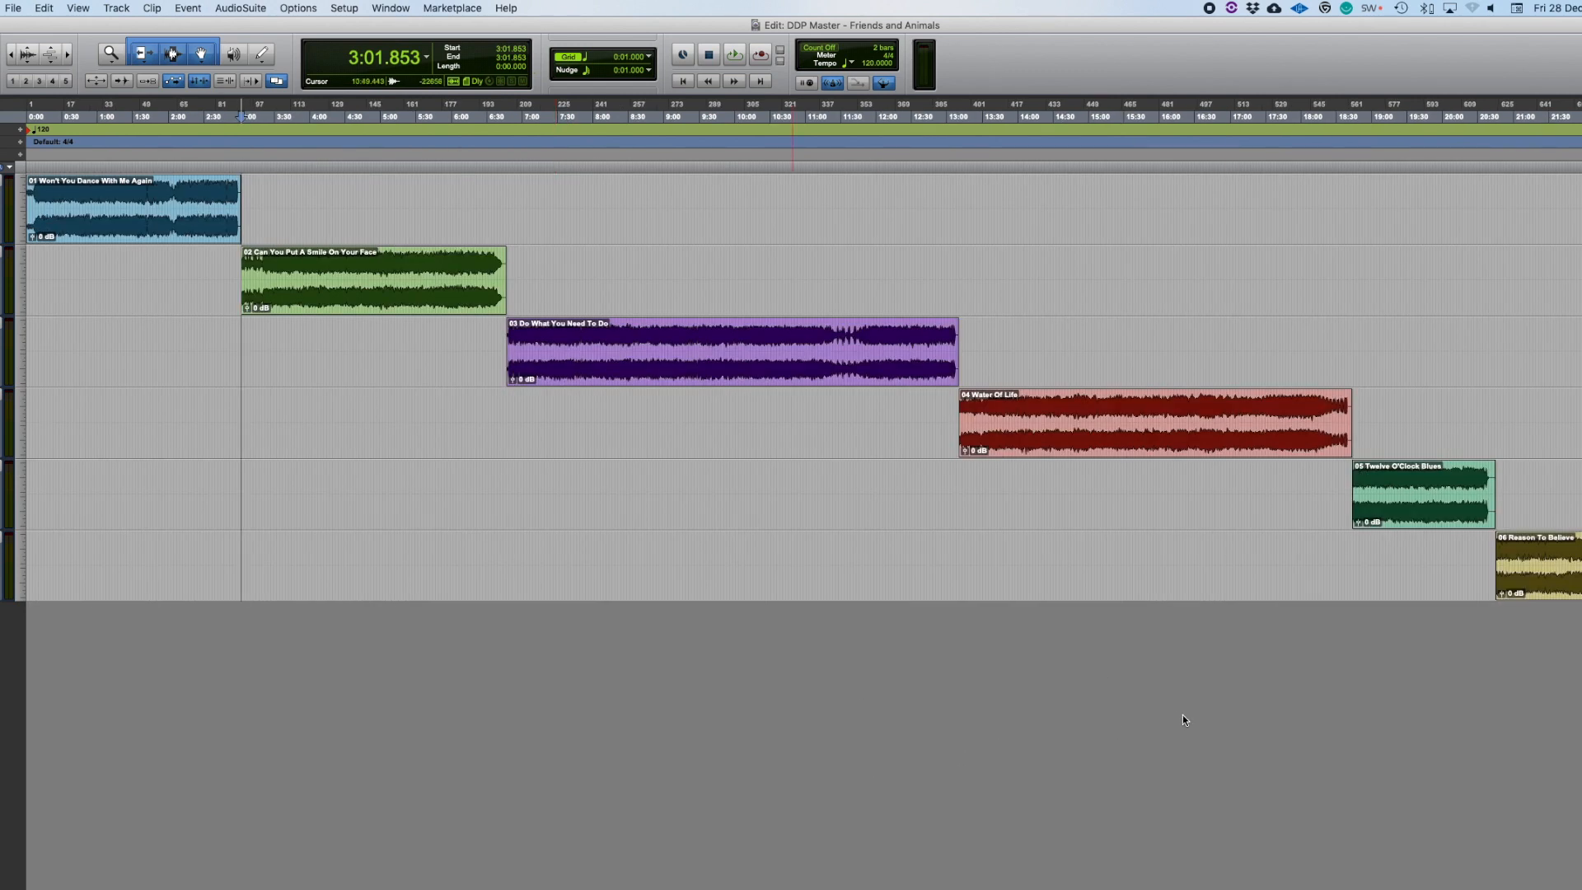
key("Return")
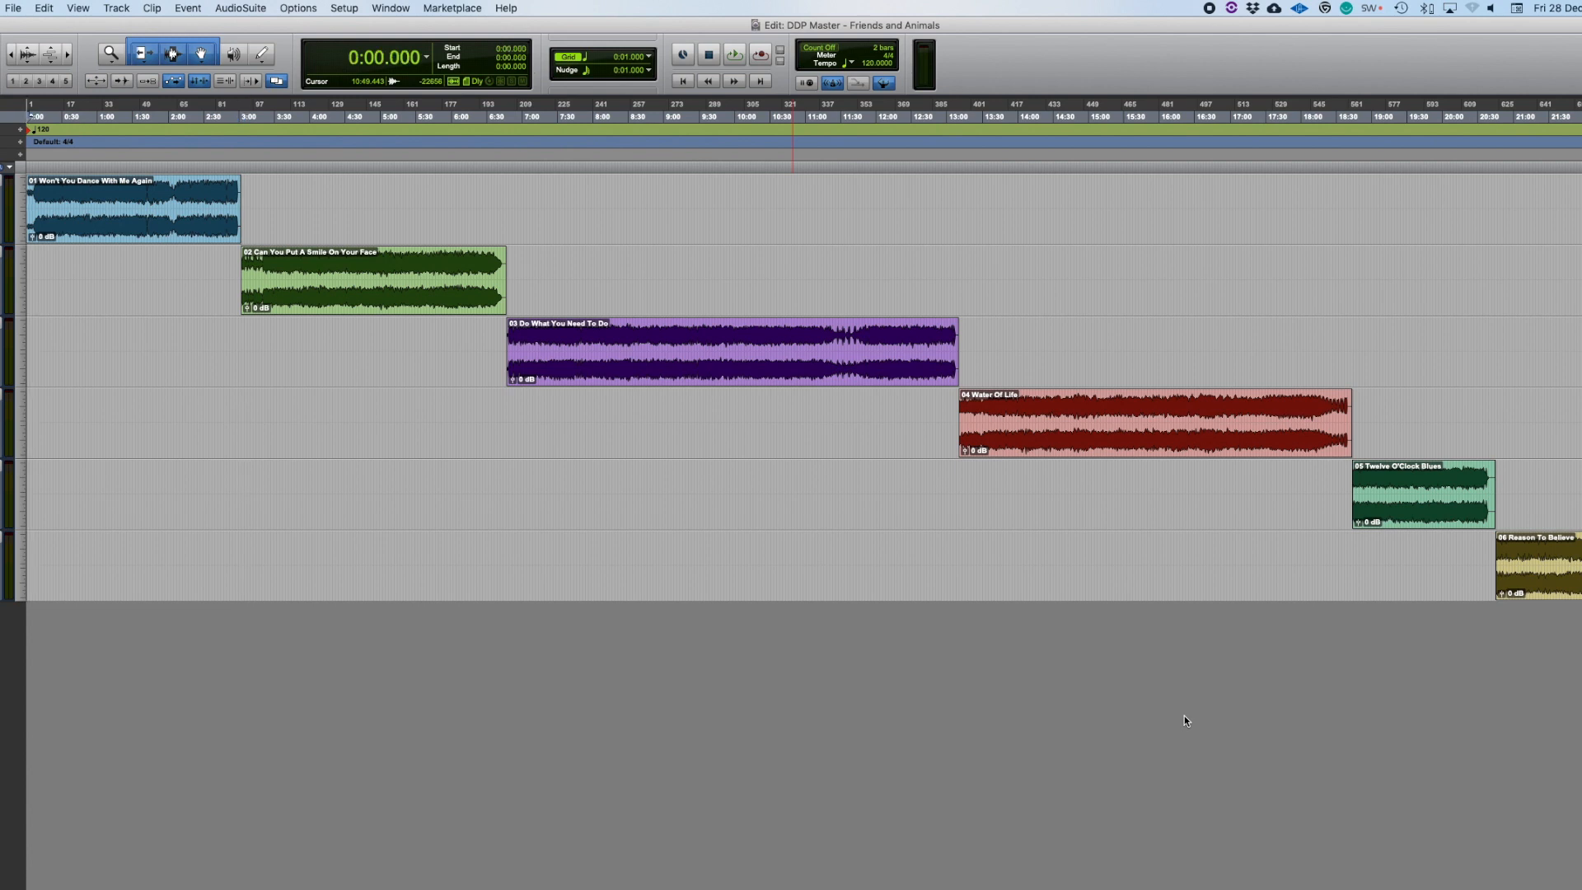
Step: Examine the bounce settings for source, file type, bit depth and sample rate, and dismiss them without bouncing
key("alt+super+b")
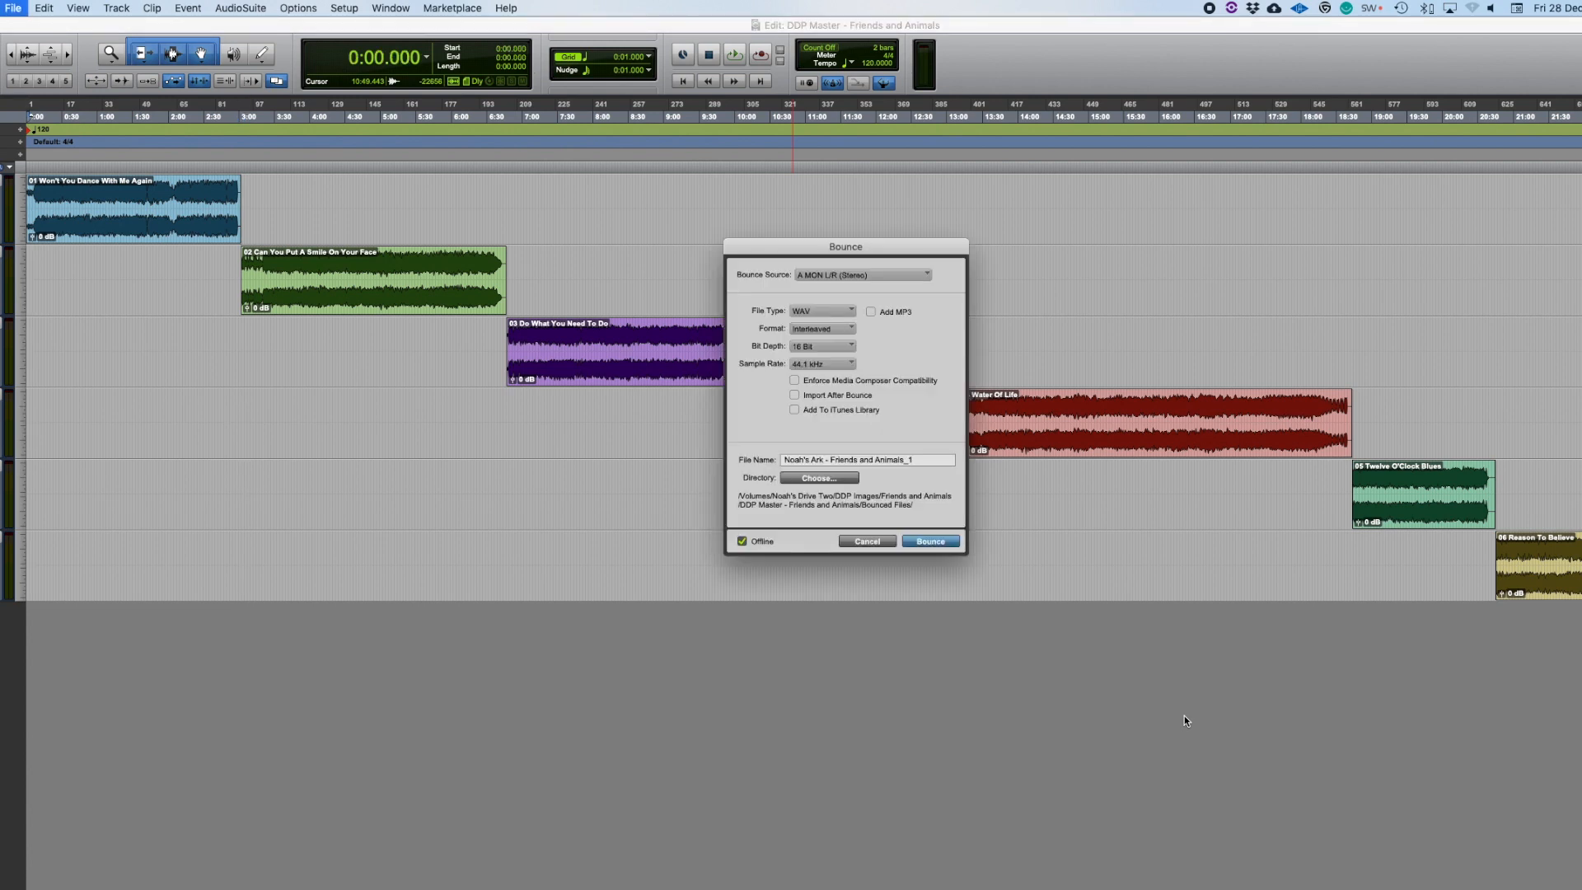
triple_click(919, 460)
key("BackSpace")
left_click(883, 543)
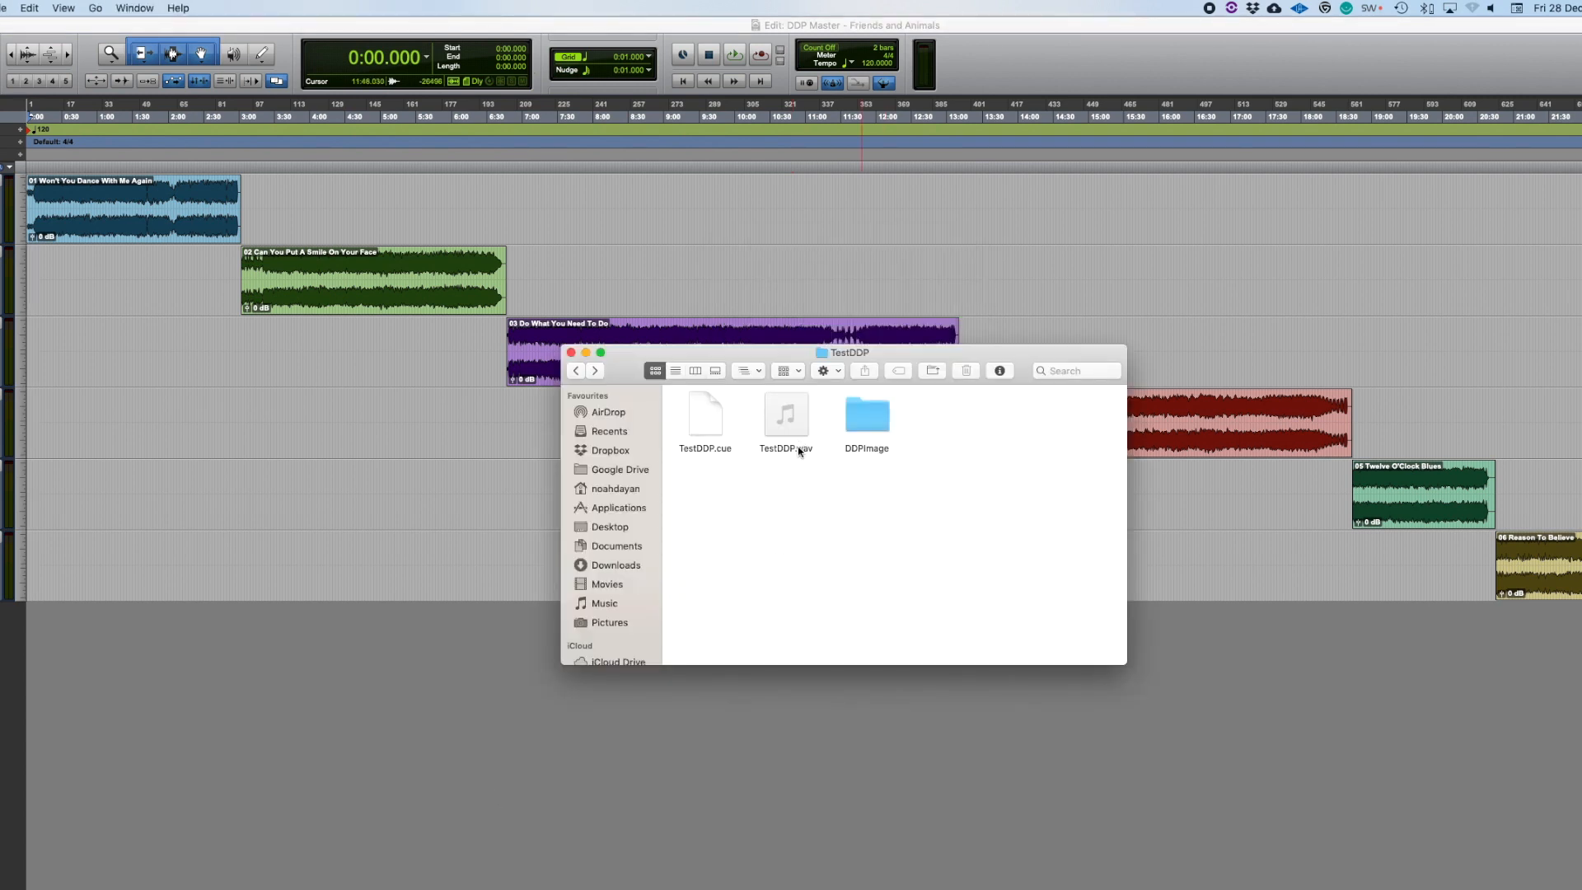
Step: Point out TestDDP.wav in the TestDDP folder and open TestDDP.cue in TextEdit
left_click(794, 445)
left_click(830, 506)
left_click(756, 474)
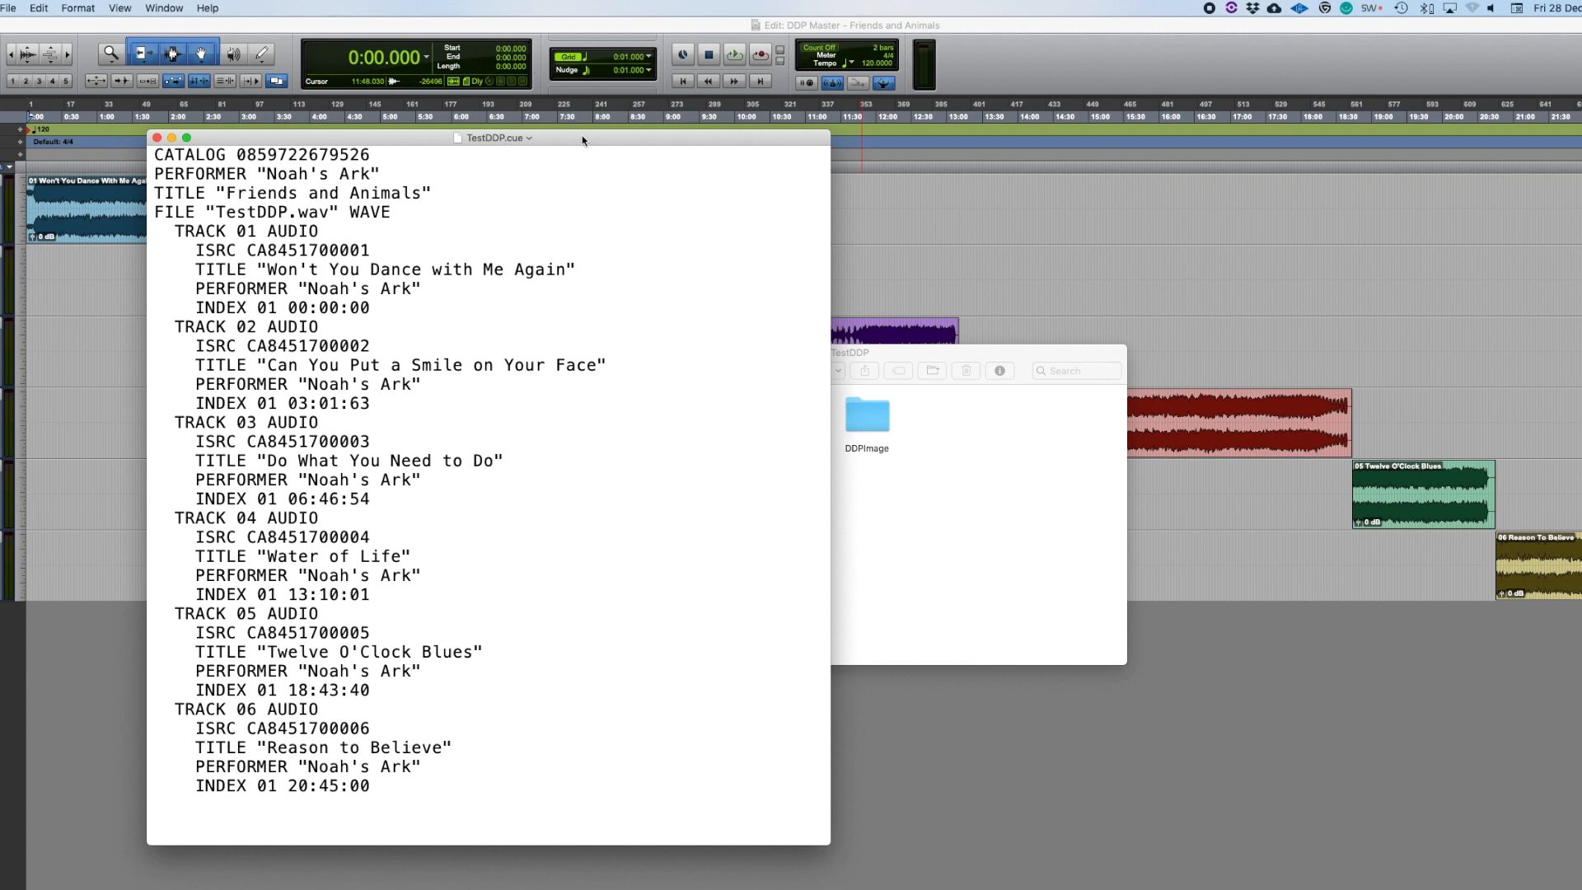
Step: Highlight the catalog number in the first line of the cue sheet
key("Right")
key("Right")
key("Right")
key("Right")
key("Right")
key("shift+Right")
key("shift+Right")
key("shift+Right")
key("shift+Right")
key("shift+Right")
key("shift+Right")
key("shift+Right")
key("shift+Right")
key("shift+Right")
key("shift+Right")
key("shift+Right")
key("shift+Right")
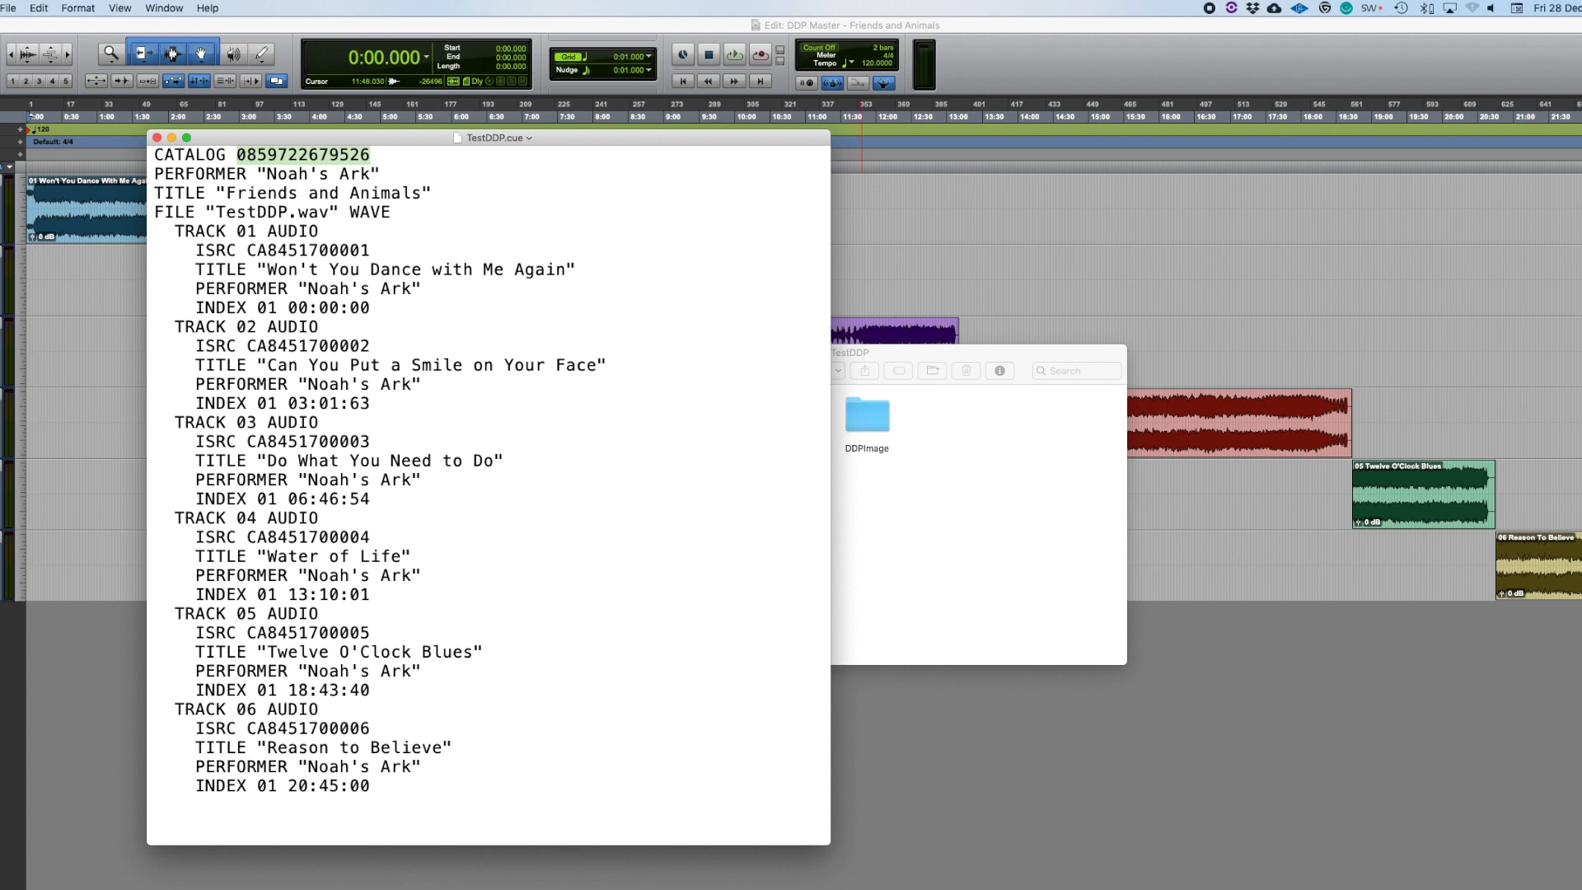
Step: Highlight the album performer's name in the cue sheet header
key("Down")
key("Right")
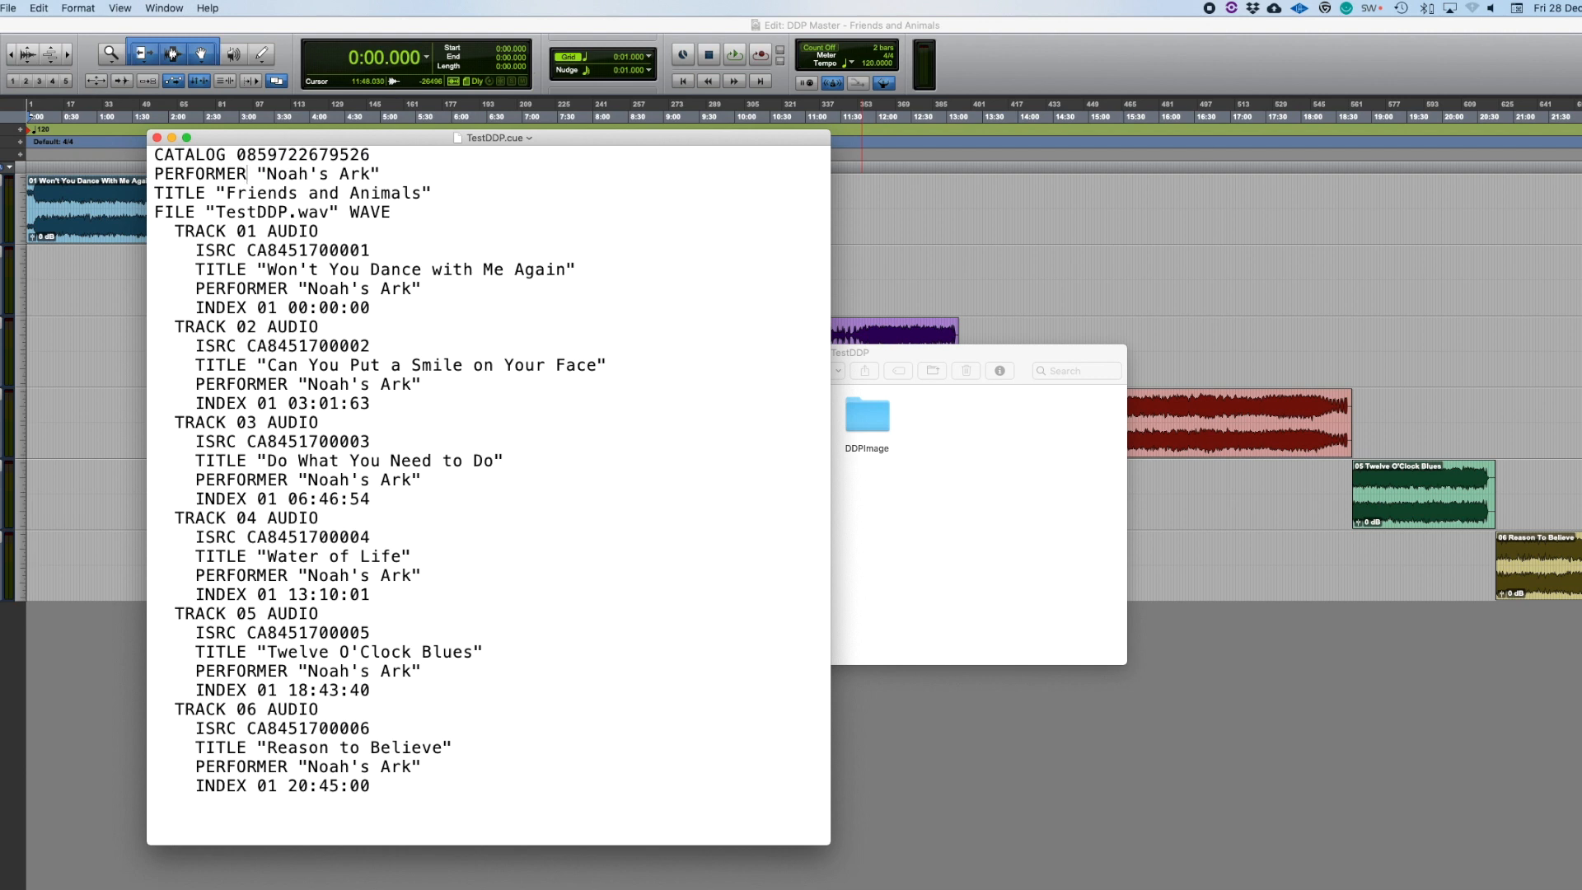
key("shift+Right")
key("shift+Right")
key("shift+Right")
key("shift+Right")
key("shift+Right")
key("shift+Right")
key("shift+Right")
key("shift+Right")
key("shift+Right")
key("shift+Right")
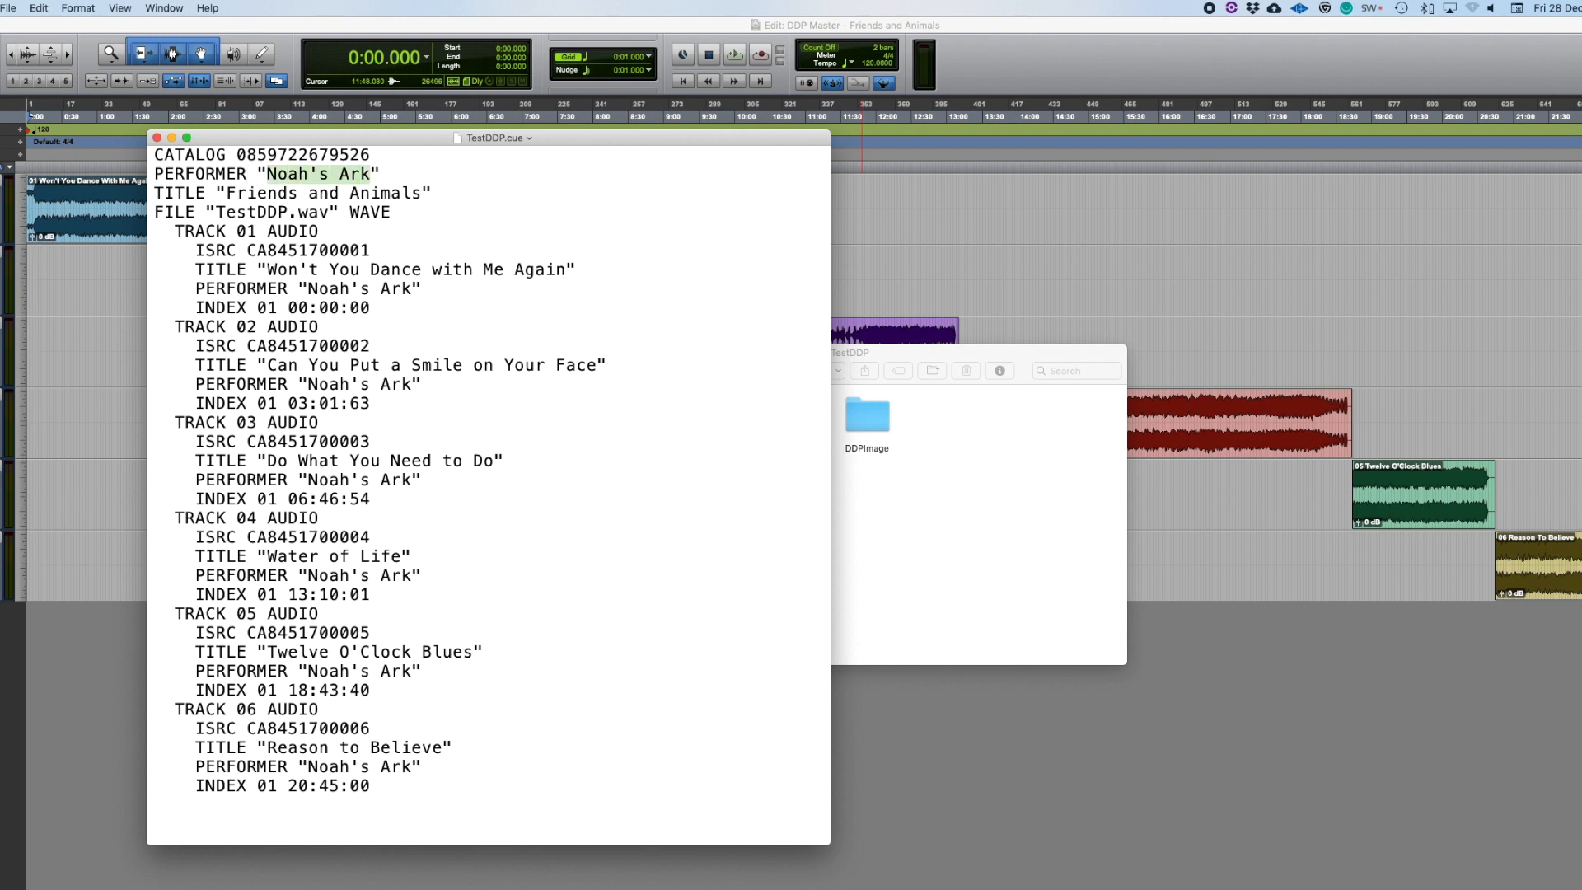
key("Left")
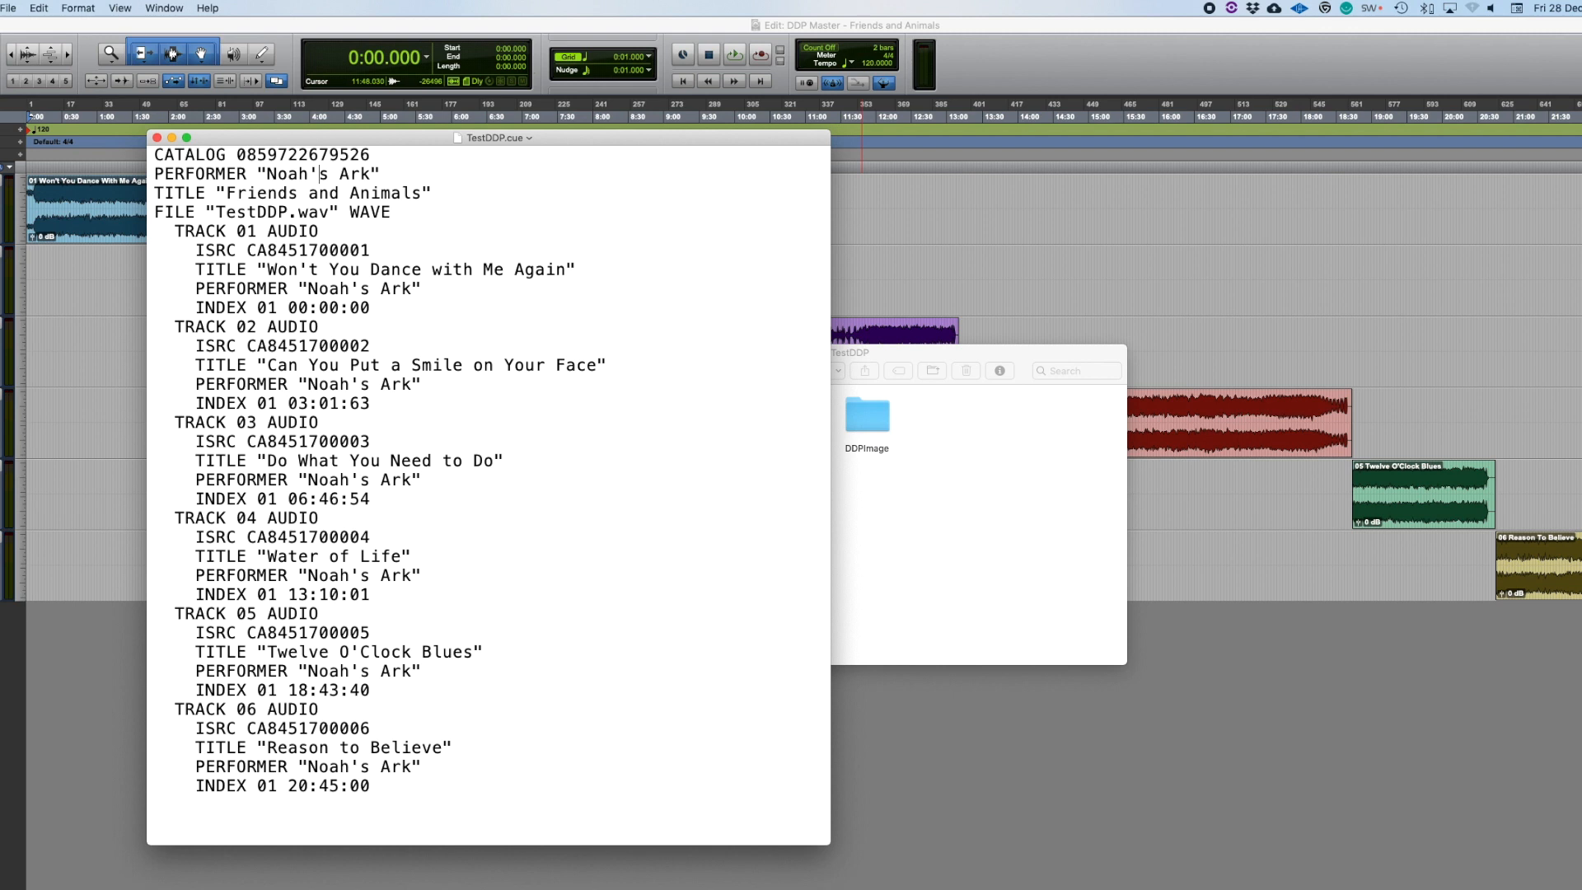
key("shift+Right")
key("Left")
key("Down")
Step: Highlight the album title text in the cue sheet's header, starting after its opening quotation mark
left_click(196, 192)
key("shift+Right")
key("shift+Right")
key("shift+Right")
key("shift+Right")
key("shift+Right")
key("shift+Right")
key("shift+Right")
key("shift+Right")
key("shift+Right")
key("shift+Right")
key("shift+Right")
key("shift+Right")
key("shift+Right")
key("shift+Right")
key("shift+Right")
key("shift+Right")
key("shift+Right")
key("shift+Right")
key("shift+Right")
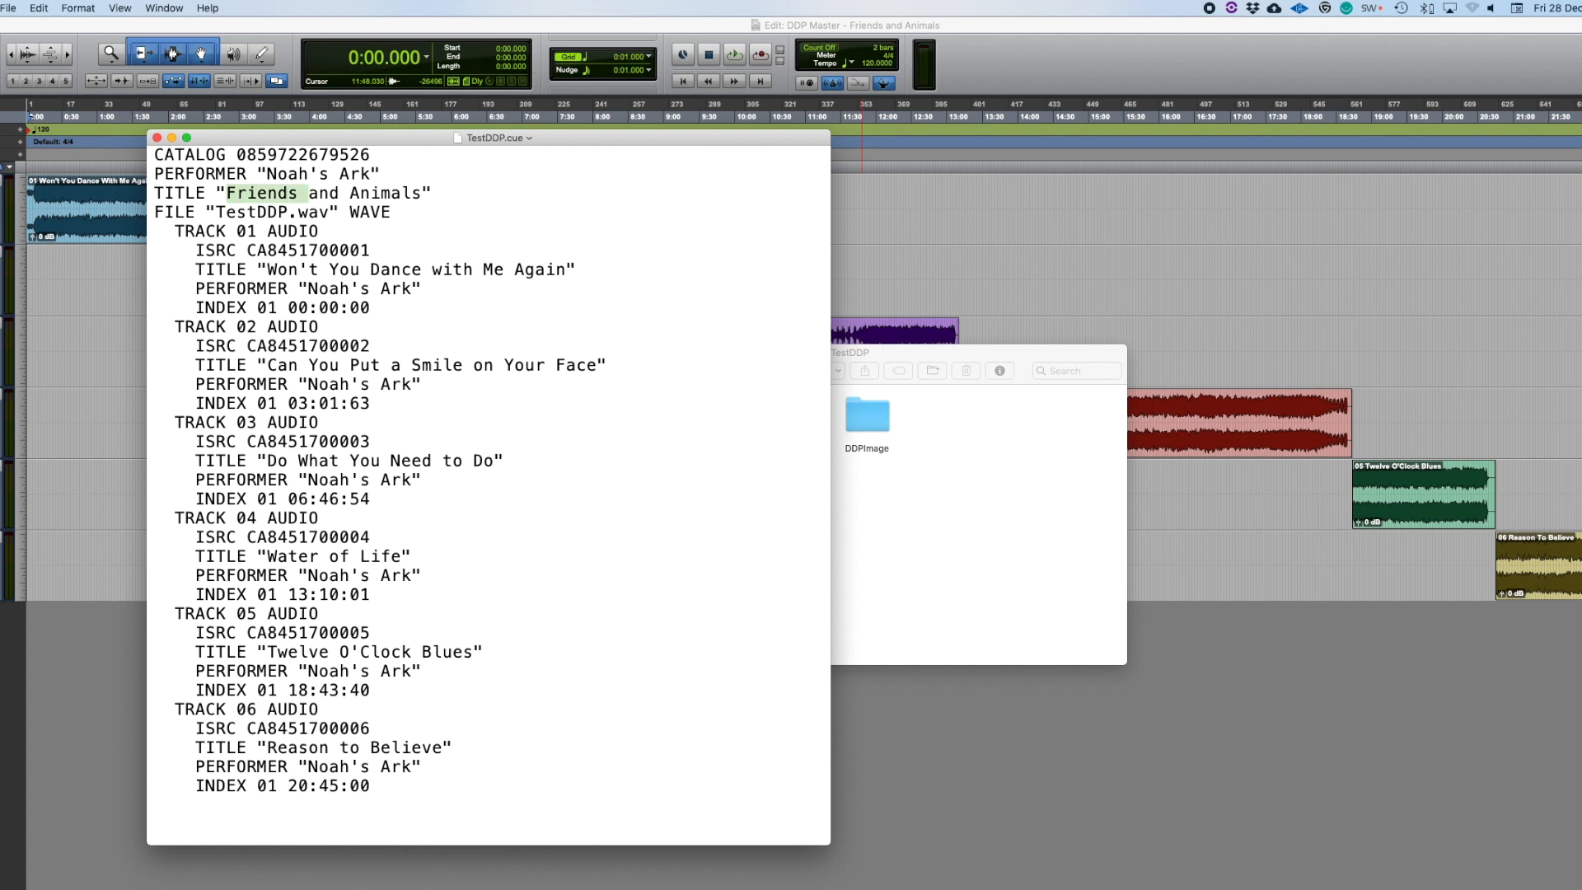
key("Left")
key("Down")
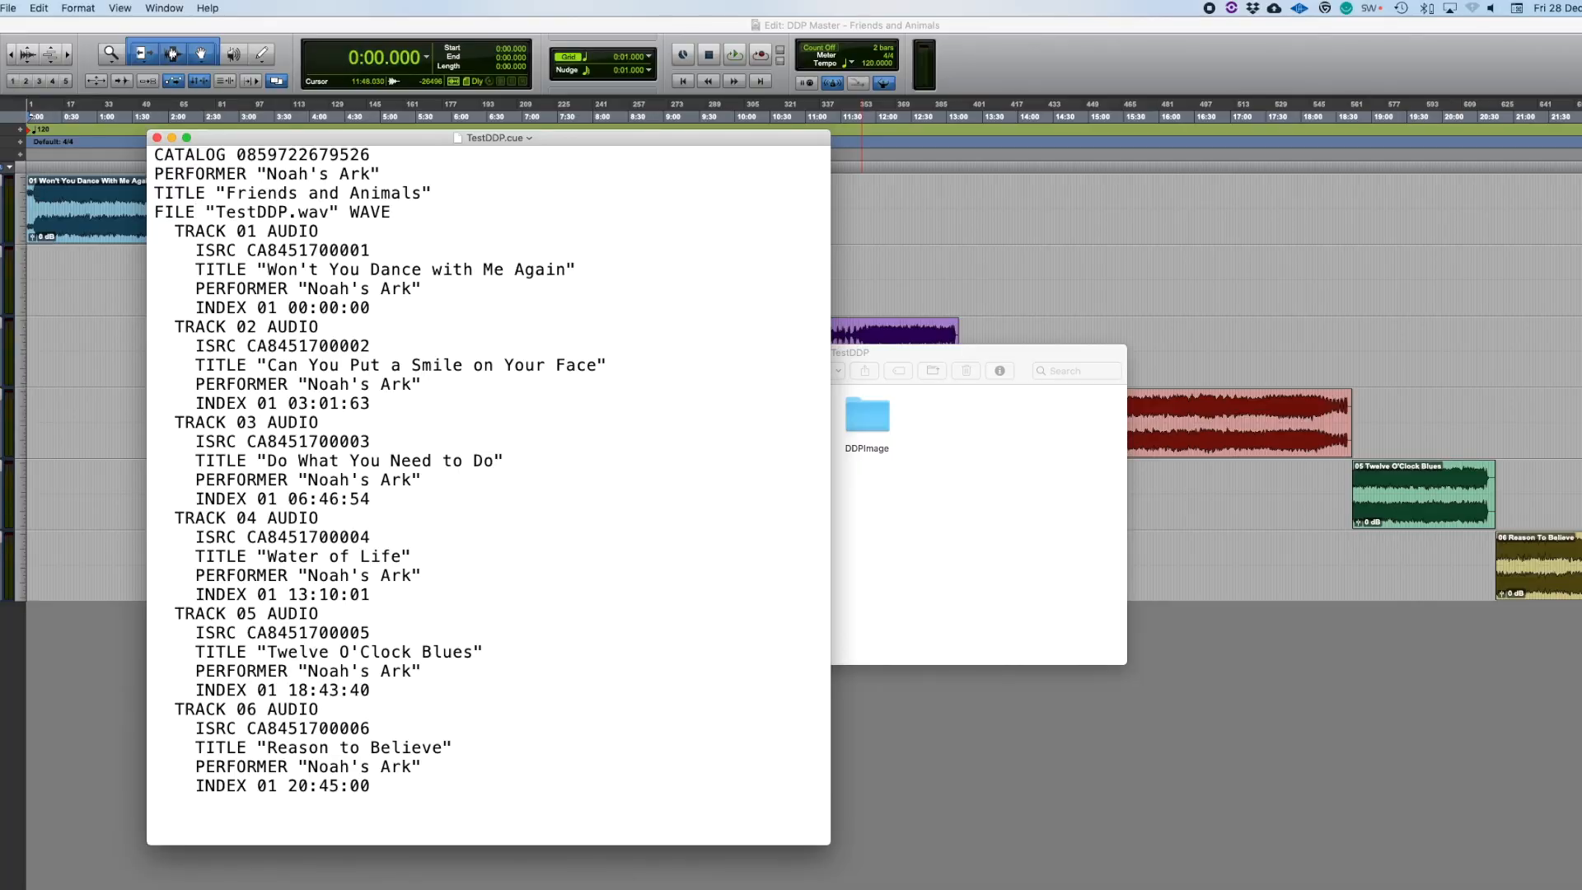
Step: Highlight the audio file name, the WAVE type and the rest of the FILE line in the cue sheet
left_click_drag(216, 213, 308, 213)
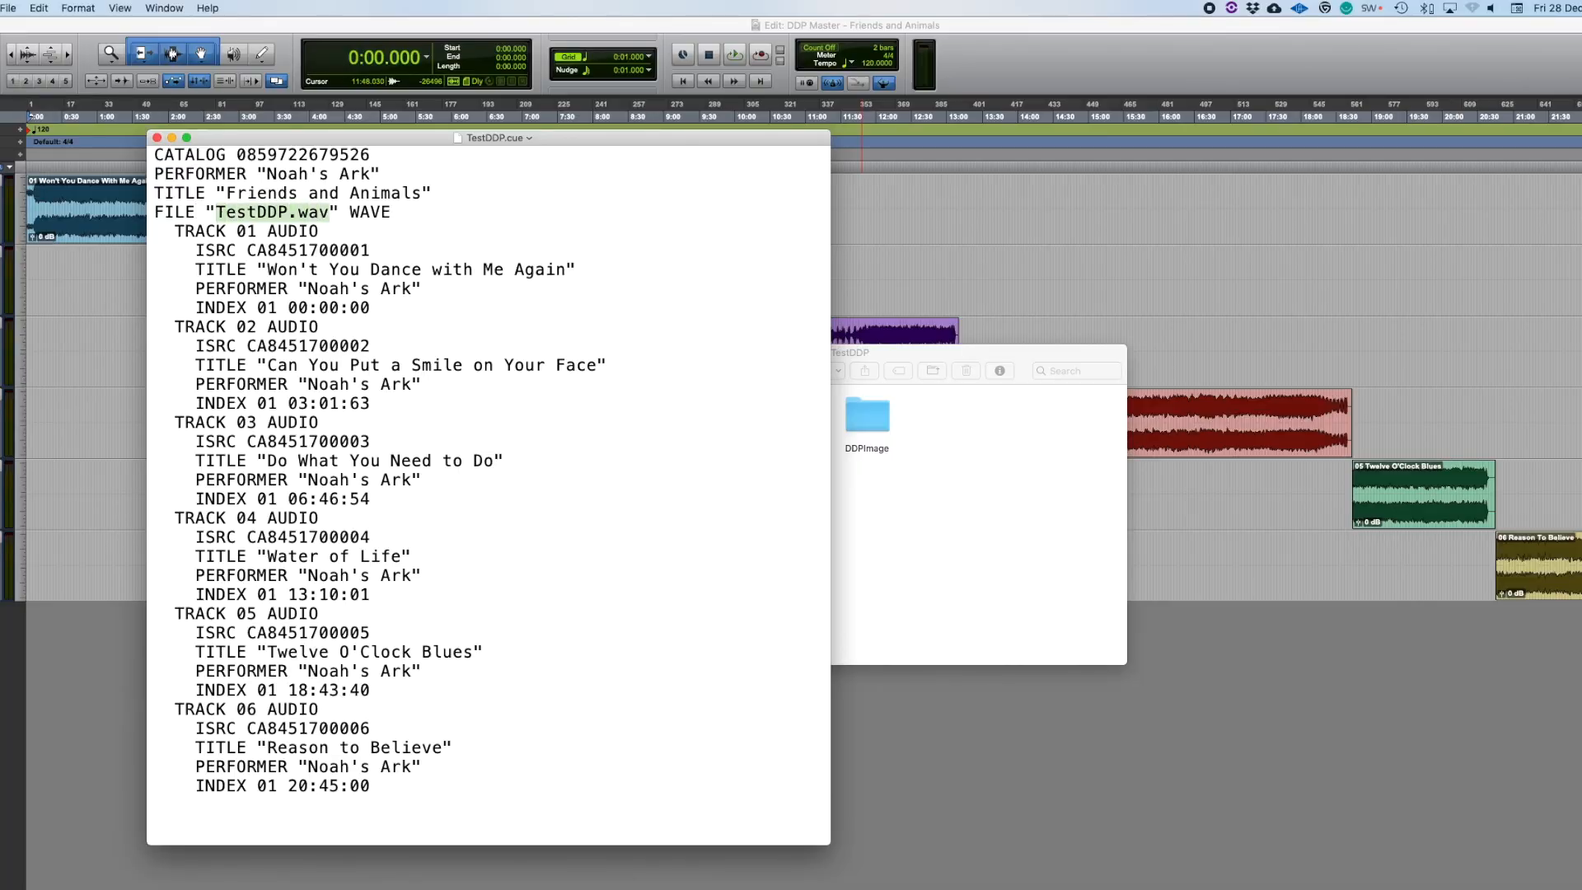
left_click(332, 213)
left_click_drag(349, 212, 391, 212)
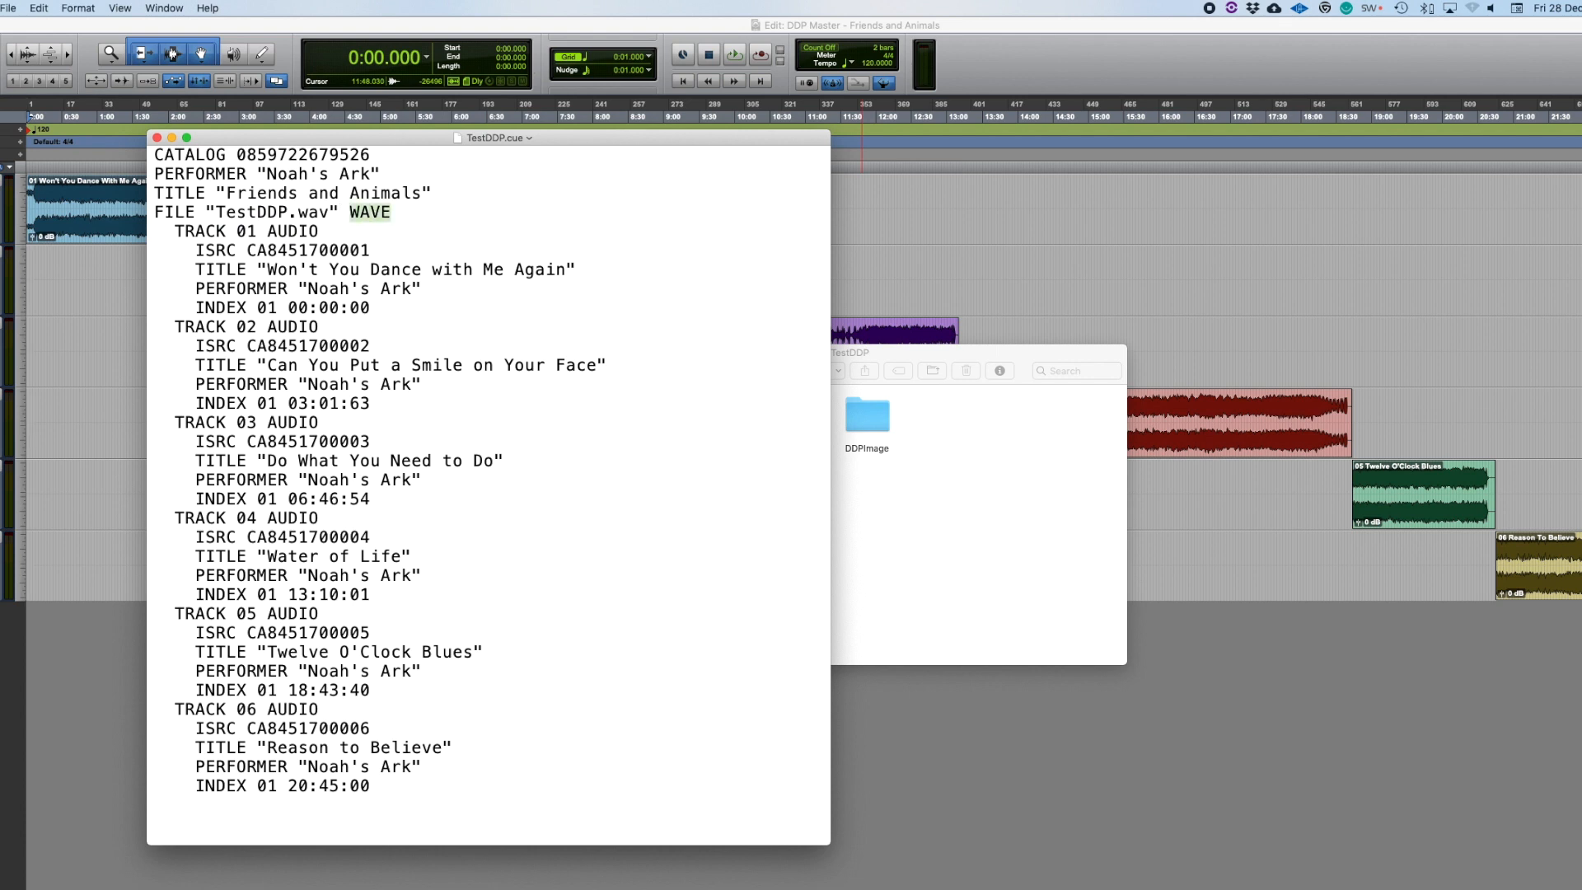
left_click(350, 212)
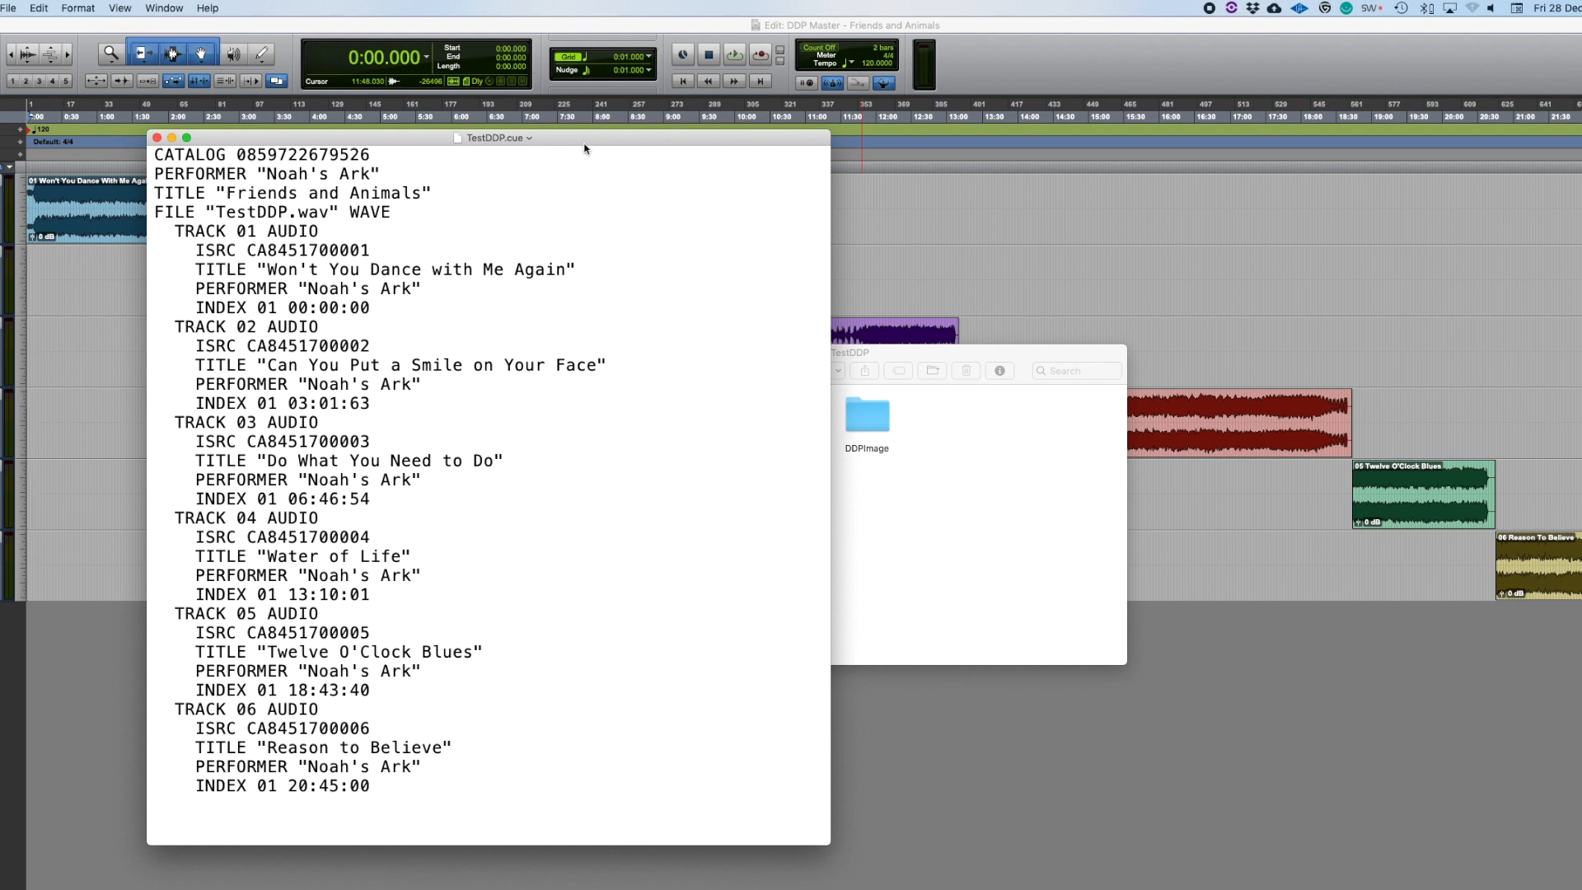
left_click(390, 213)
left_click_drag(351, 212, 390, 212)
left_click(390, 212)
left_click_drag(393, 215, 177, 214)
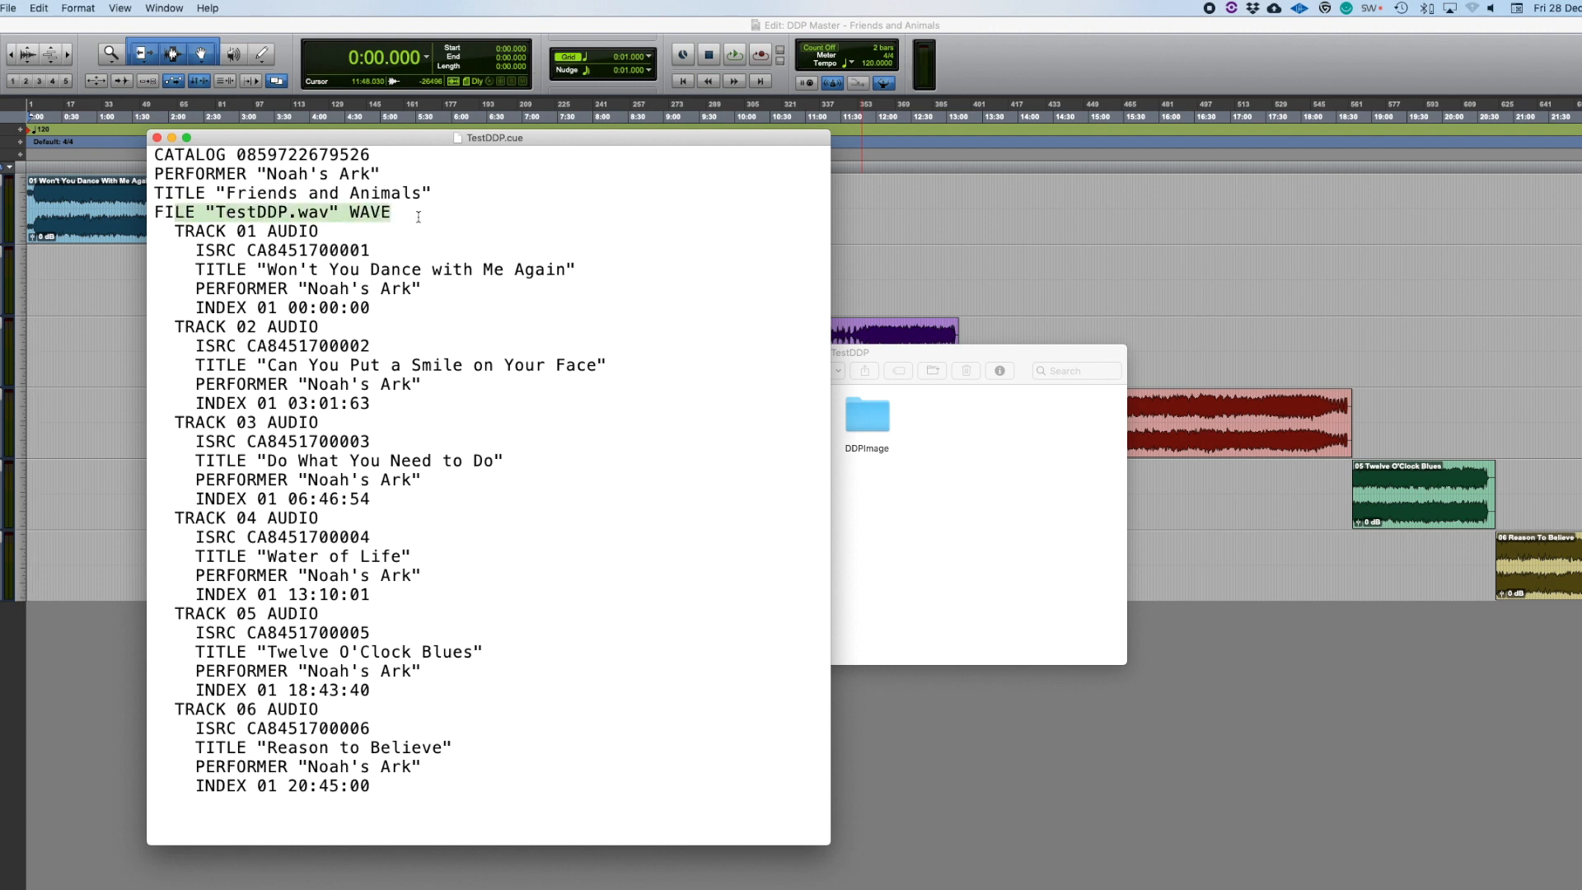
Step: Move the TestDDP folder window clear of the cue sheet and return to the cue sheet
left_click(418, 214)
left_click(966, 494)
left_click_drag(1086, 352, 1411, 271)
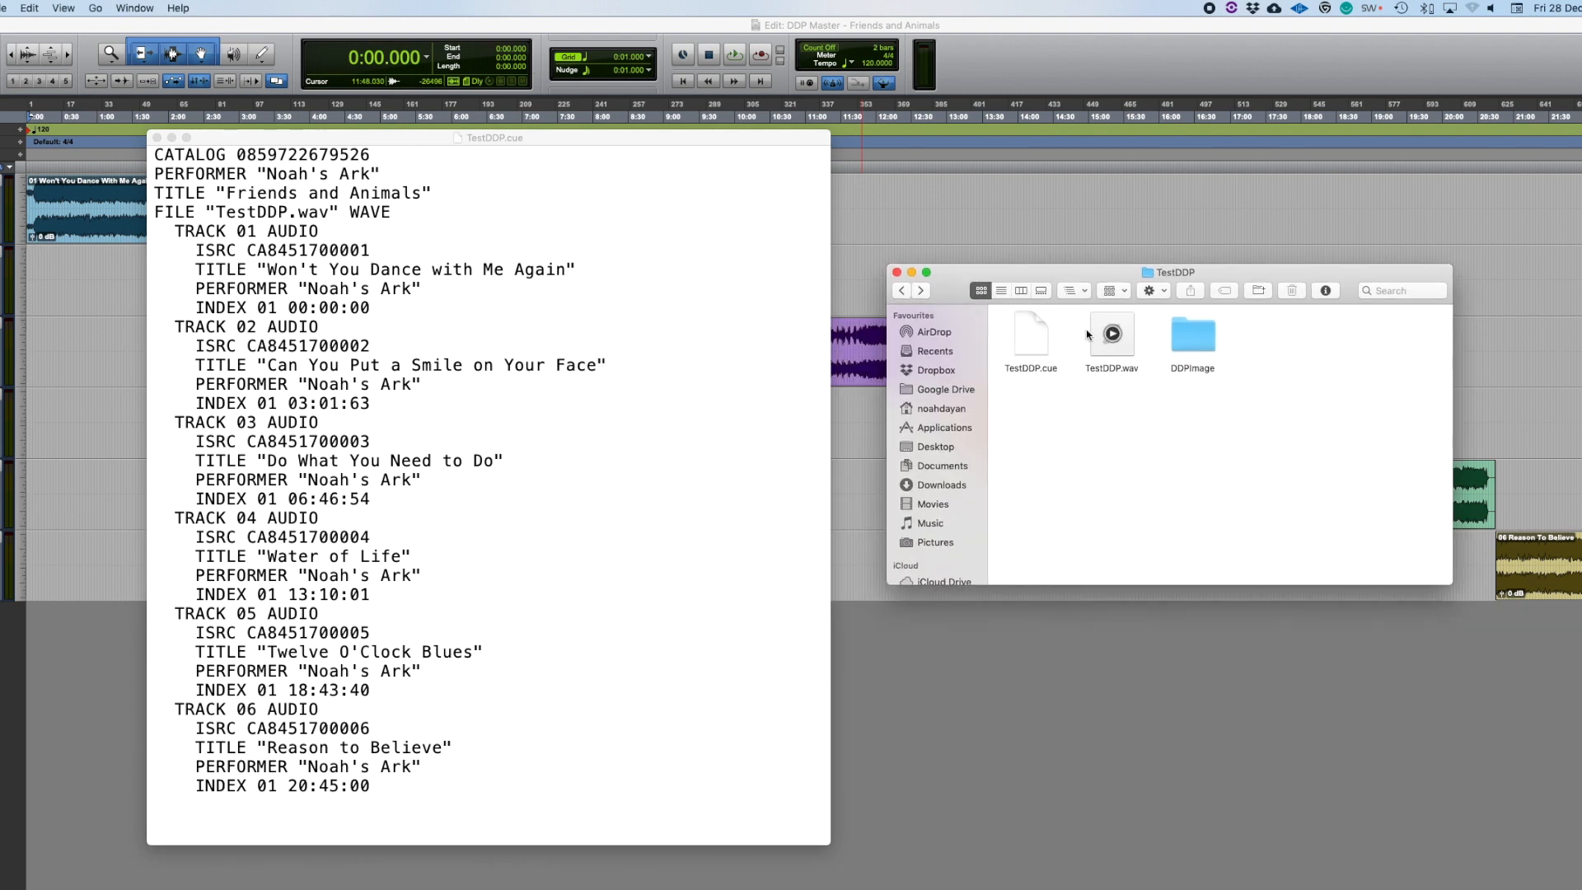
left_click(769, 363)
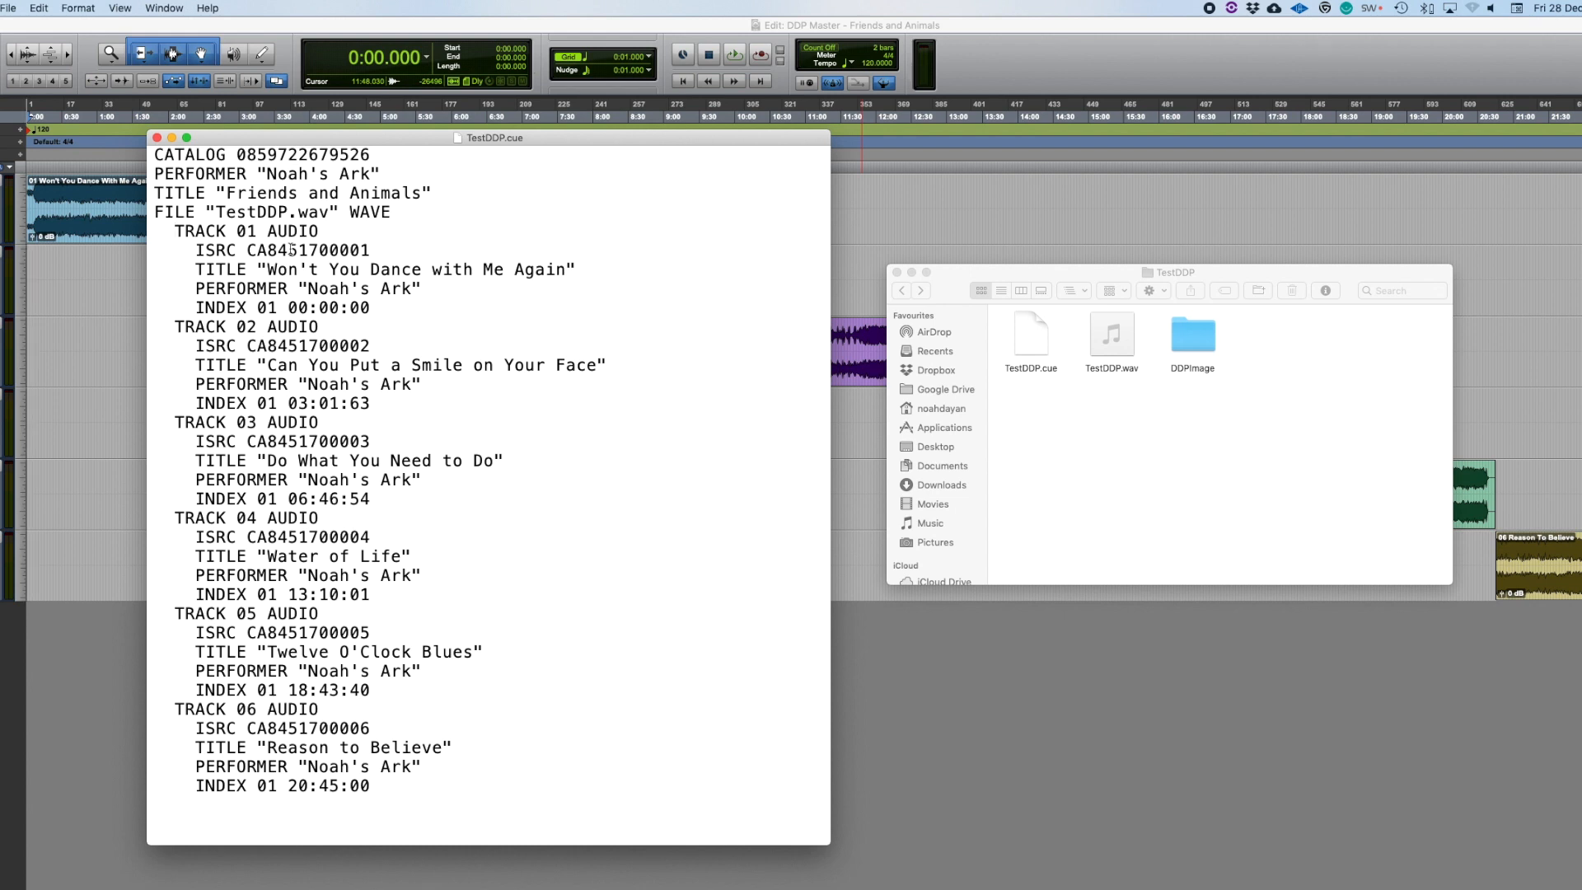
Step: Highlight the individual parts of track 01's ISRC code, ending with its last five digits
key("Right")
key("Right")
key("Right")
key("shift+Right")
key("shift+Right")
key("shift+Right")
key("shift+Right")
key("shift+Right")
key("Down")
key("Left")
key("Left")
key("Left")
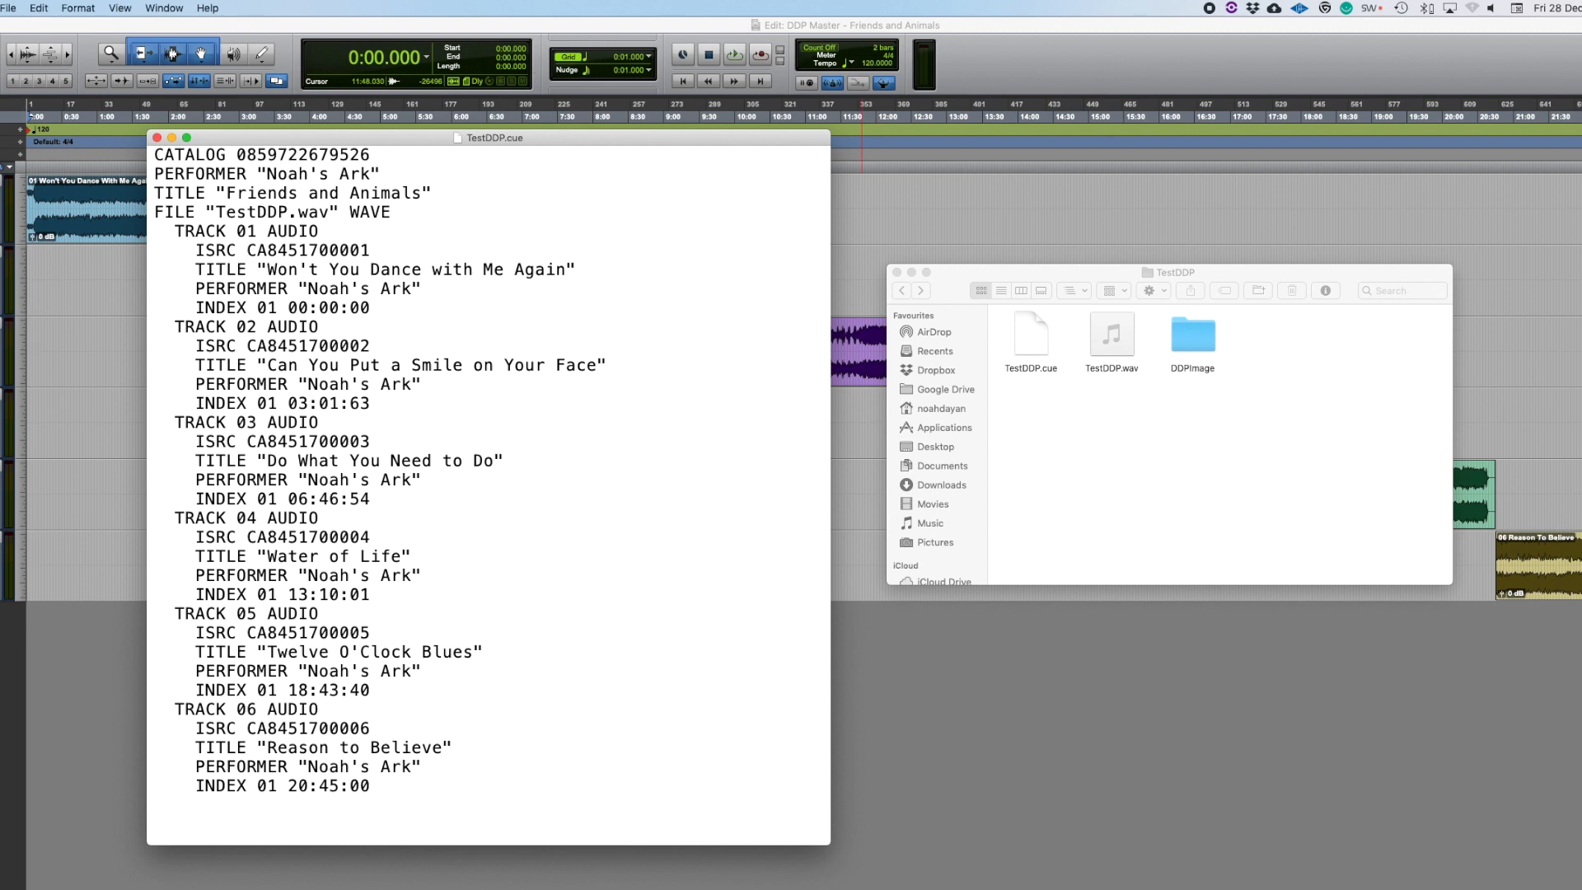
key("shift+Right")
key("shift+Right")
key("Right")
key("shift+Right")
key("shift+Right")
key("shift+Right")
key("shift+Right")
key("shift+Right")
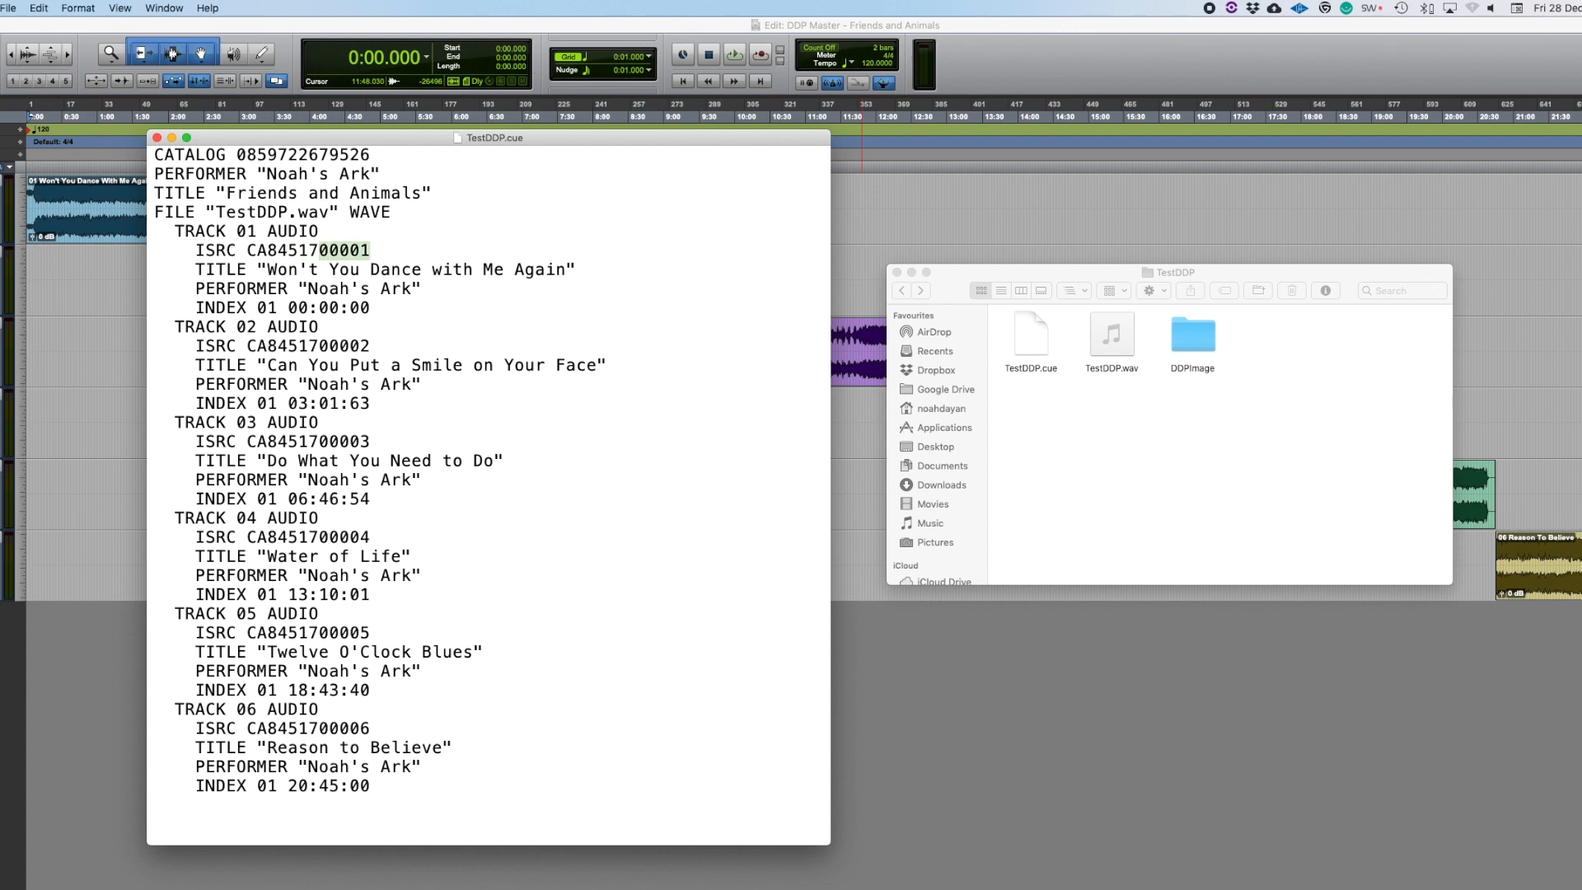
Step: Highlight track 01's performer name and go to its INDEX 01 line
key("Left")
key("Left")
key("Left")
left_click_drag(308, 289, 411, 288)
left_click(309, 308)
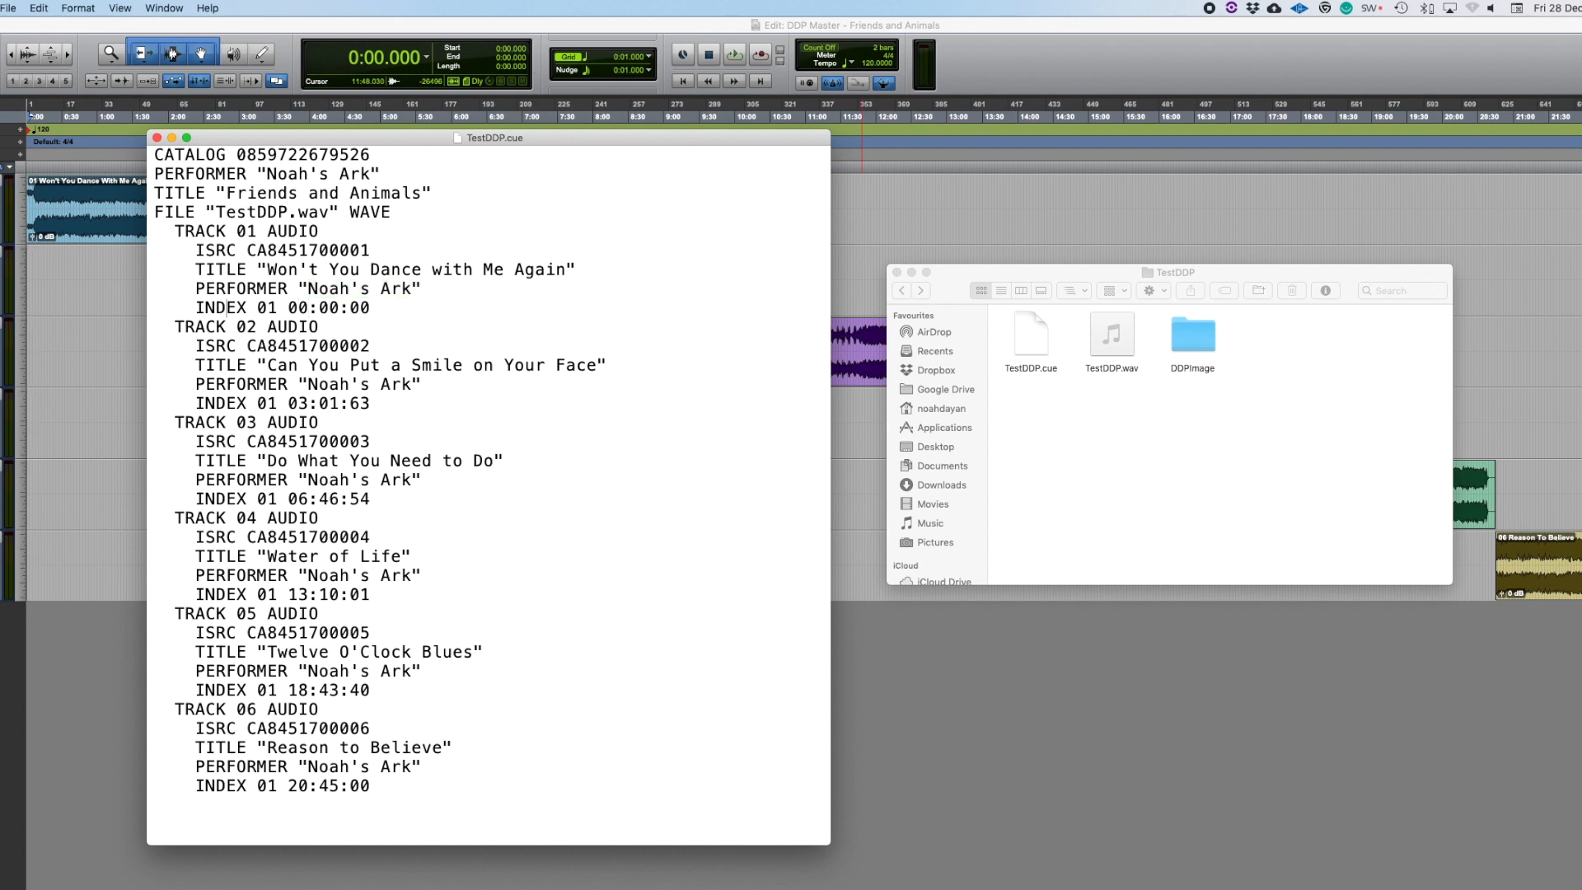
Step: Try adding an INDEX 00 00:00:00 line above track 01's INDEX 01 and altering the INDEX 01 time, and undo these edits
left_click(248, 308)
key("Return")
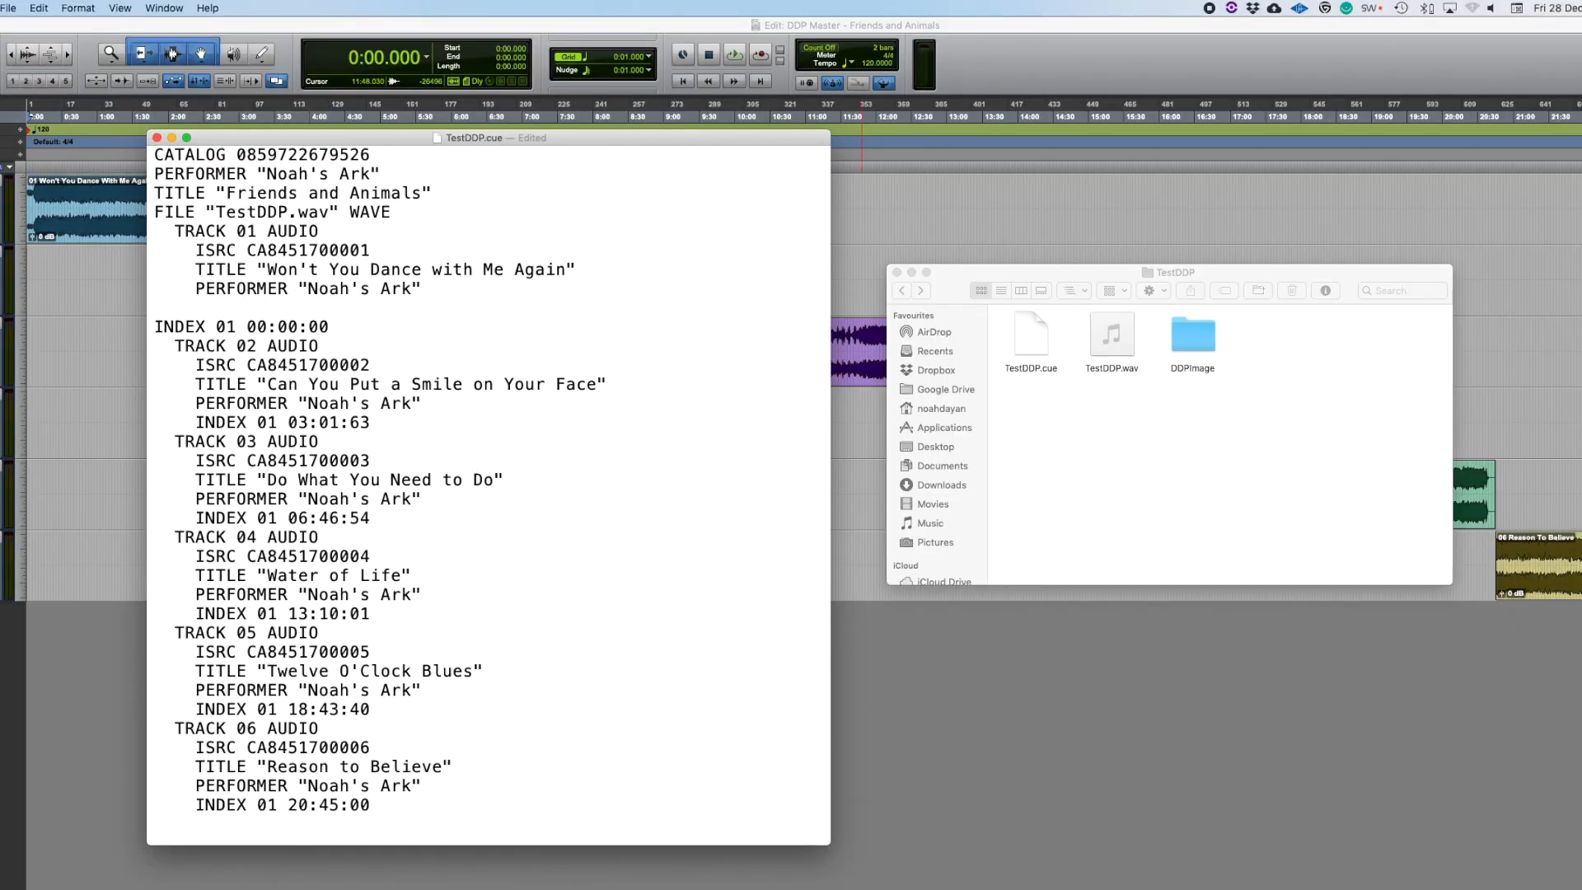
key("Up")
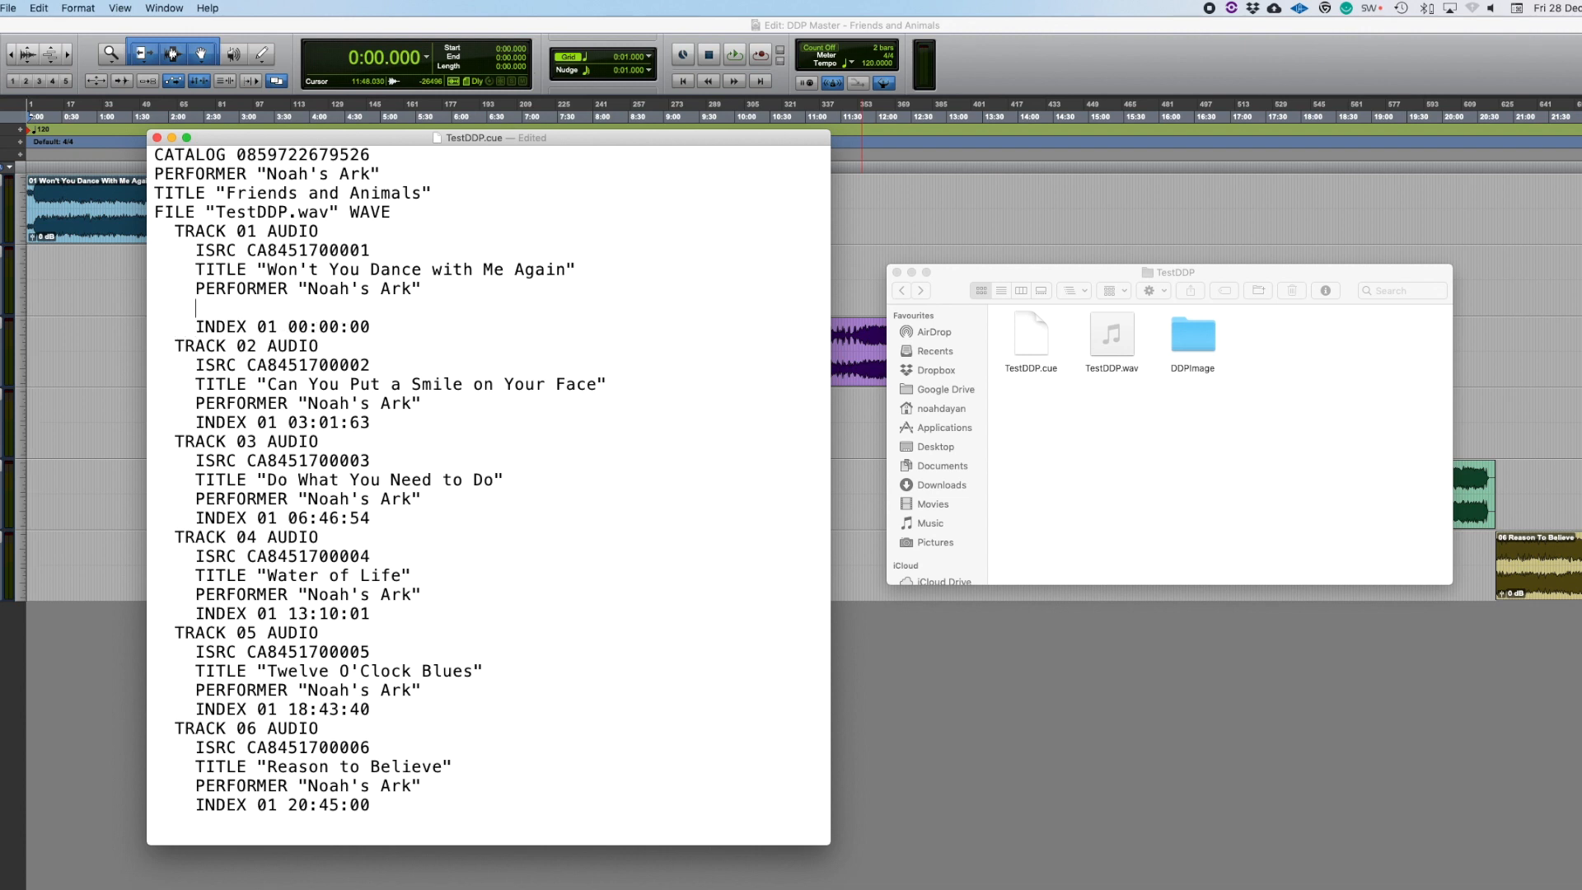
type("INDEX 00")
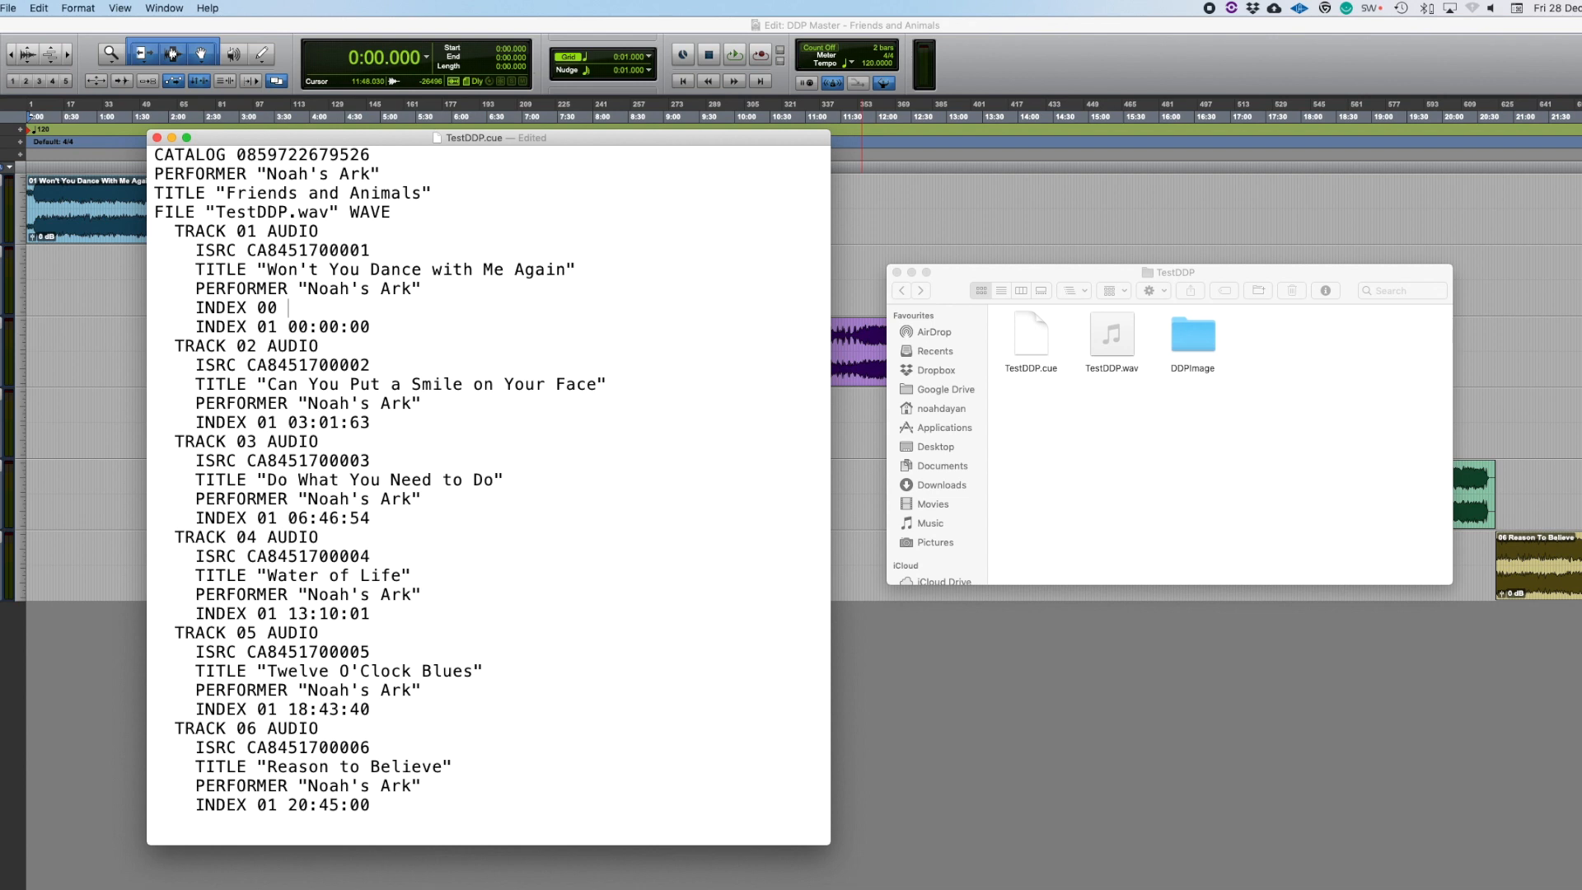
type("00:00:00")
left_click(339, 327)
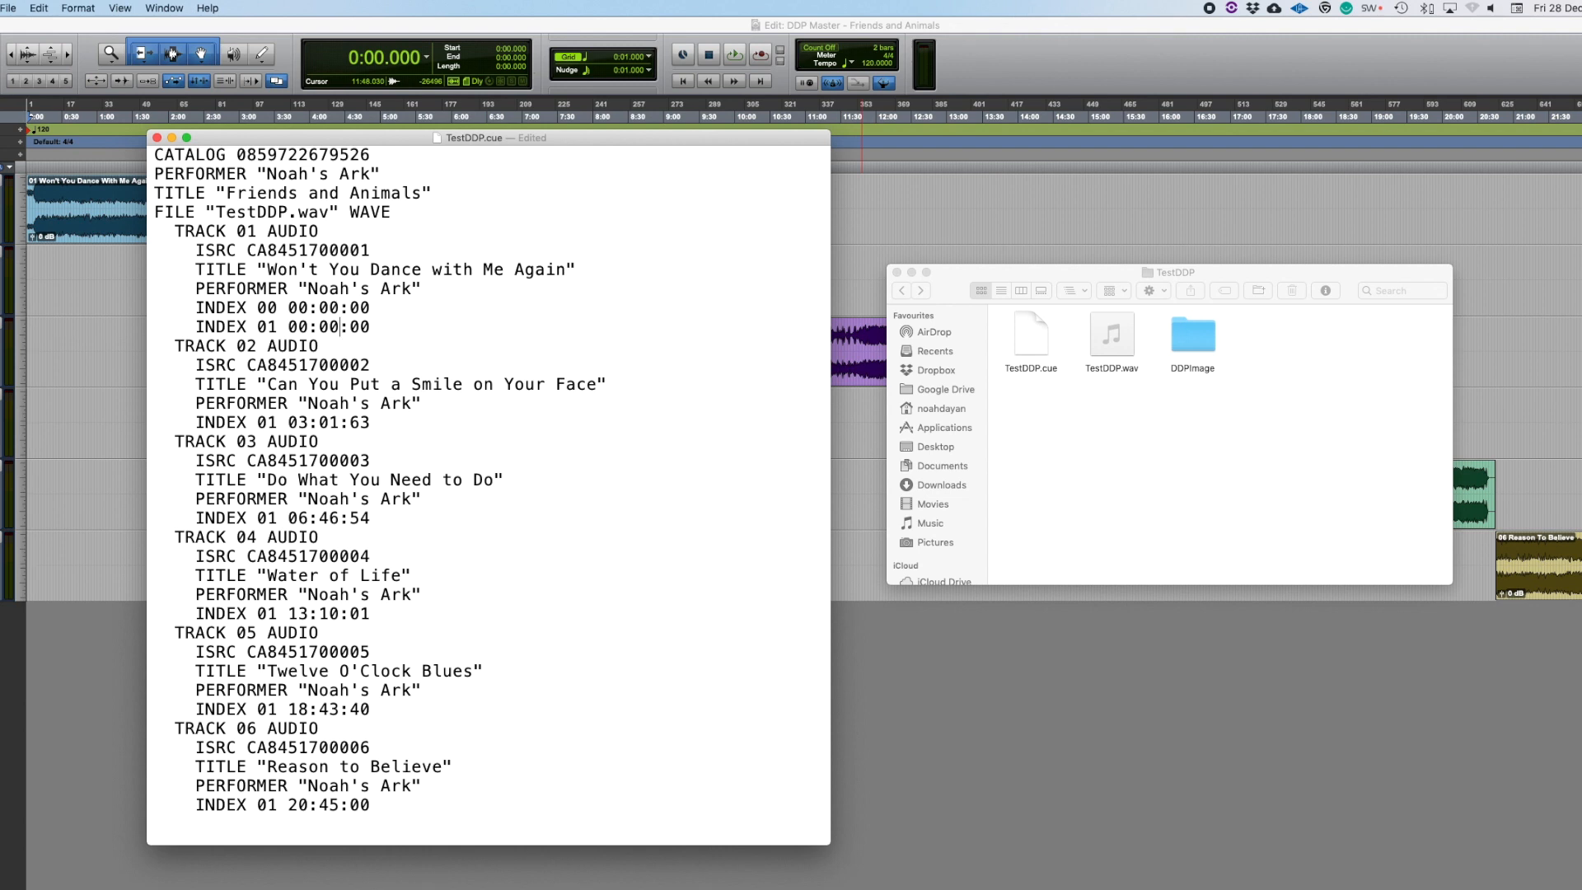
type("2")
key("super+z")
key("super+z")
key("super+z")
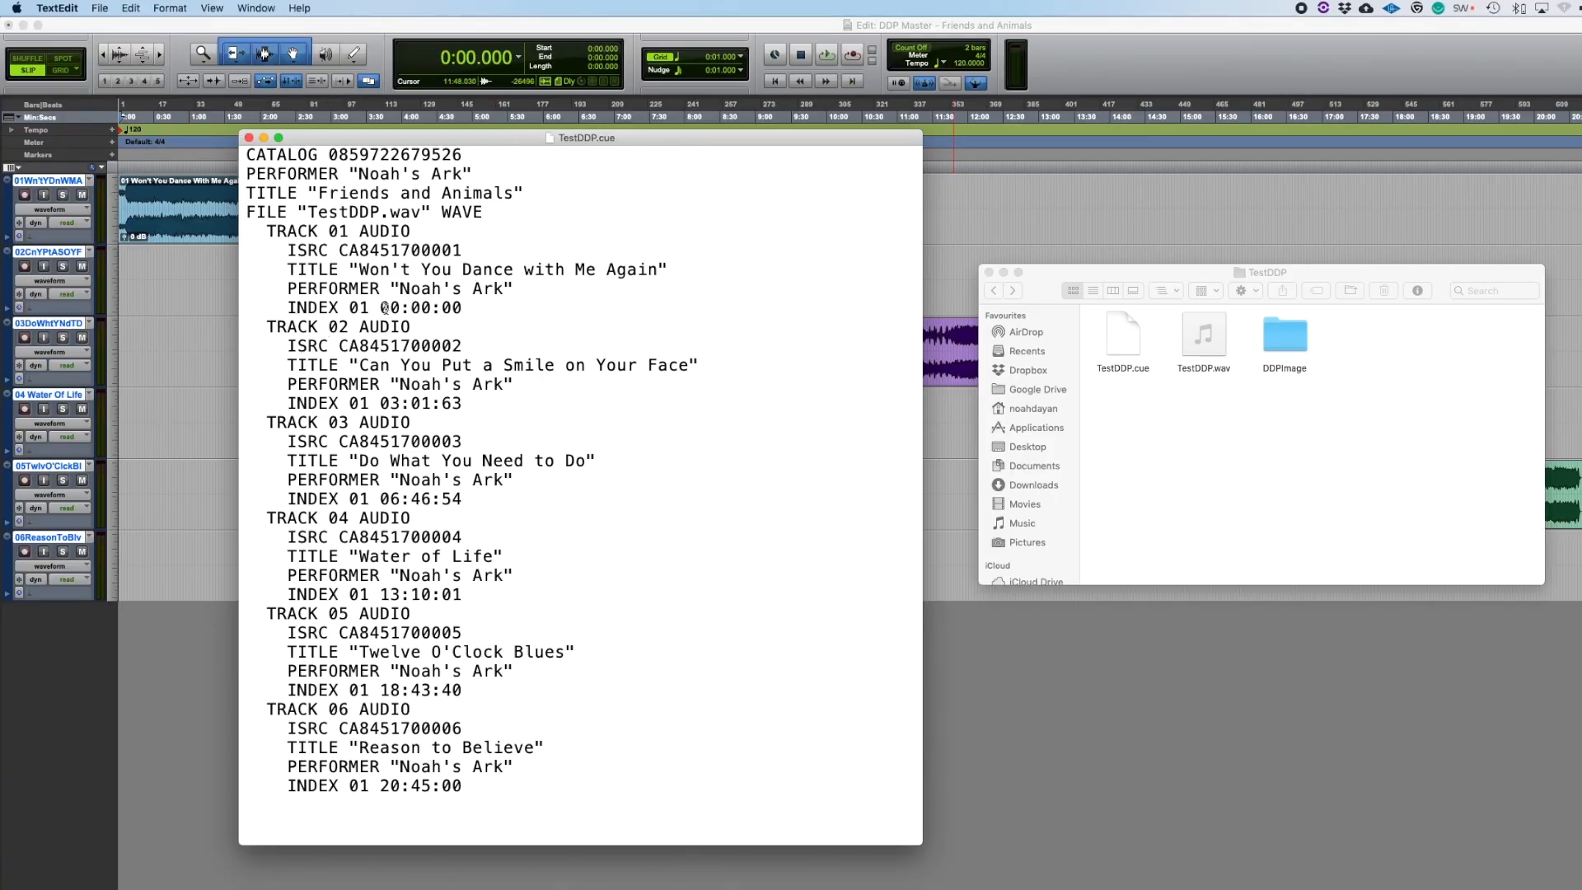
Step: Highlight the INDEX 01 start times of track 01 and track 02 in the cue sheet
left_click(489, 306, "shift")
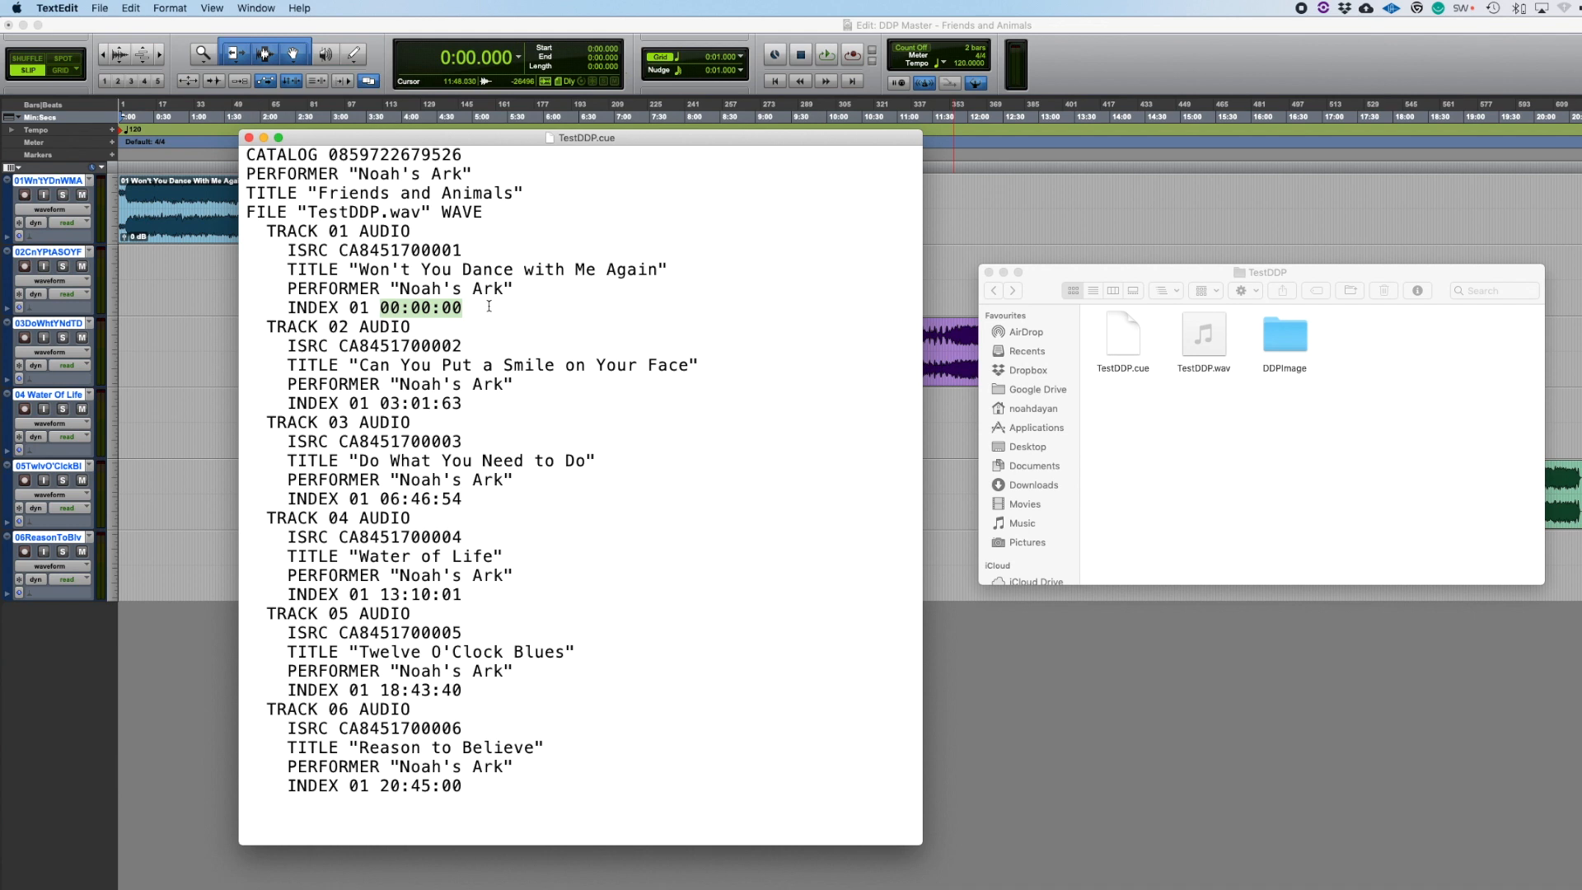
left_click(489, 306)
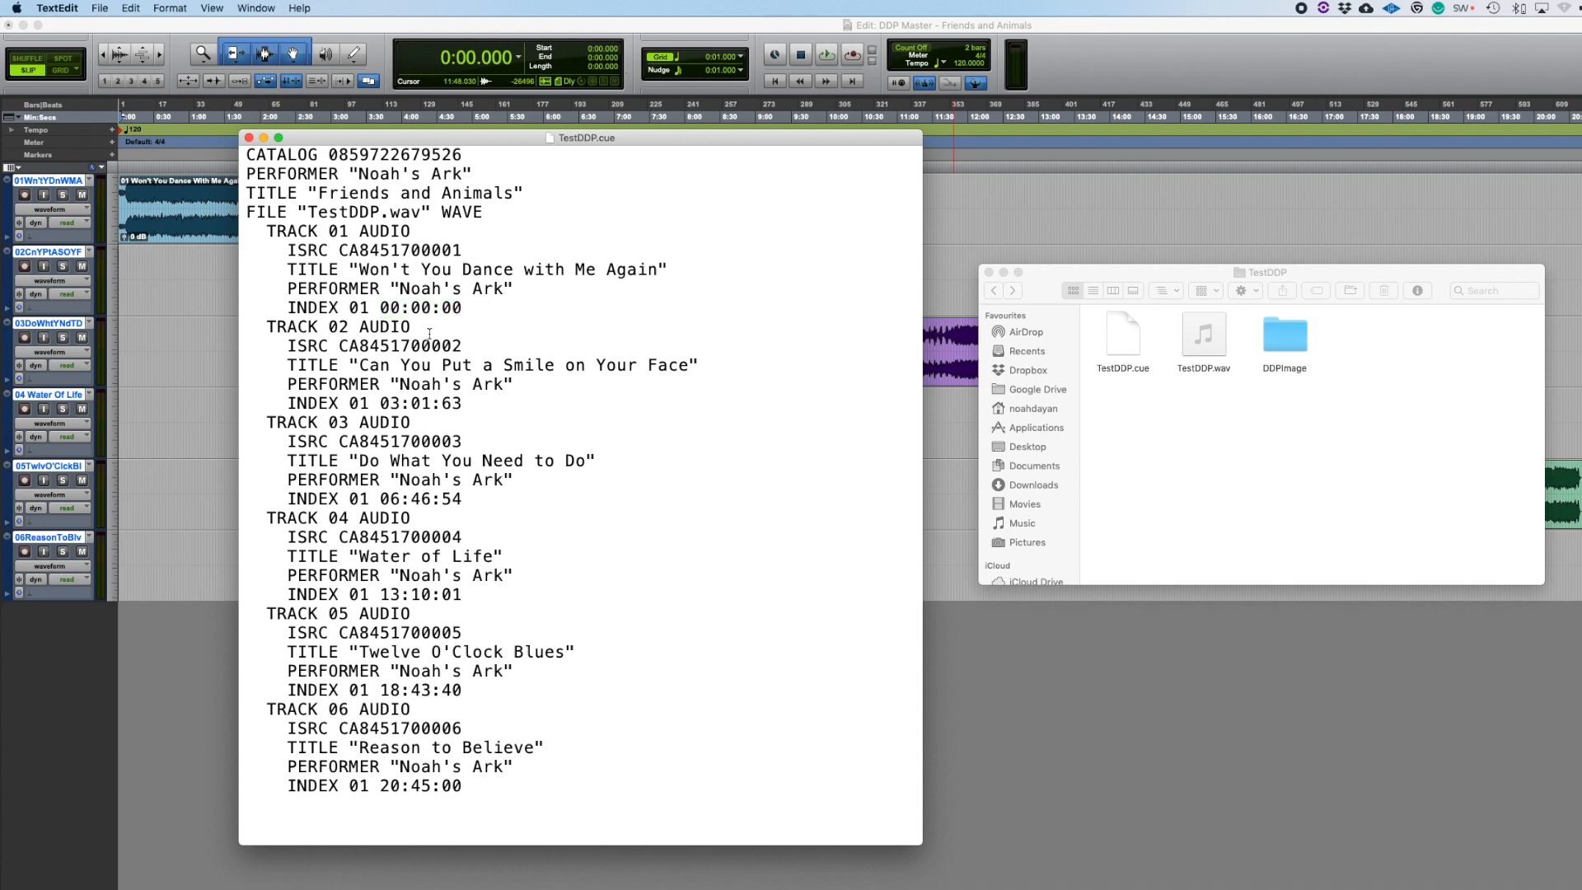
left_click(360, 402)
left_click(380, 403)
left_click(485, 404, "shift")
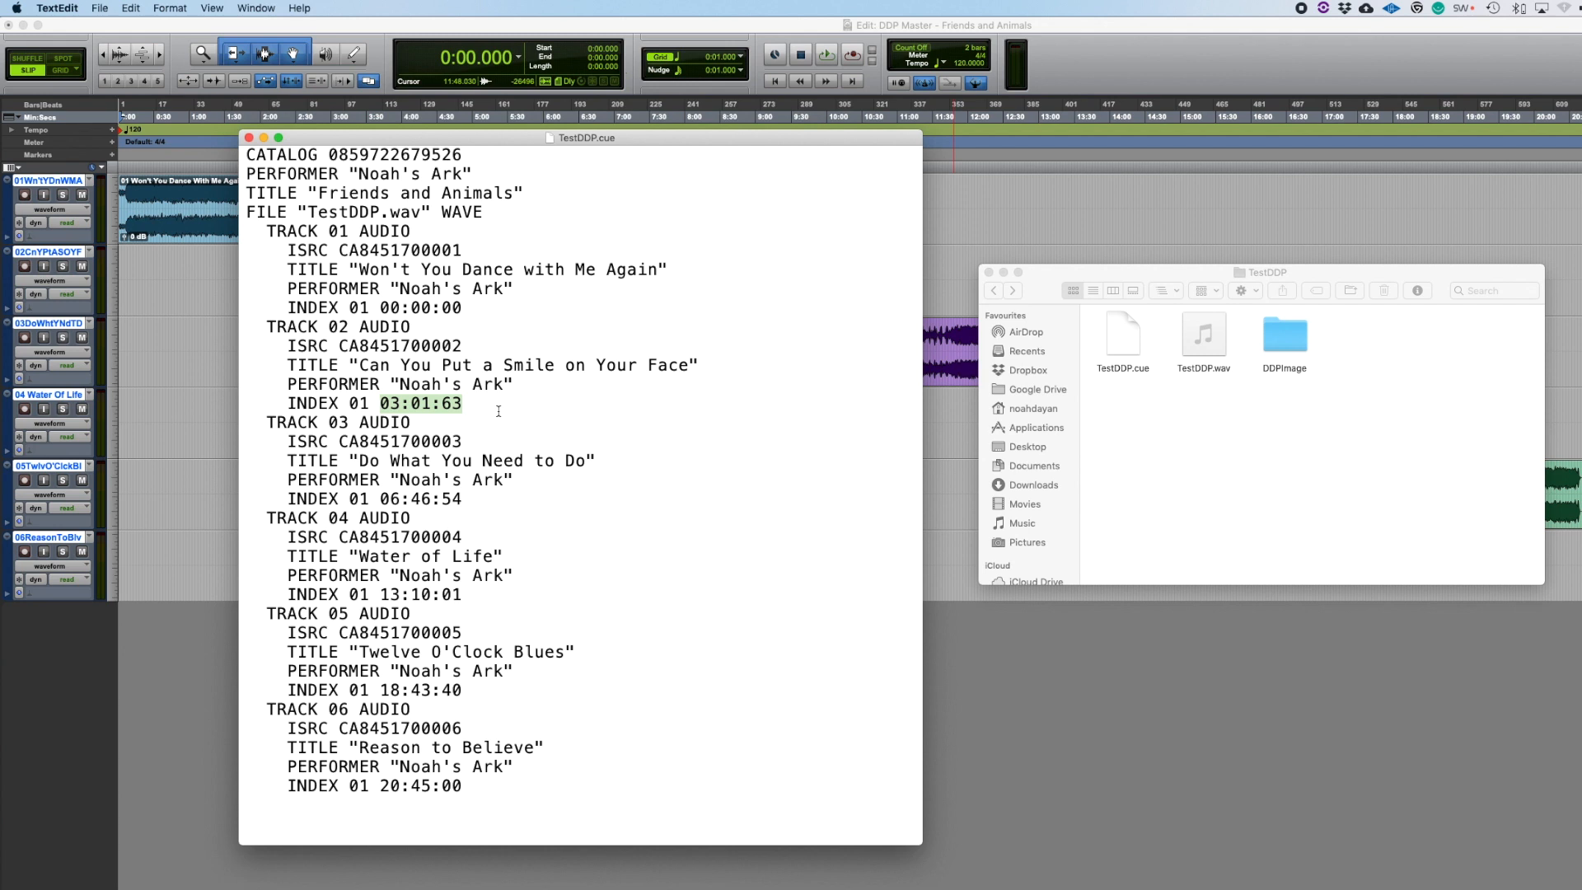
Step: Switch to Pro Tools, place the edit cursor at the end of the first song's clip and inspect that boundary closely
left_click(1199, 712)
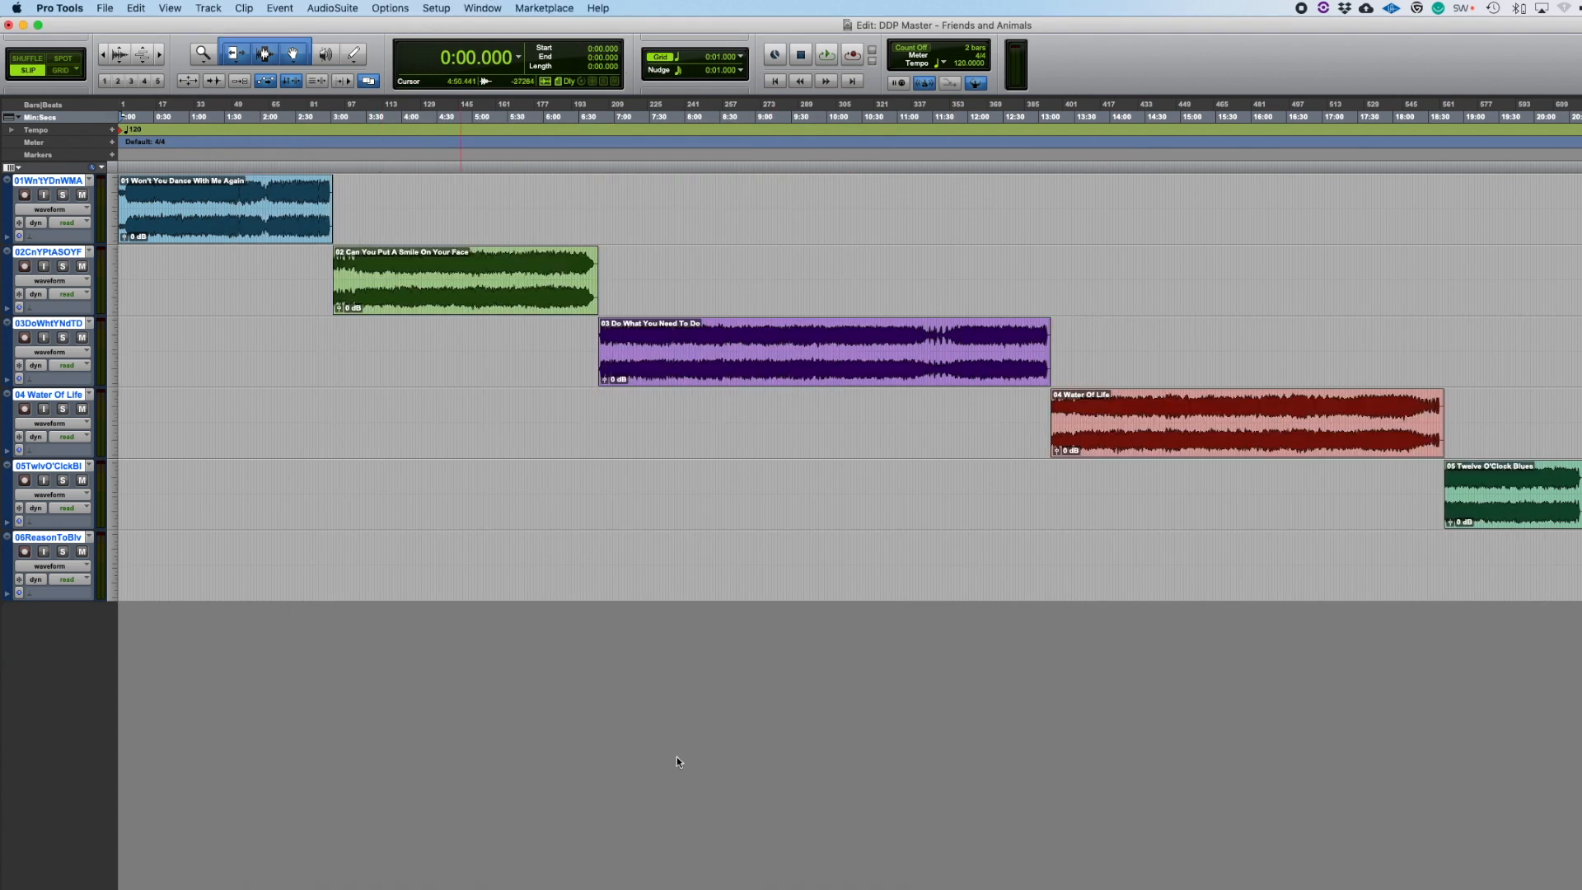
key("Tab")
key("t")
key("t")
key("t")
key("t")
key("t")
key("t")
key("t")
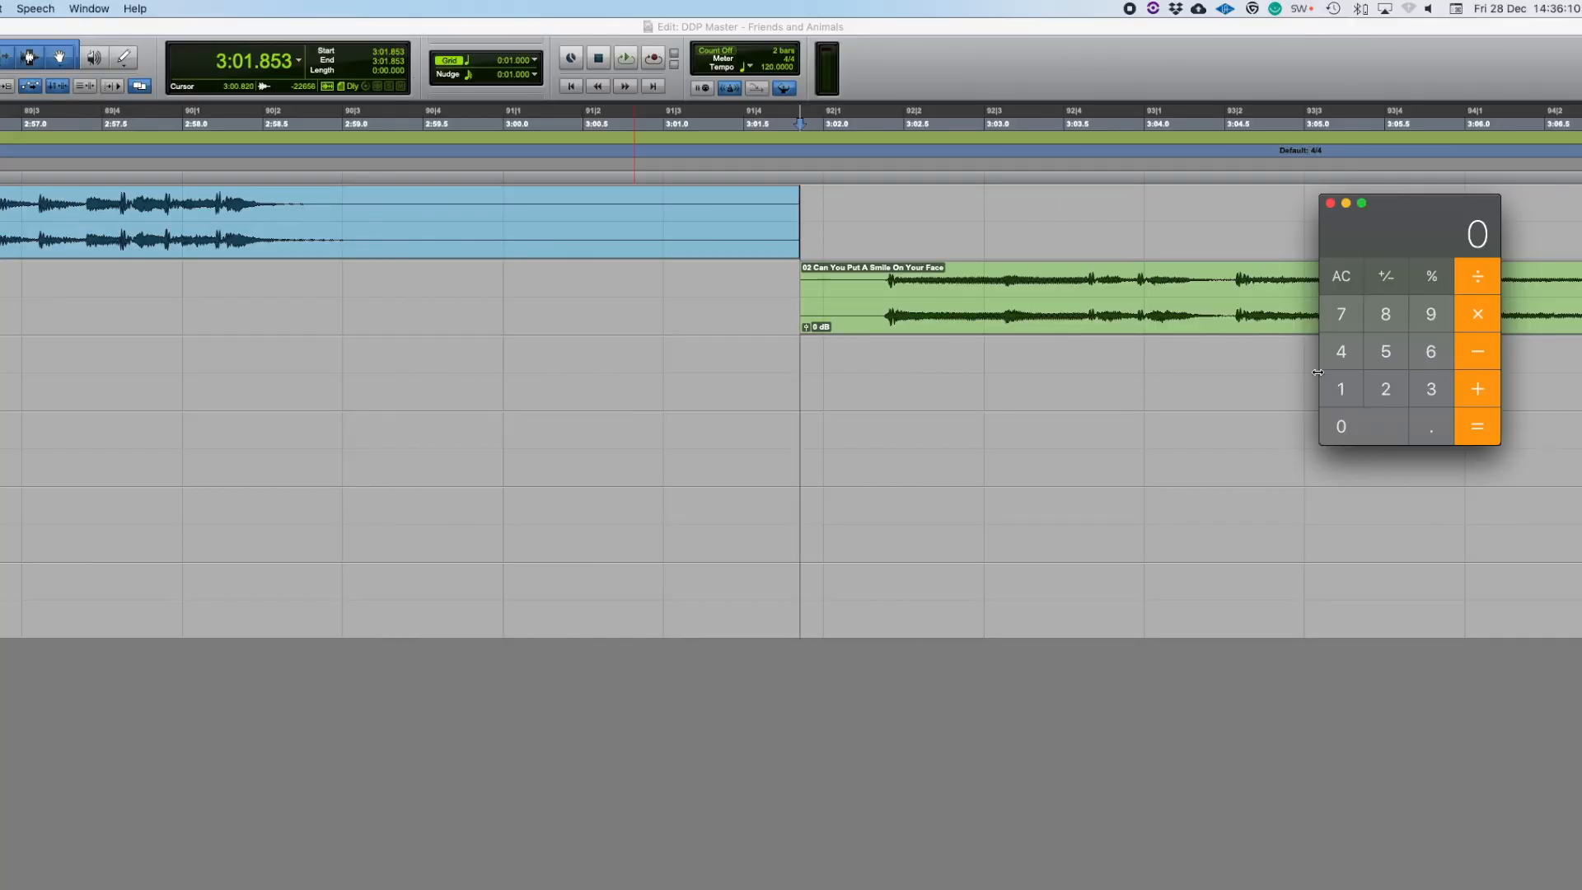
Step: Convert the second song's start time milliseconds to CD frames in Calculator by multiplying .853 by 75
left_click(1432, 426)
left_click(1388, 316)
left_click(1388, 351)
left_click(1431, 389)
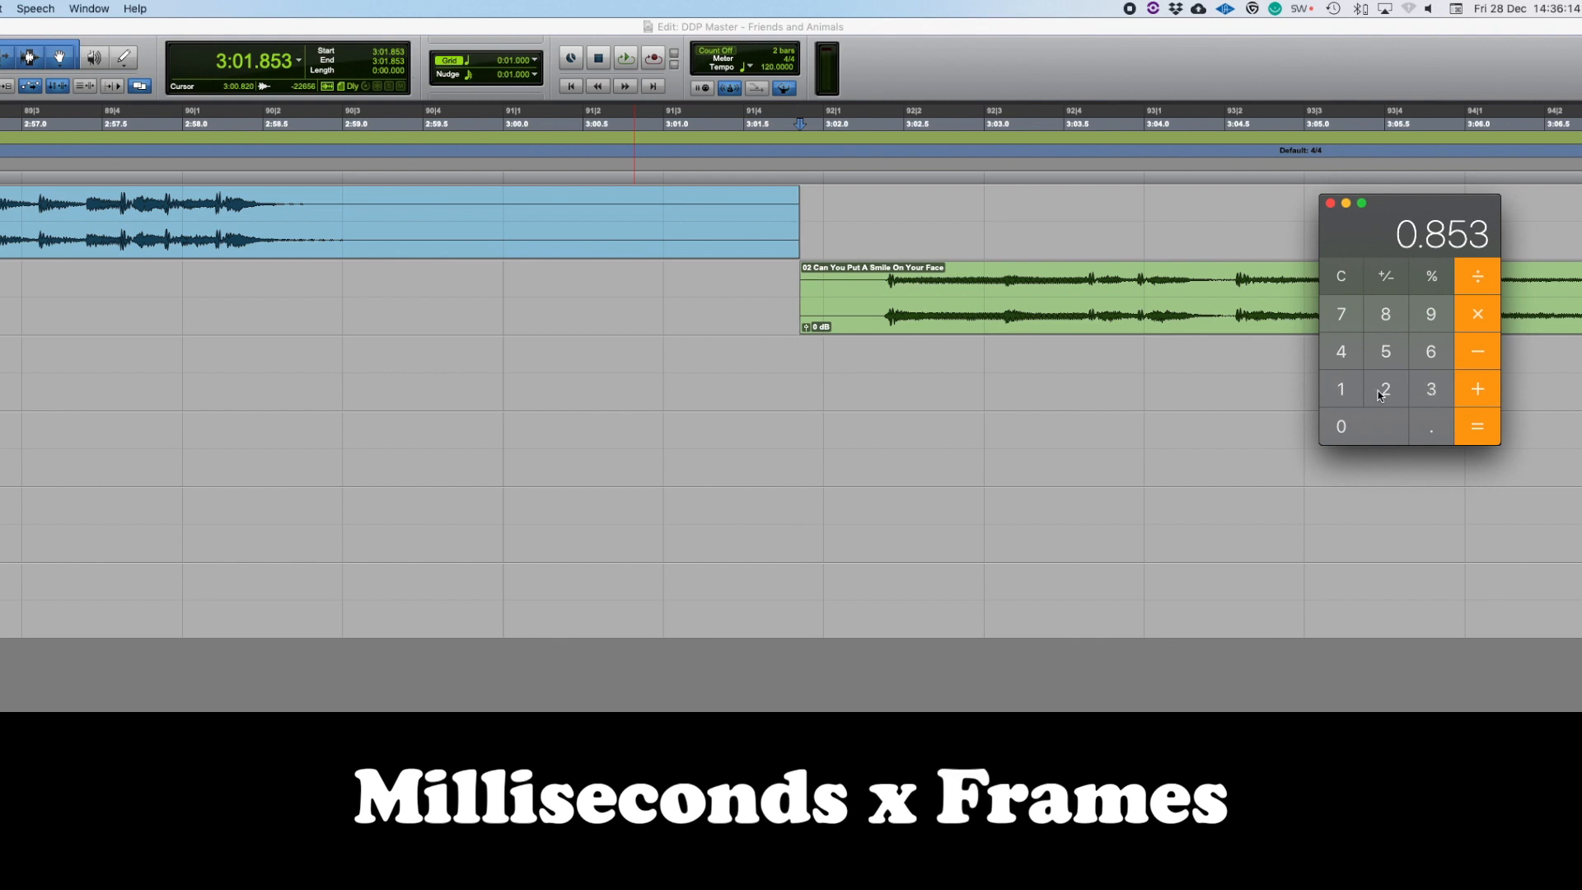
left_click(1477, 314)
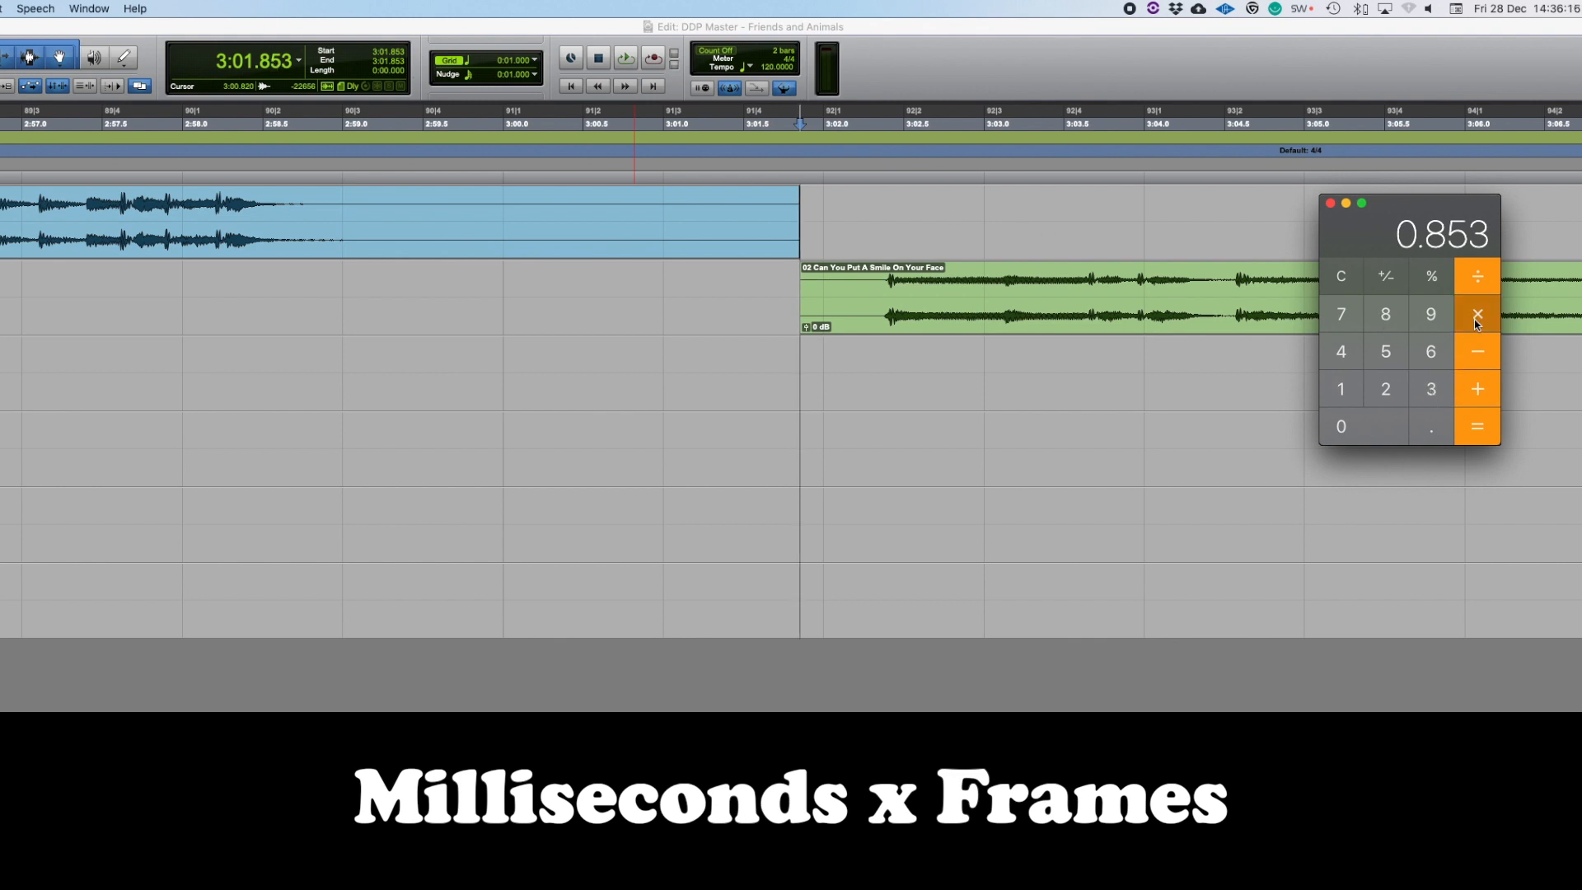
left_click(1341, 314)
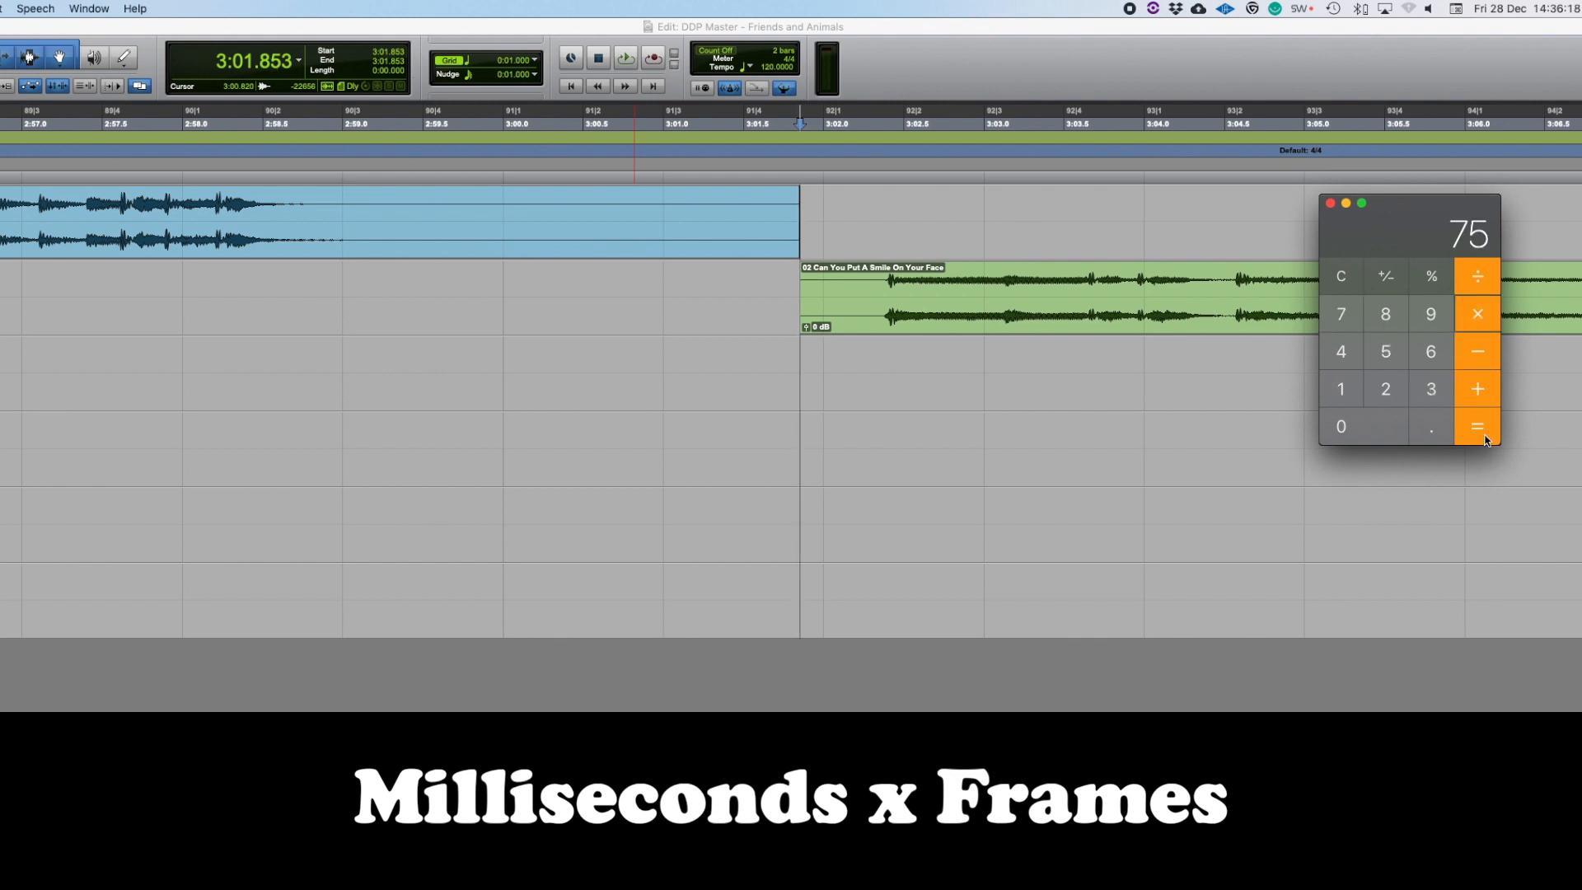
left_click(1478, 427)
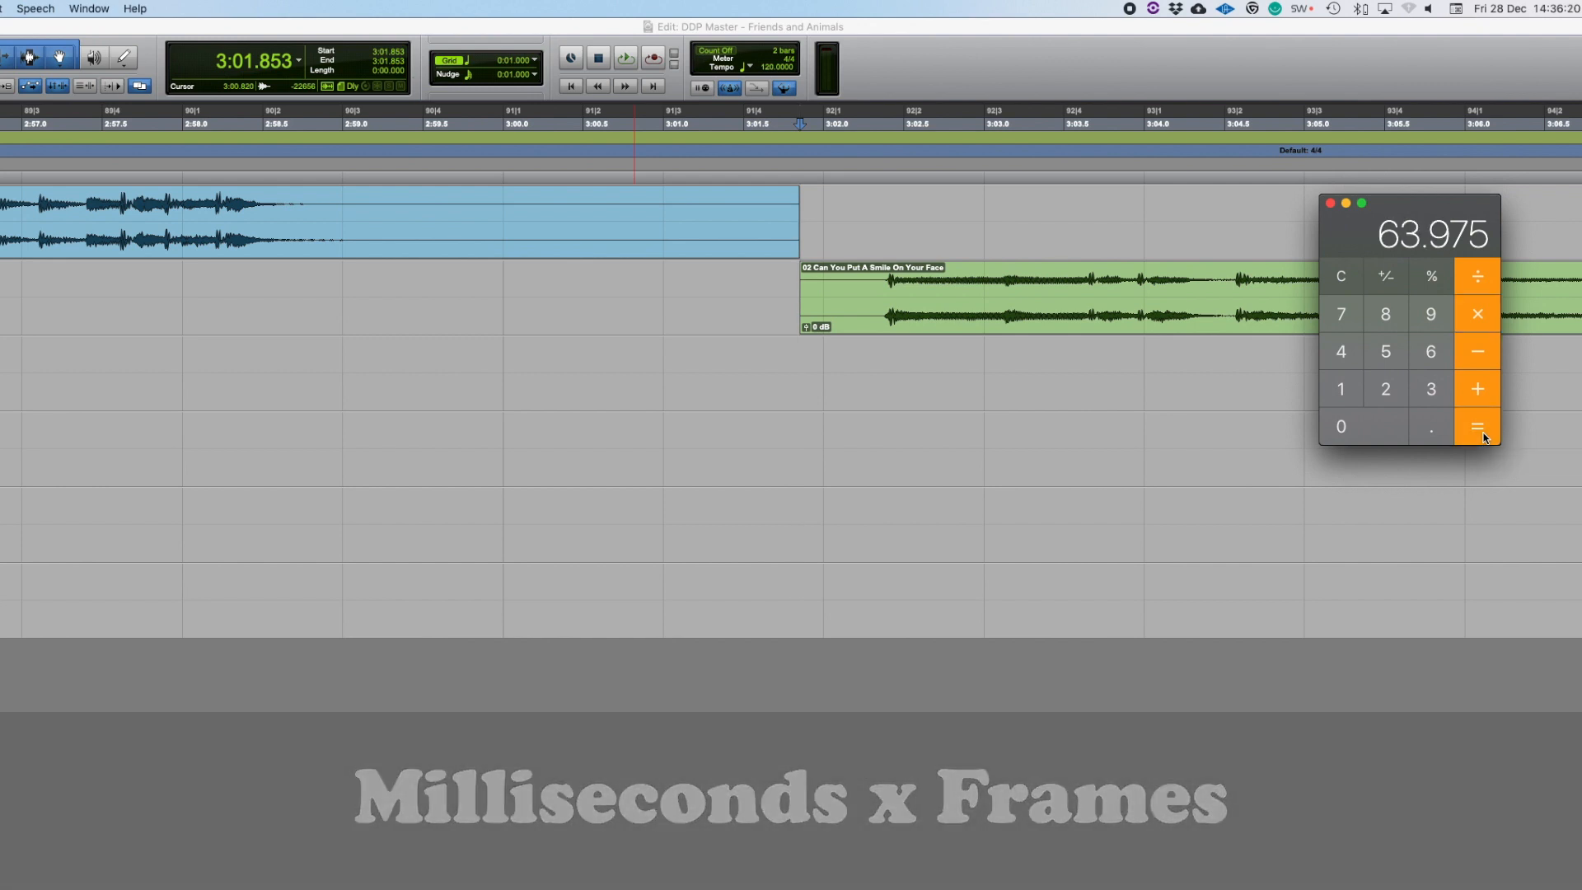
Step: Switch to the TestDDP.cue sheet and compare track 02's INDEX 01 frame value with the Calculator result
key("super+Tab")
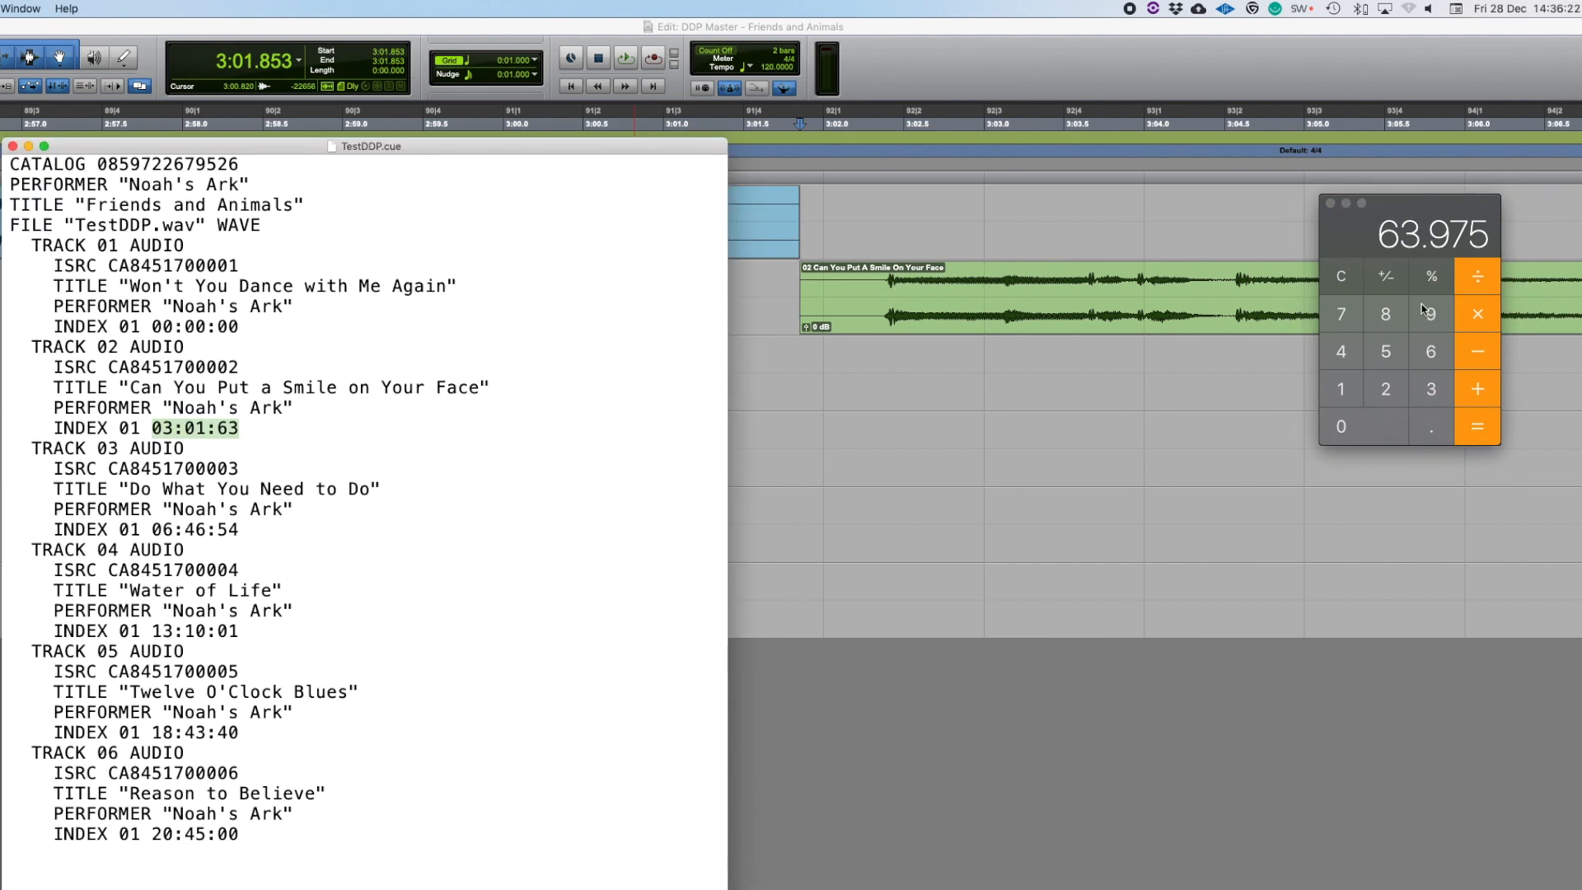
left_click(1453, 206)
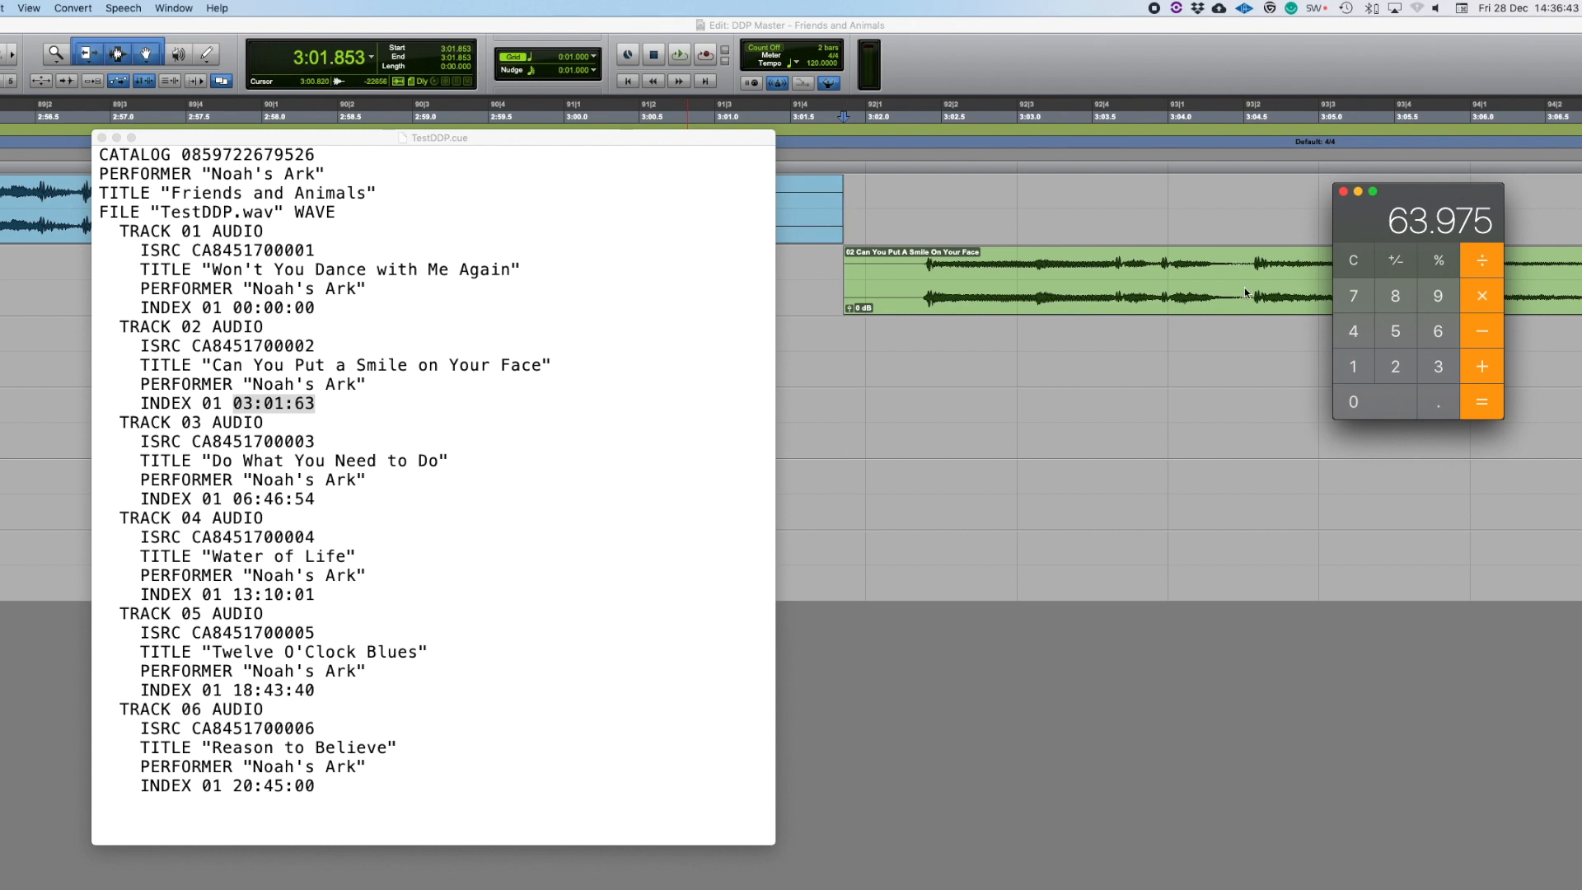
left_click(310, 403)
key("Right")
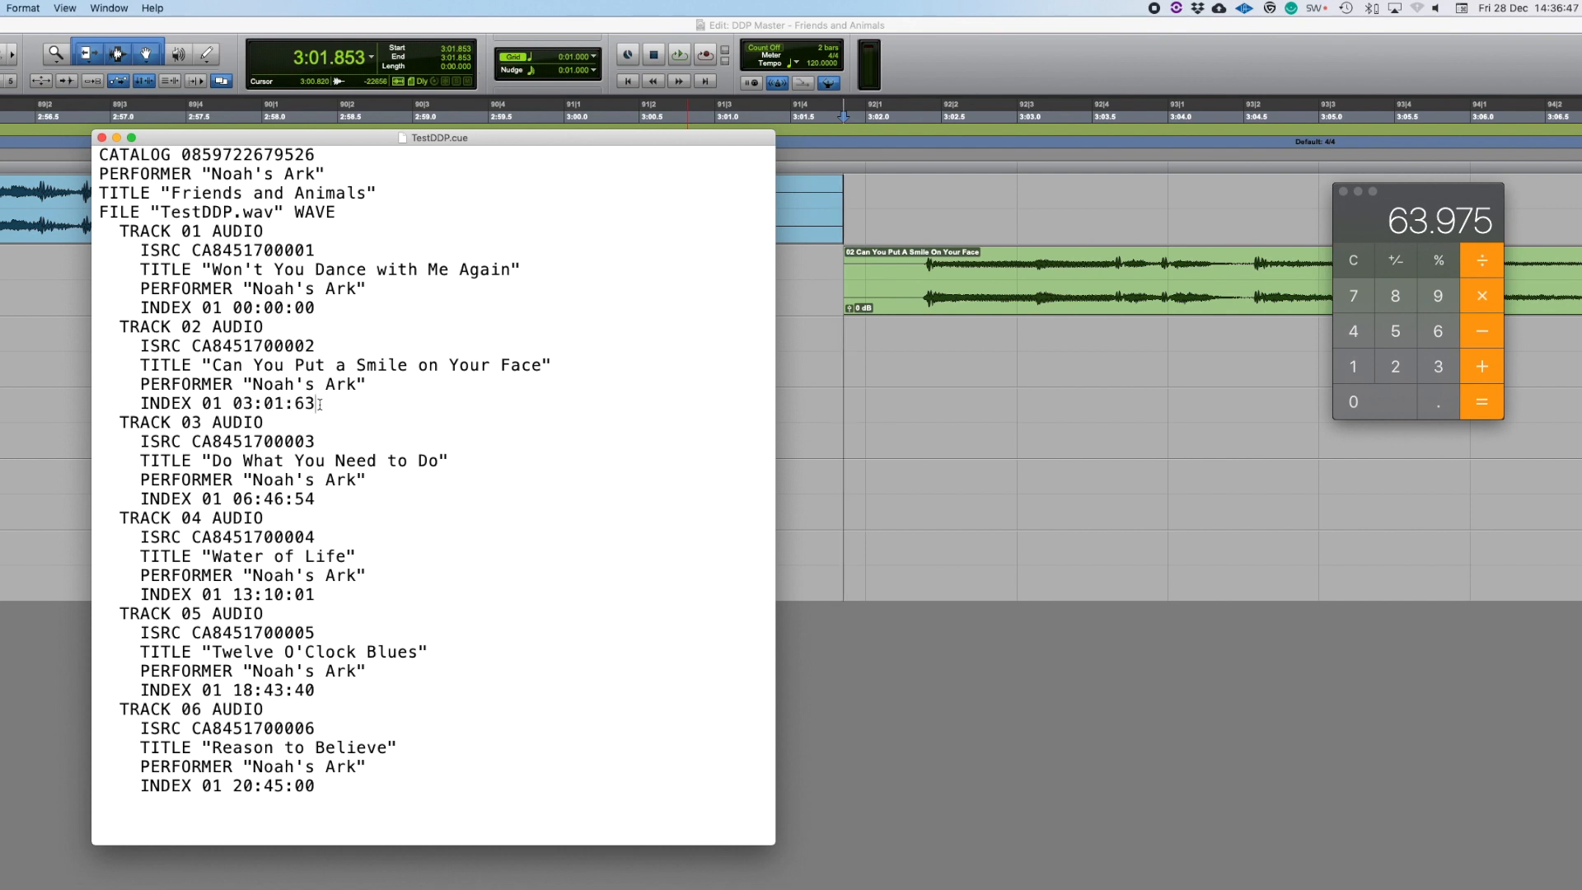
left_click(1435, 225)
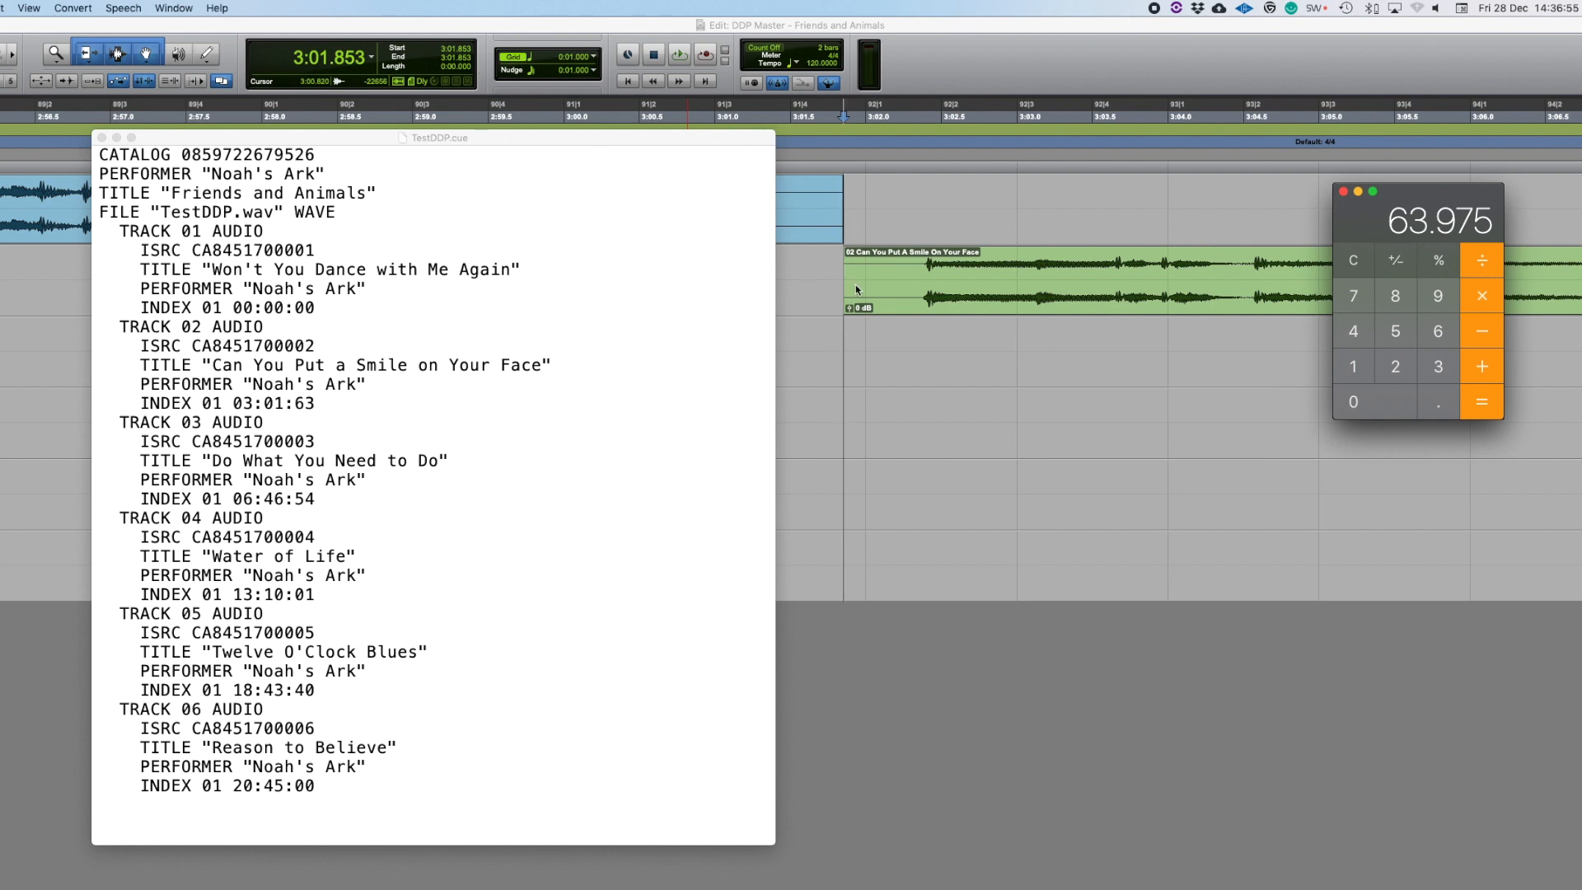
left_click(326, 405)
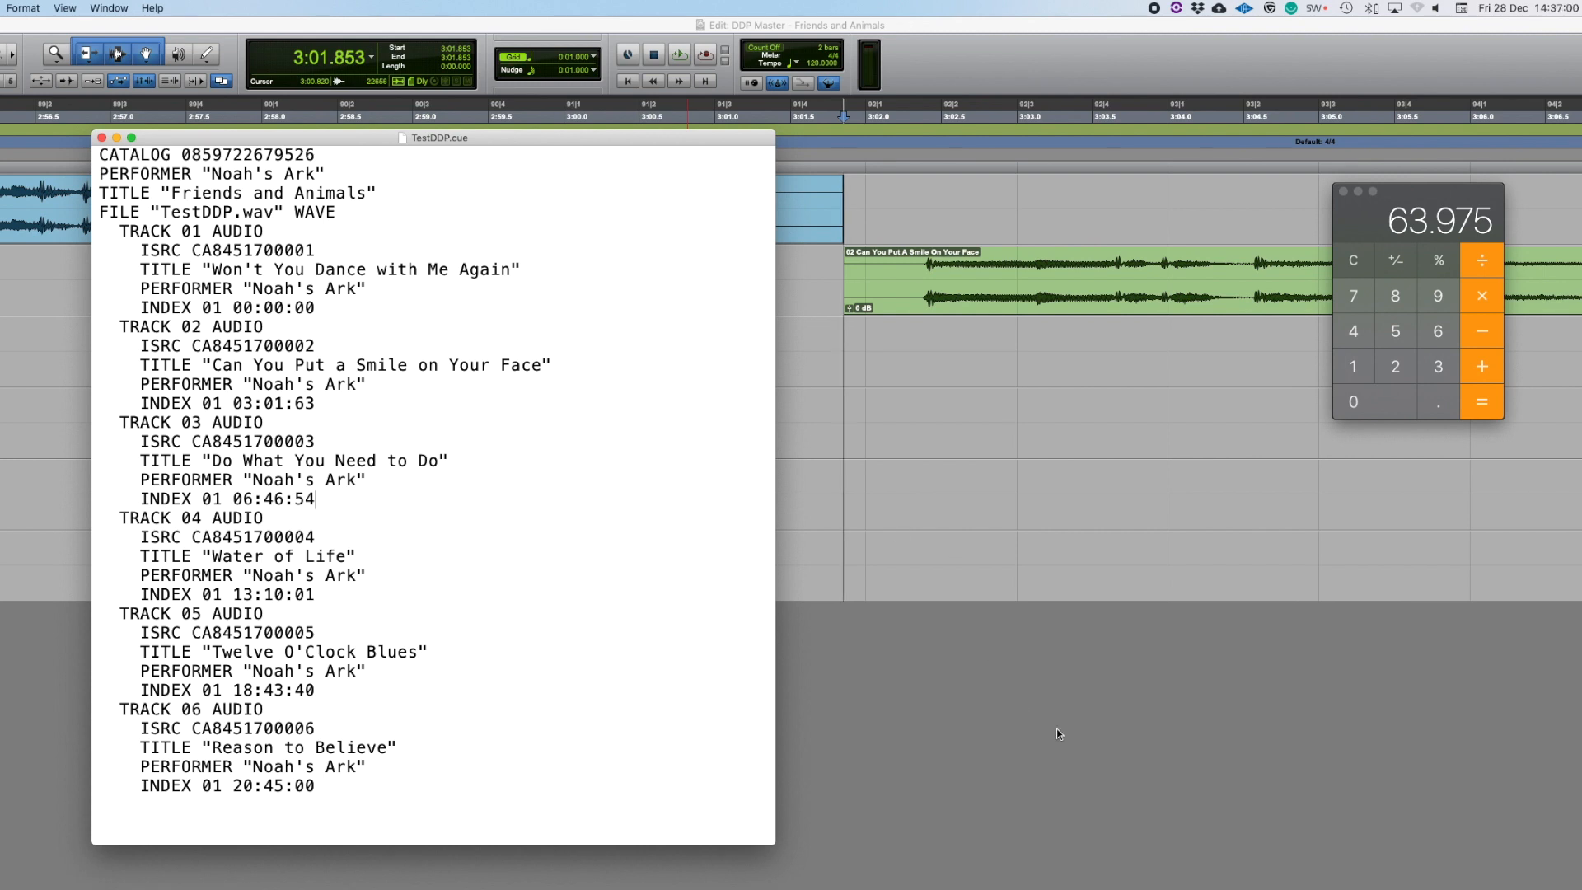
Step: Move the Pro Tools edit cursor to the third song's start, and multiply its .733 milliseconds by 75 in Calculator
left_click(1096, 627)
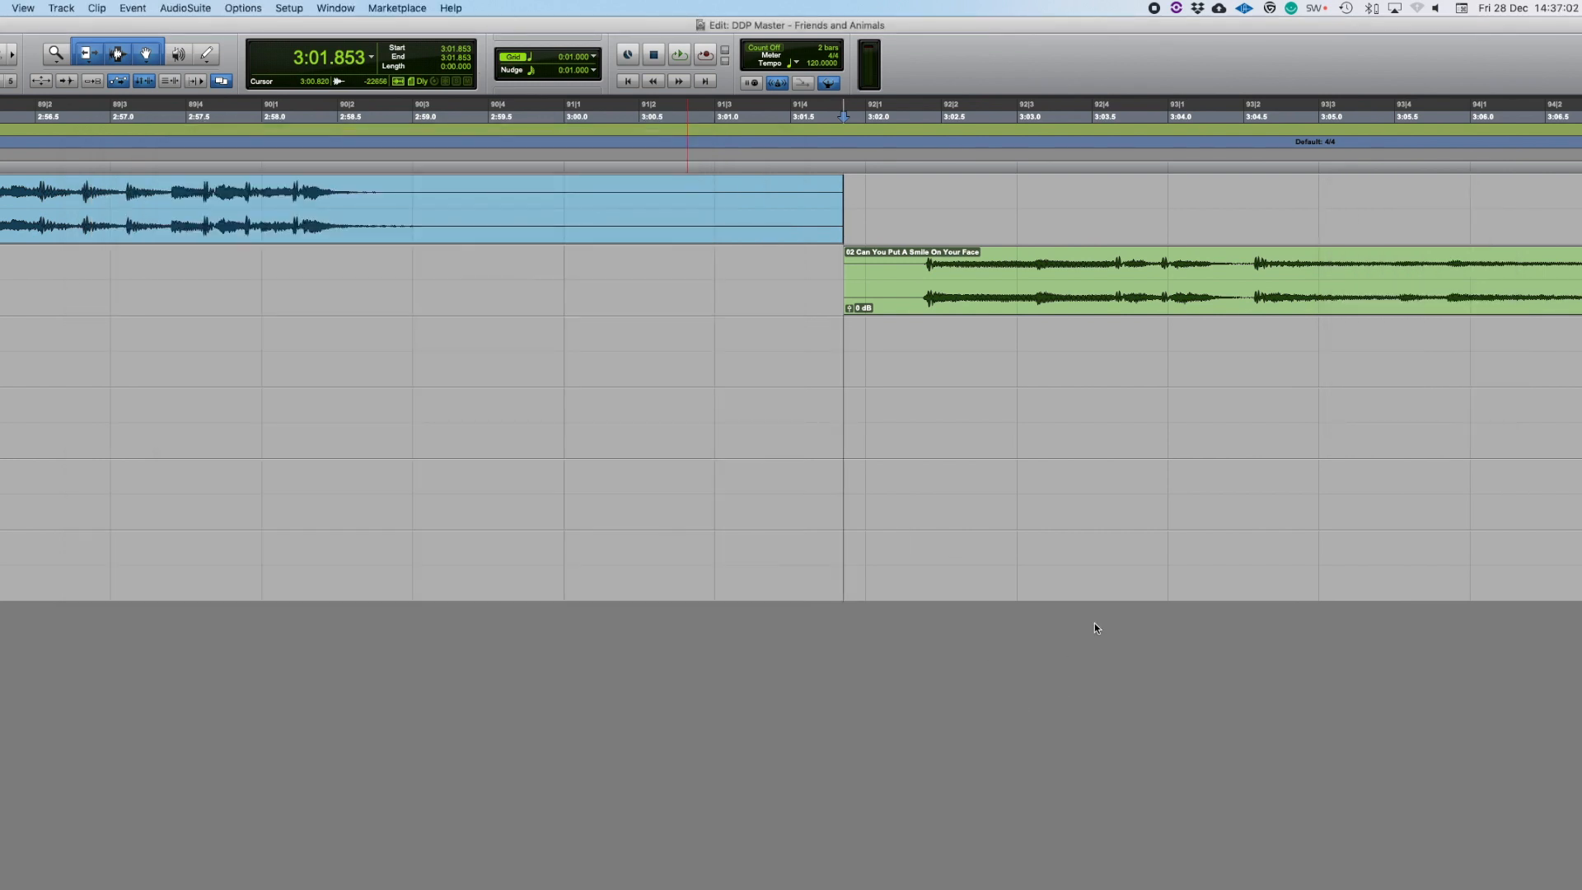
key("Tab")
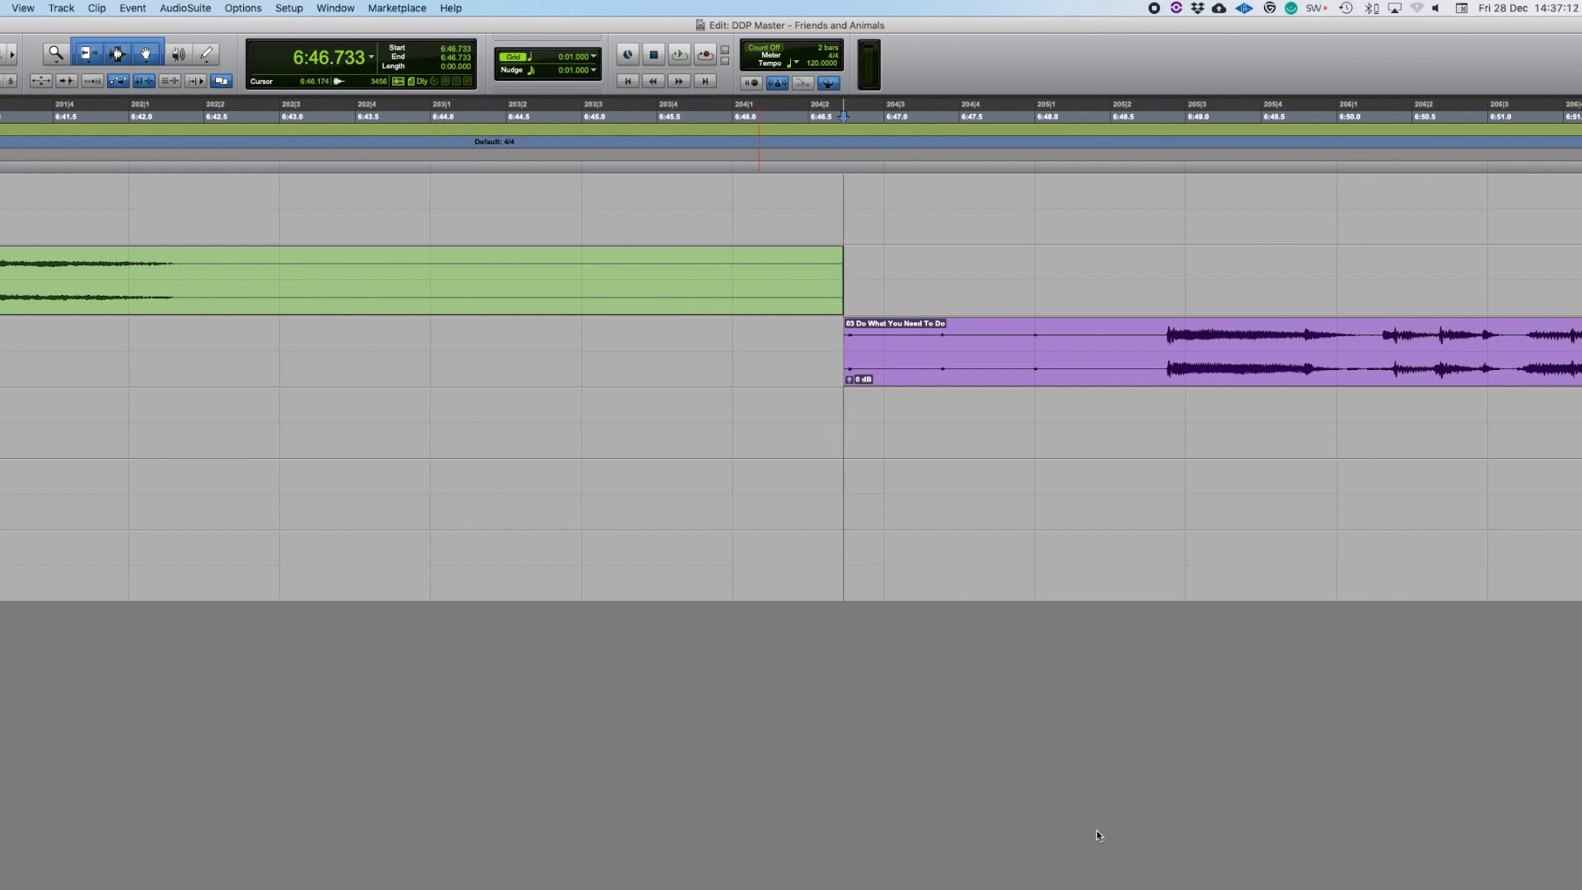
key("super+Tab")
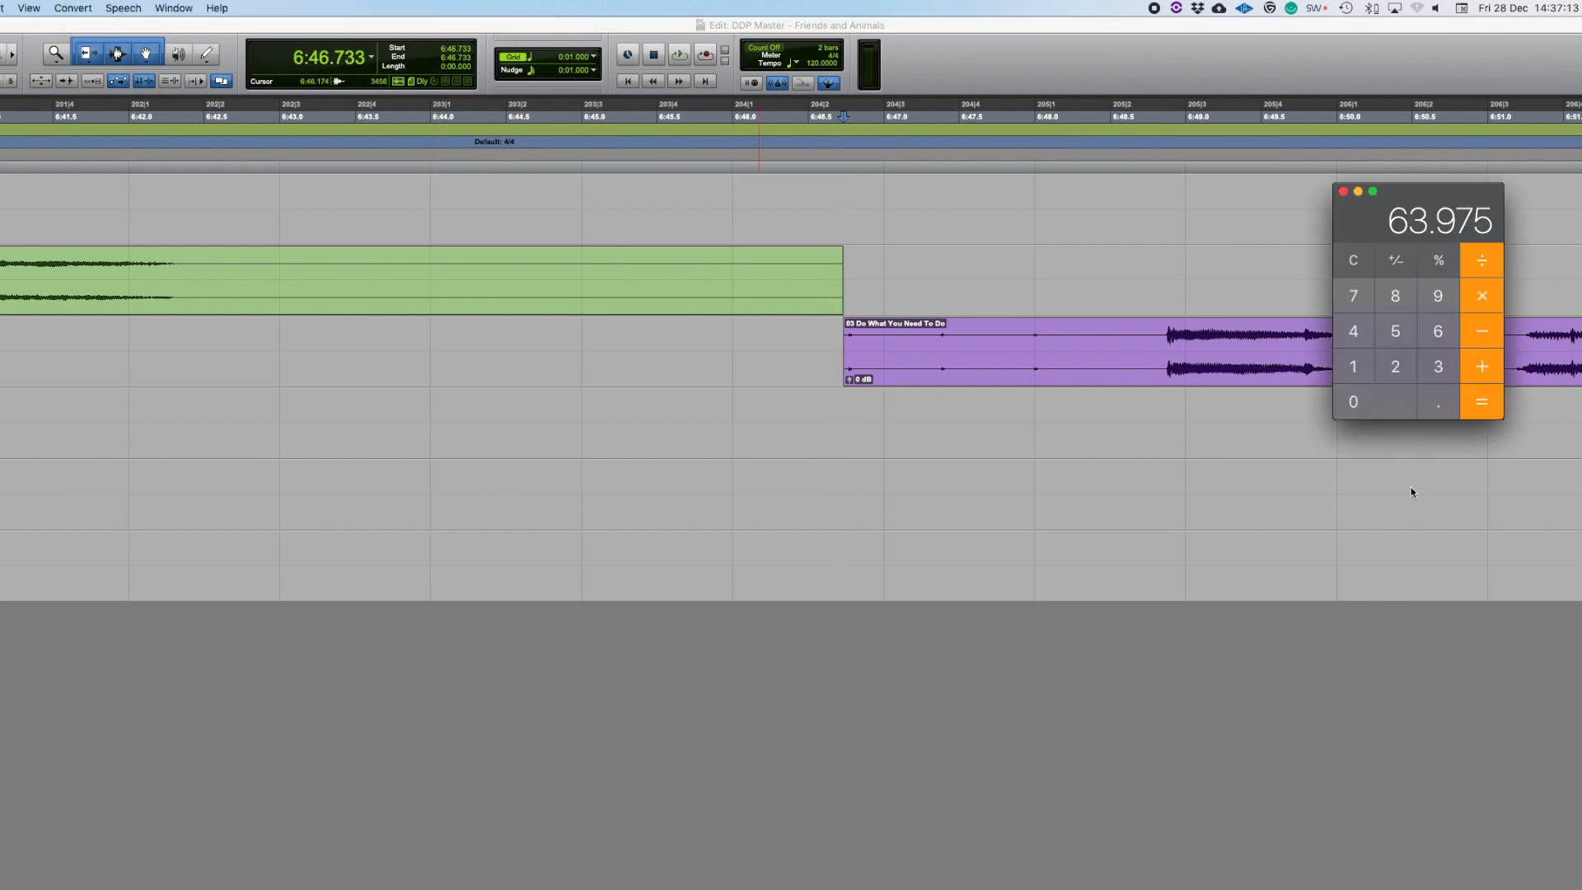
left_click(1354, 258)
left_click(1438, 405)
left_click(1358, 299)
double_click(1449, 371)
left_click(1480, 298)
type("75")
left_click(1480, 403)
Step: Bring the TestDDP folder forward in Finder and examine its cue sheet, WAV file and DDPImage folder
left_click(642, 888)
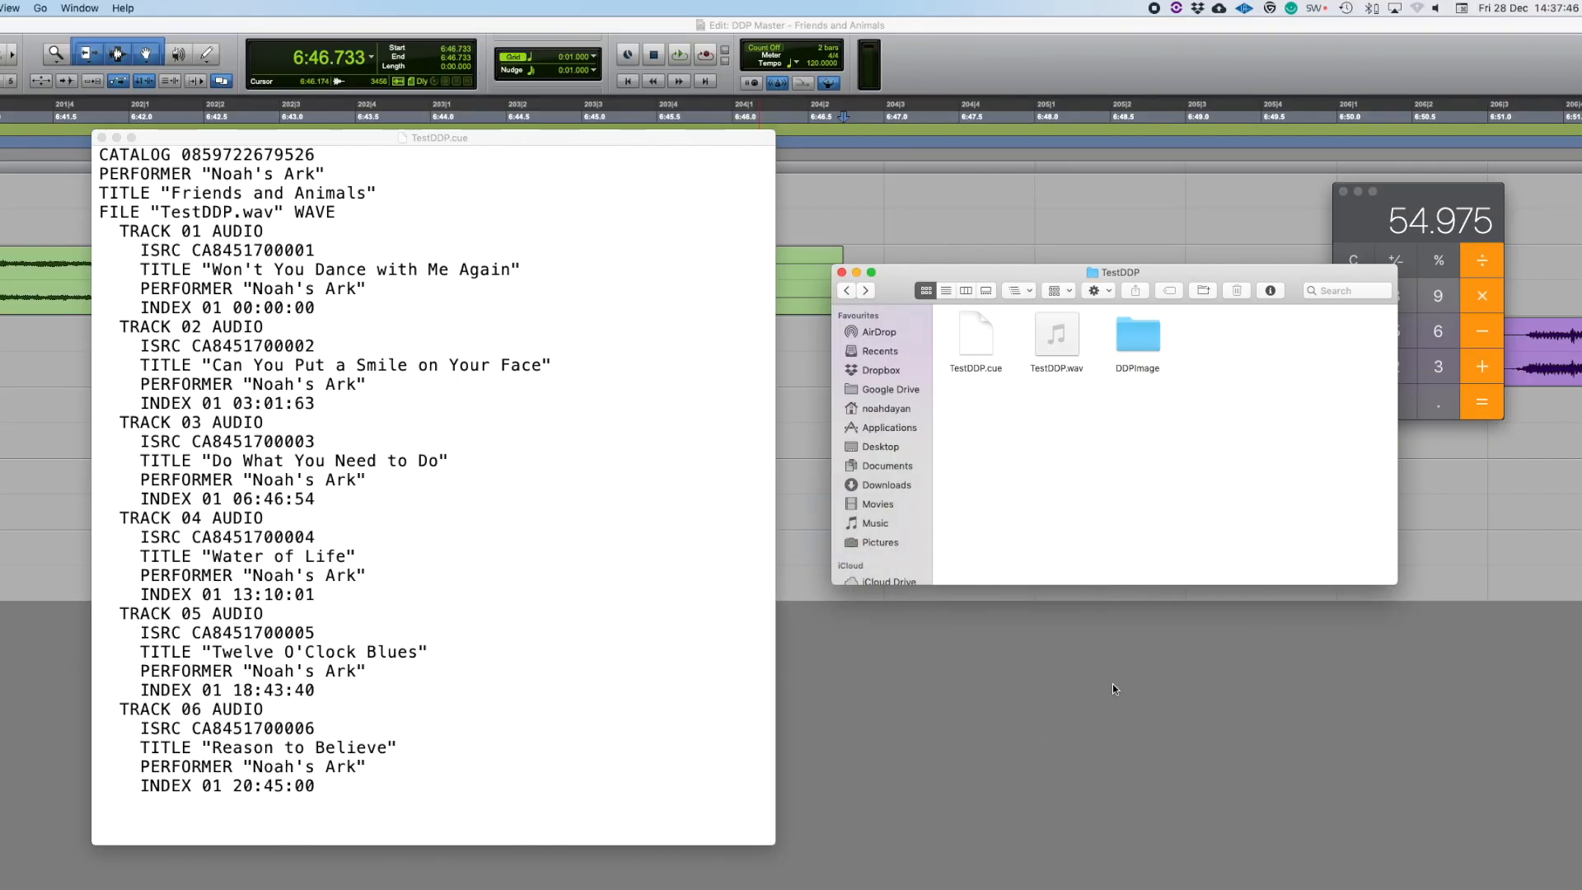
left_click_drag(1212, 275, 1028, 253)
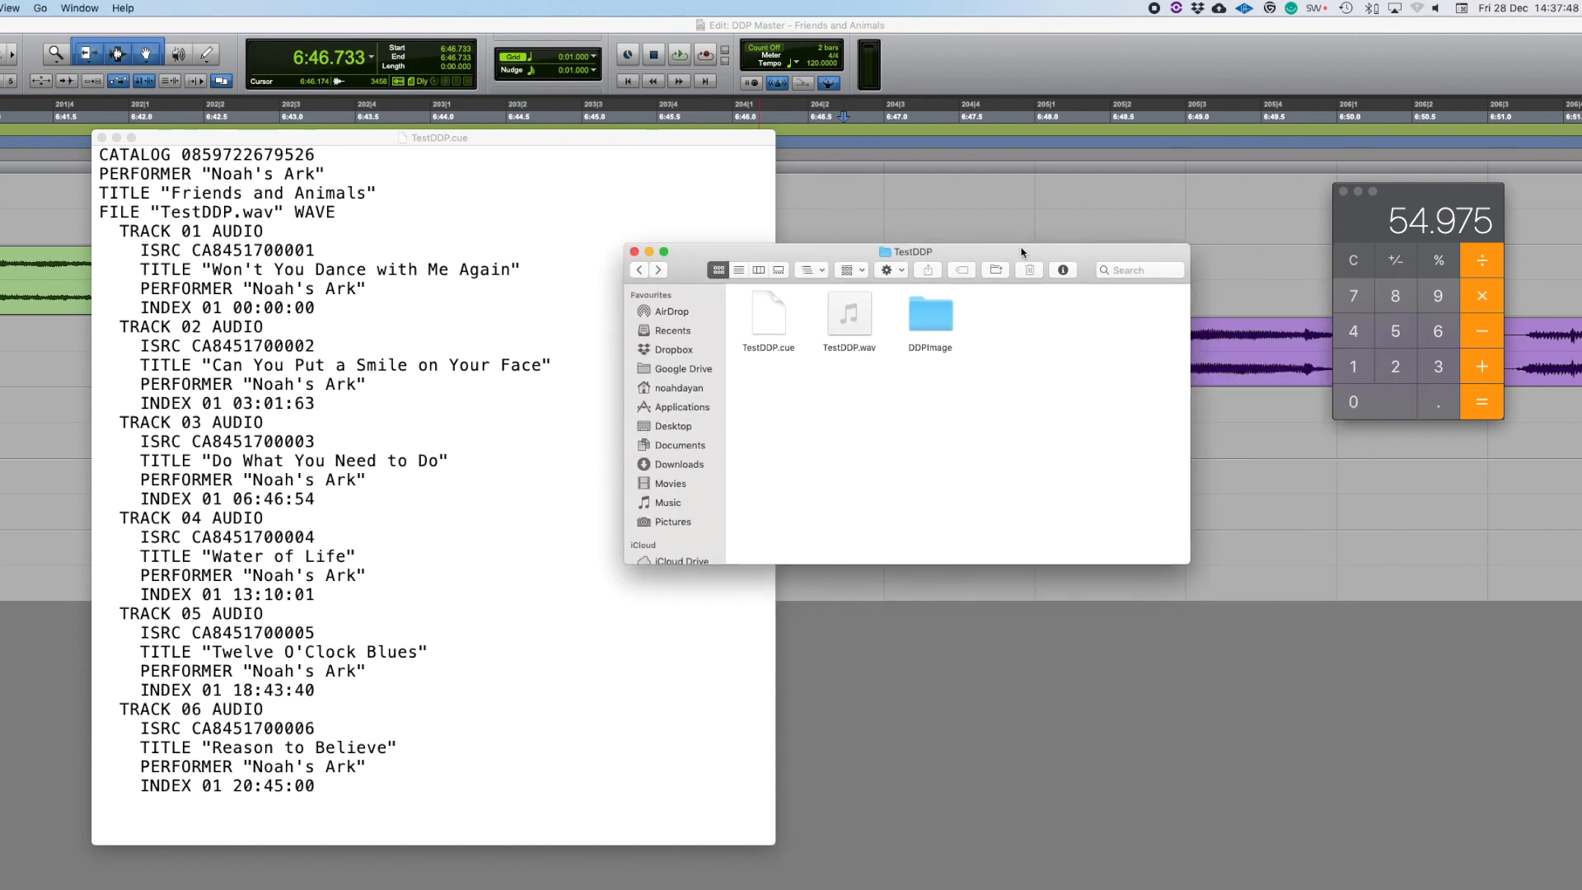
left_click(802, 349)
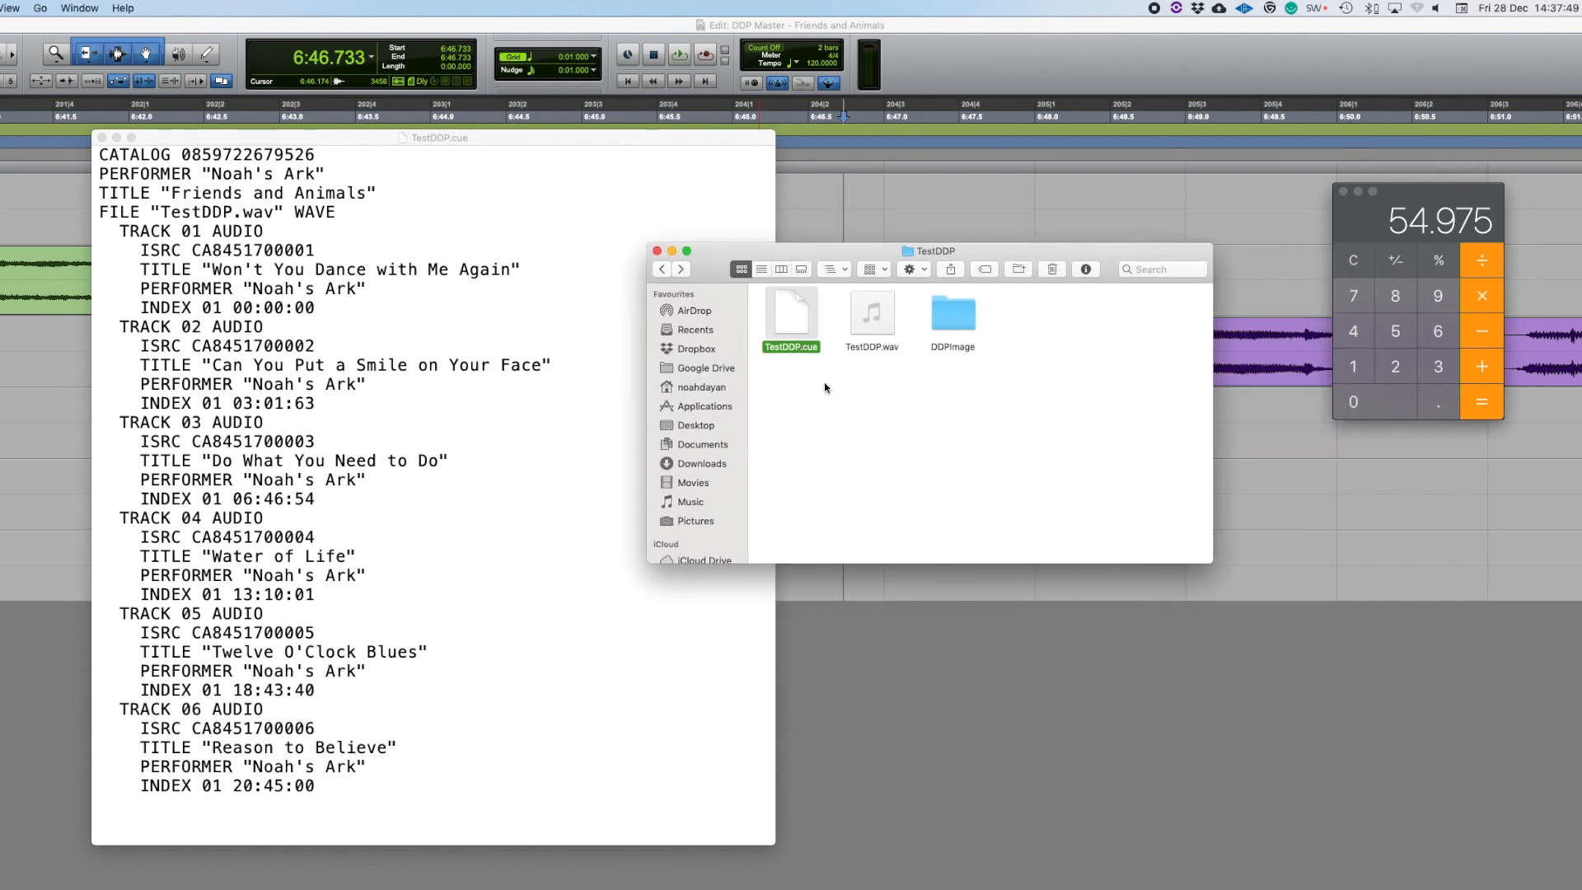
left_click(886, 353)
left_click(955, 439)
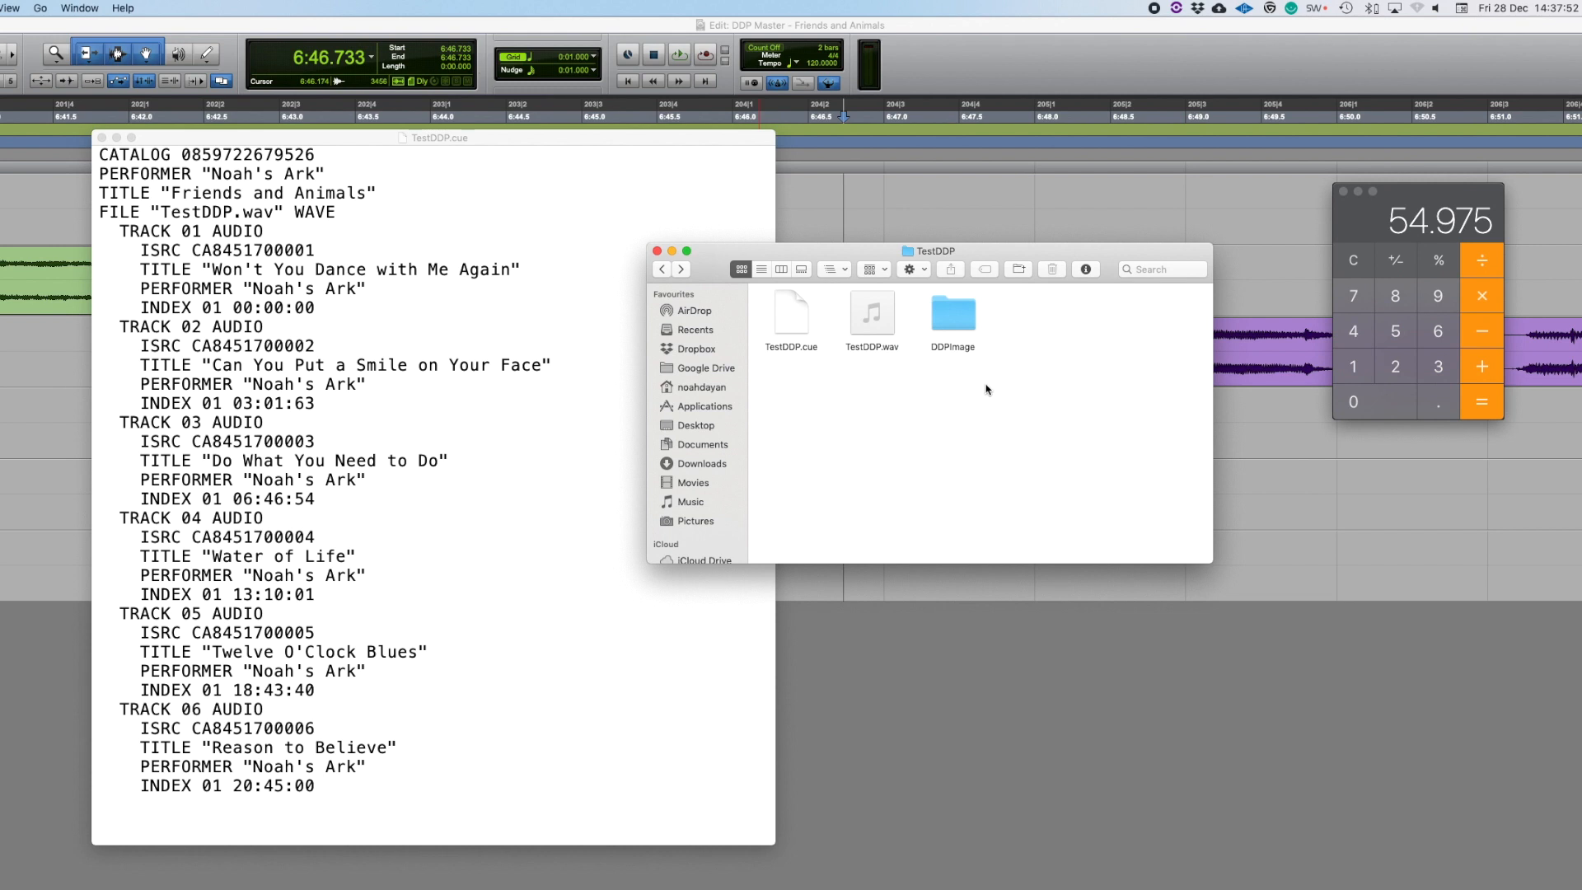
left_click(964, 313)
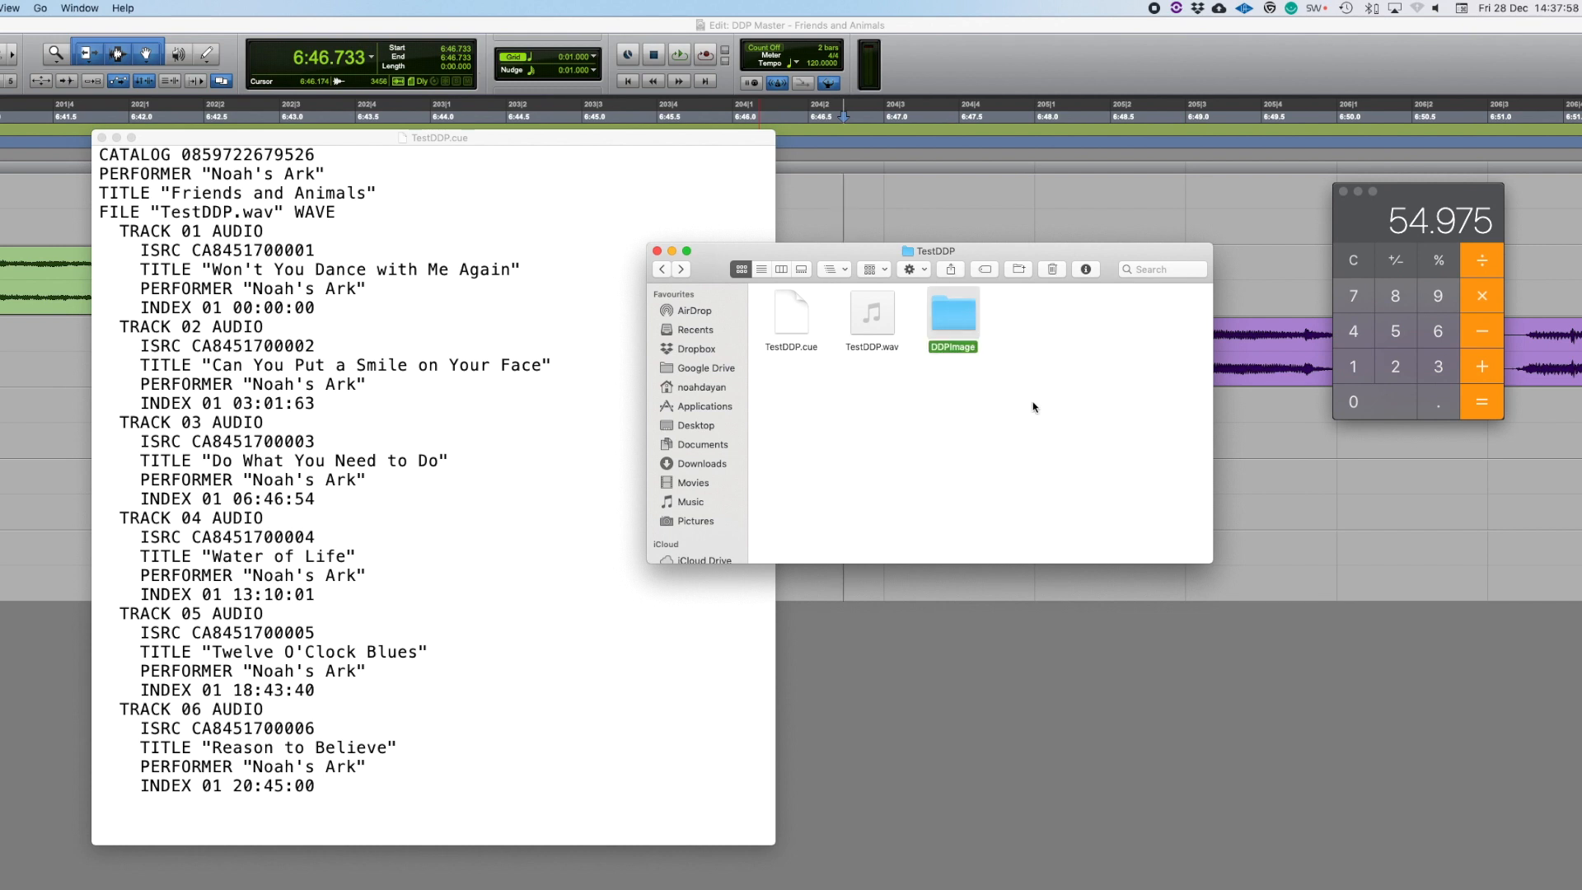
left_click(1036, 427)
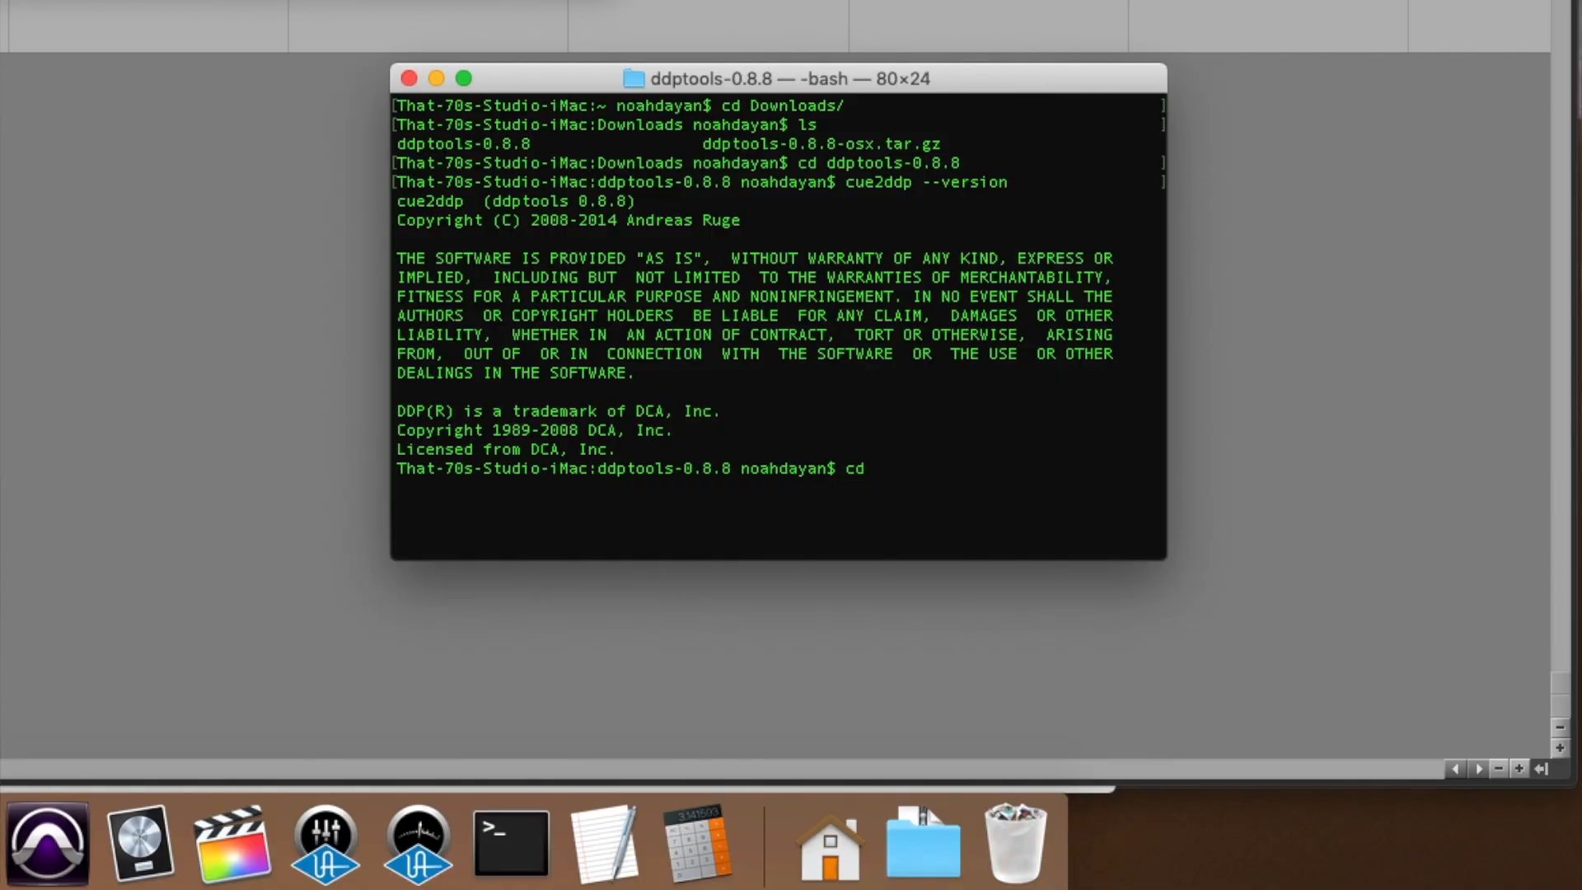
Step: In Terminal, return to the home directory, change to the Desktop directory and list its contents
key("Return")
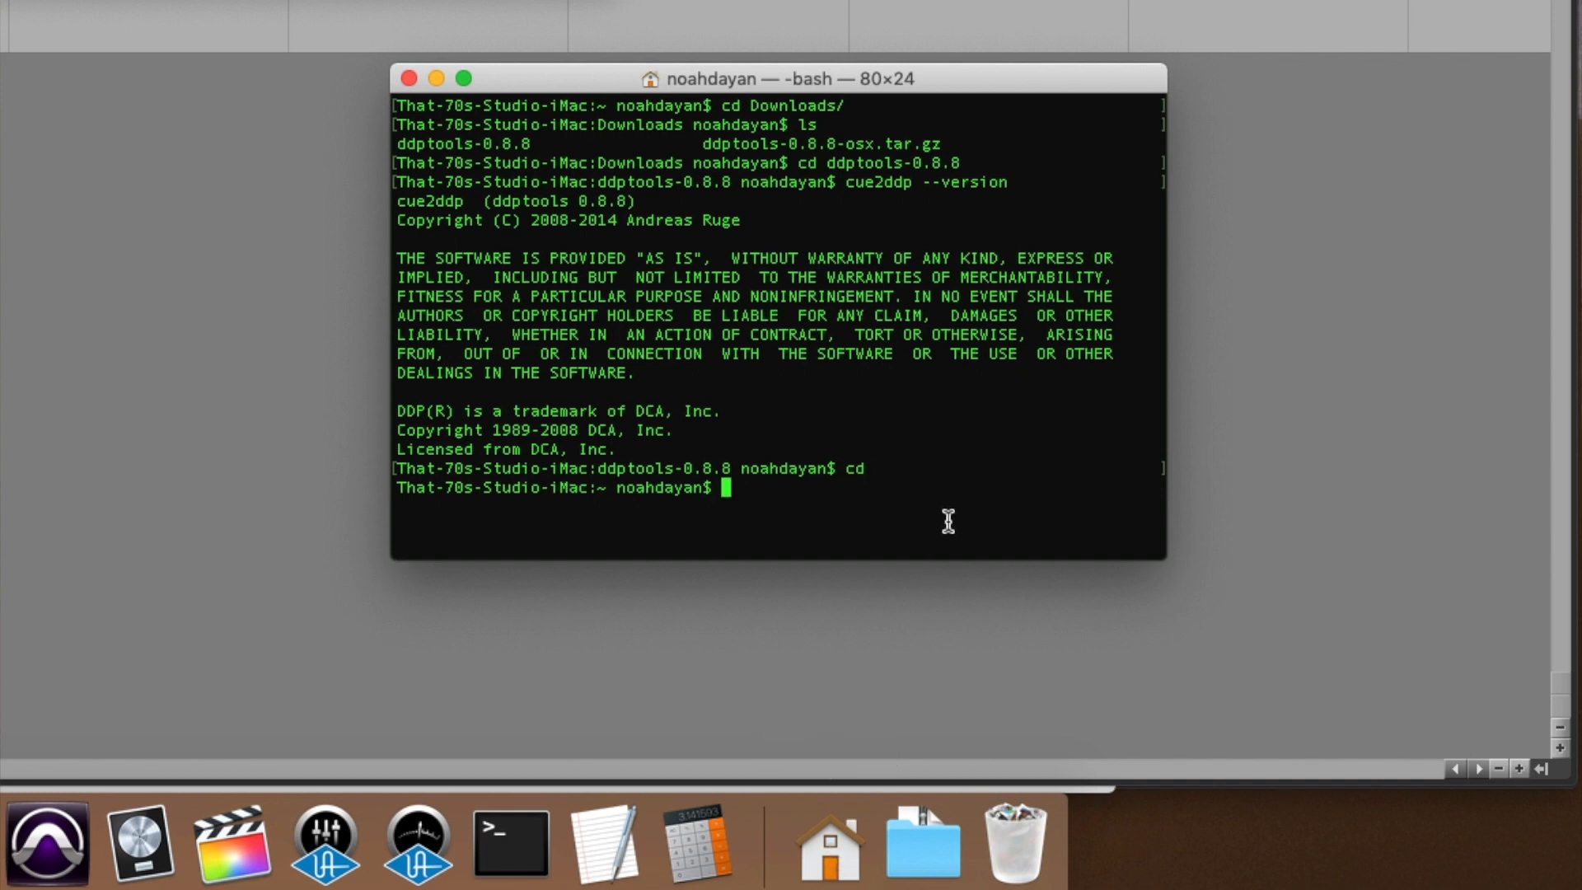
type("cd Desk")
key("Tab")
key("Return")
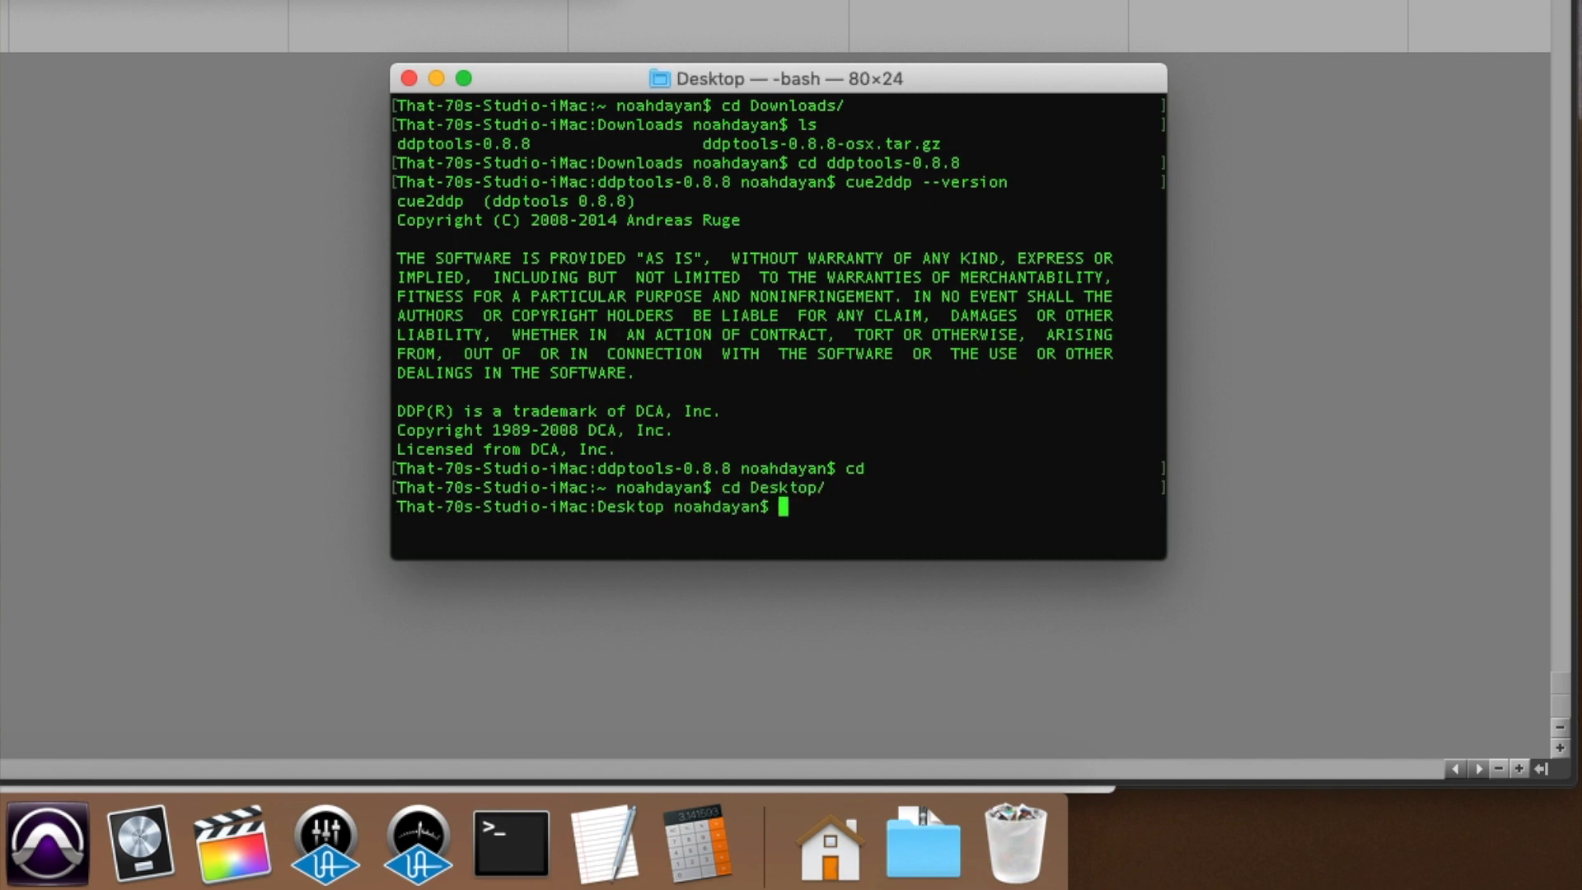
type("ls")
key("Return")
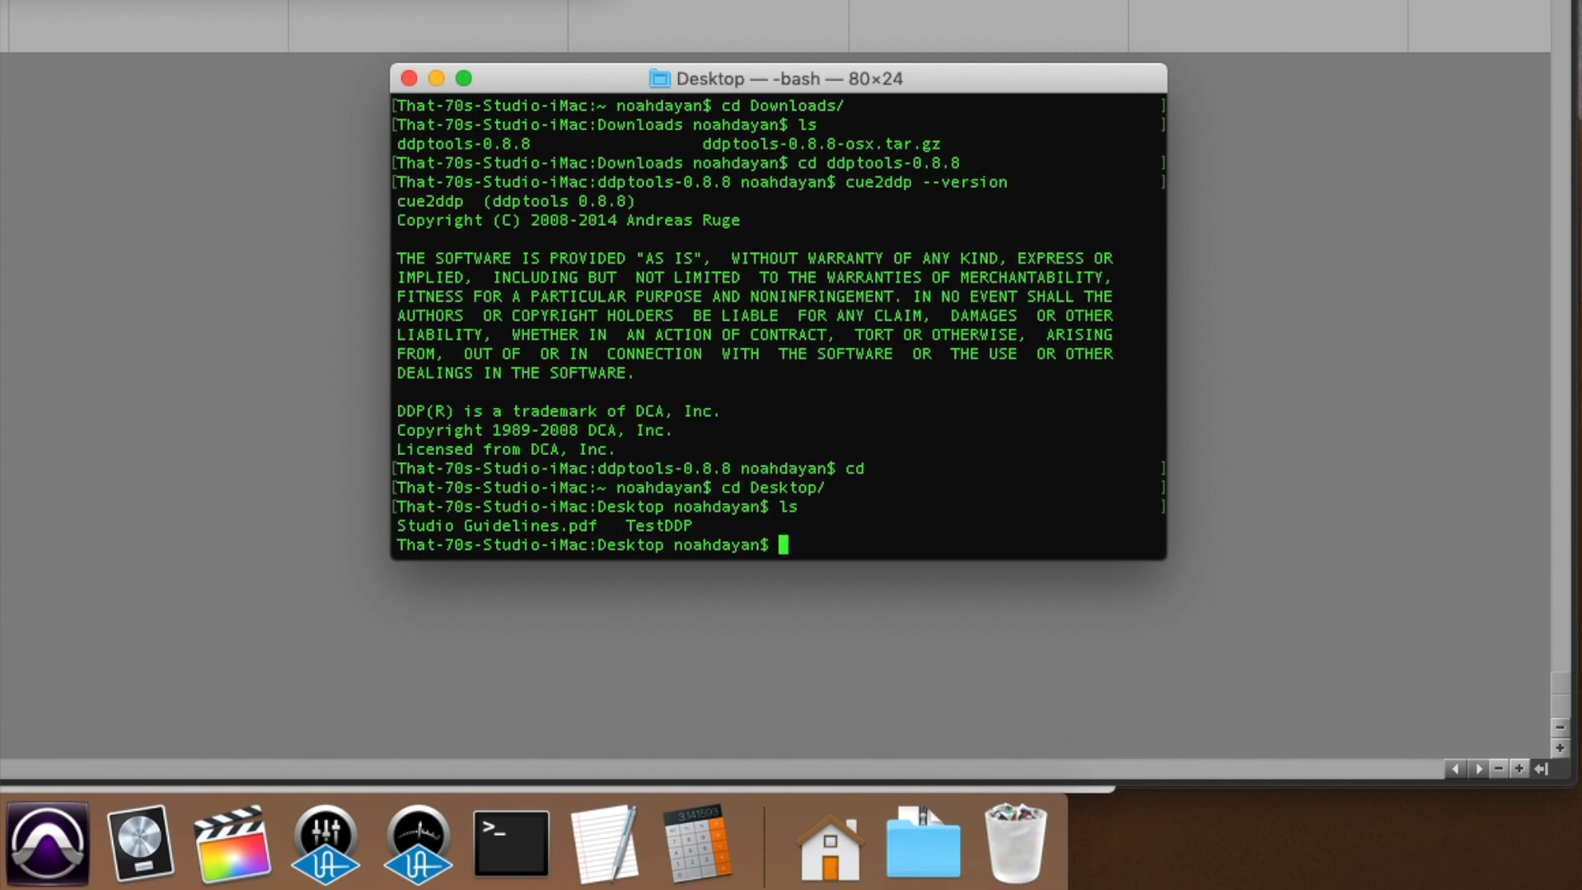
Step: Change to the TestDDP directory and list its files
type("cd Tes")
key("Tab")
key("Return")
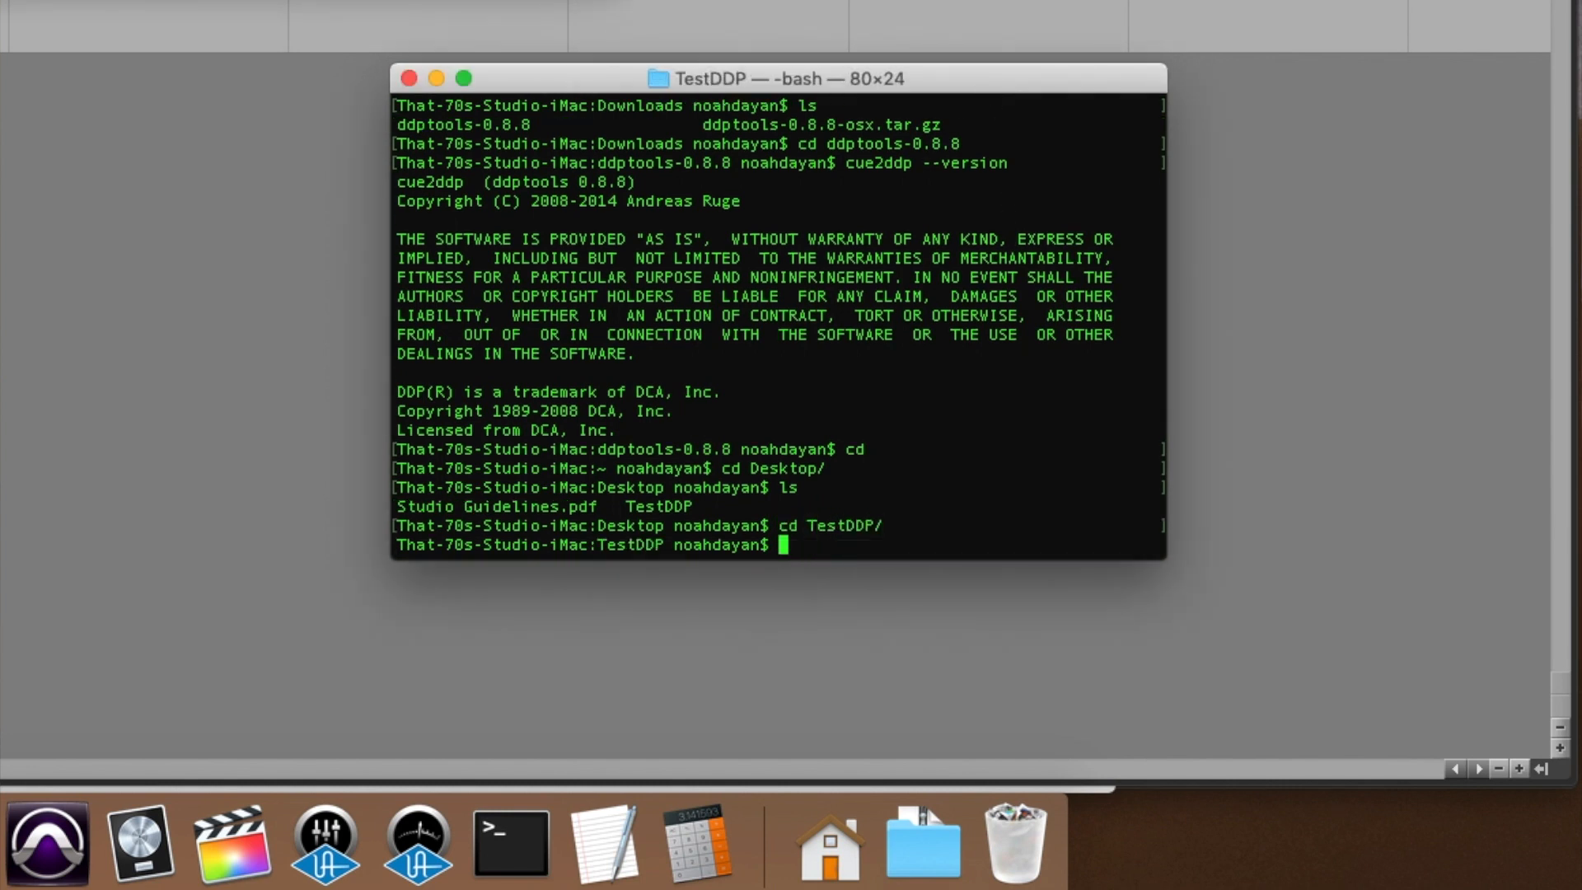
type("ls")
key("Return")
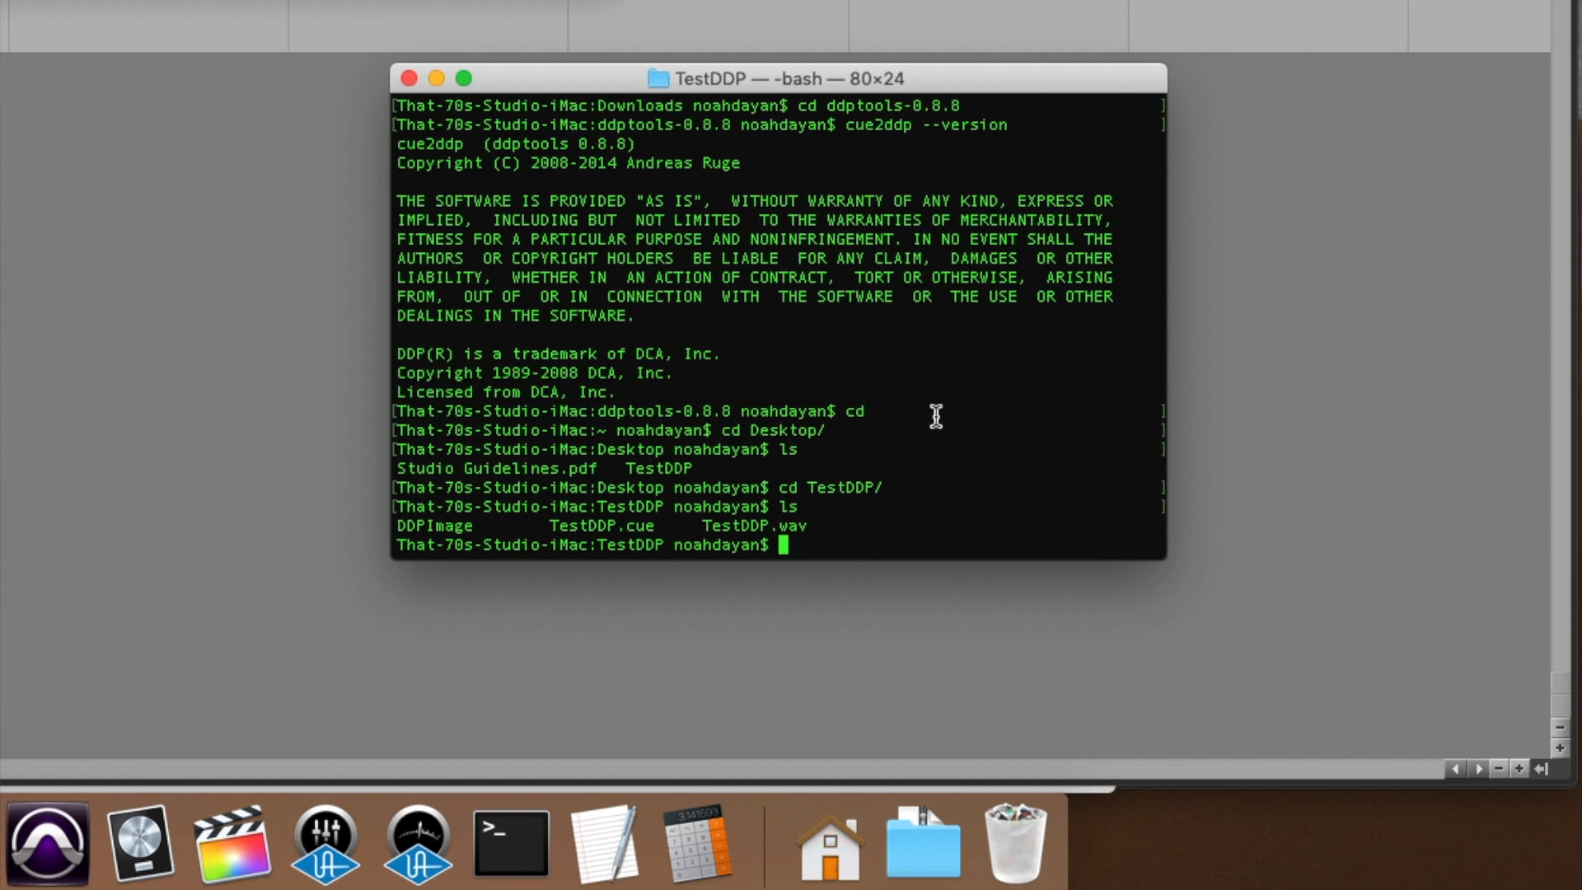
Step: Generate the DDP fileset by running cue2ddp with TestDDP.cue as the source and DDPImage/ as the output folder
type("cue2")
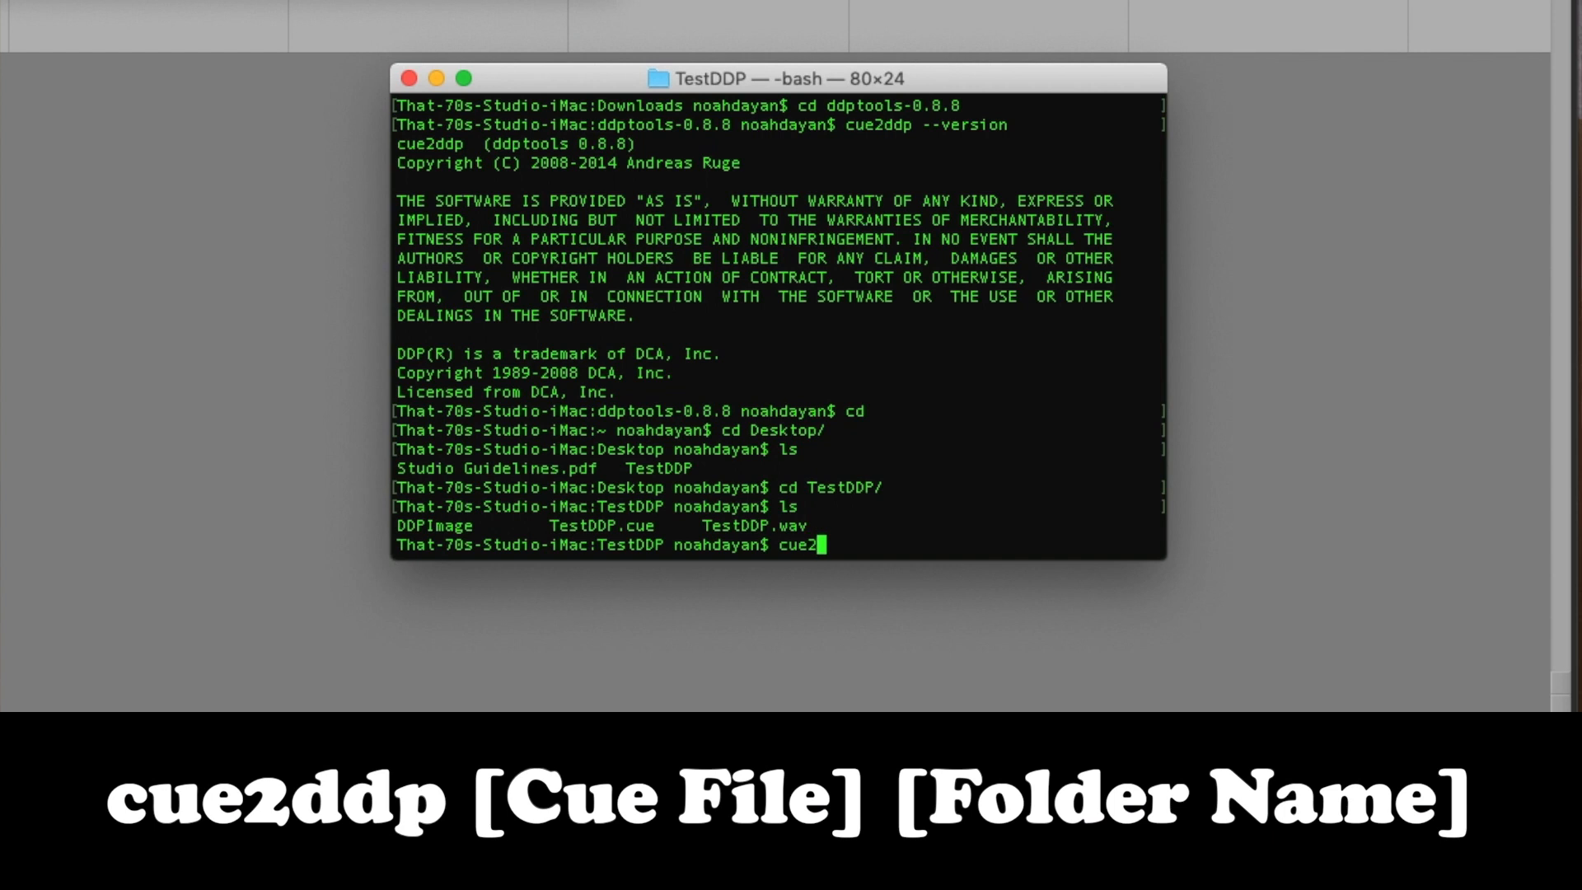
type("ddp")
type("Test")
key("Tab")
type("cue")
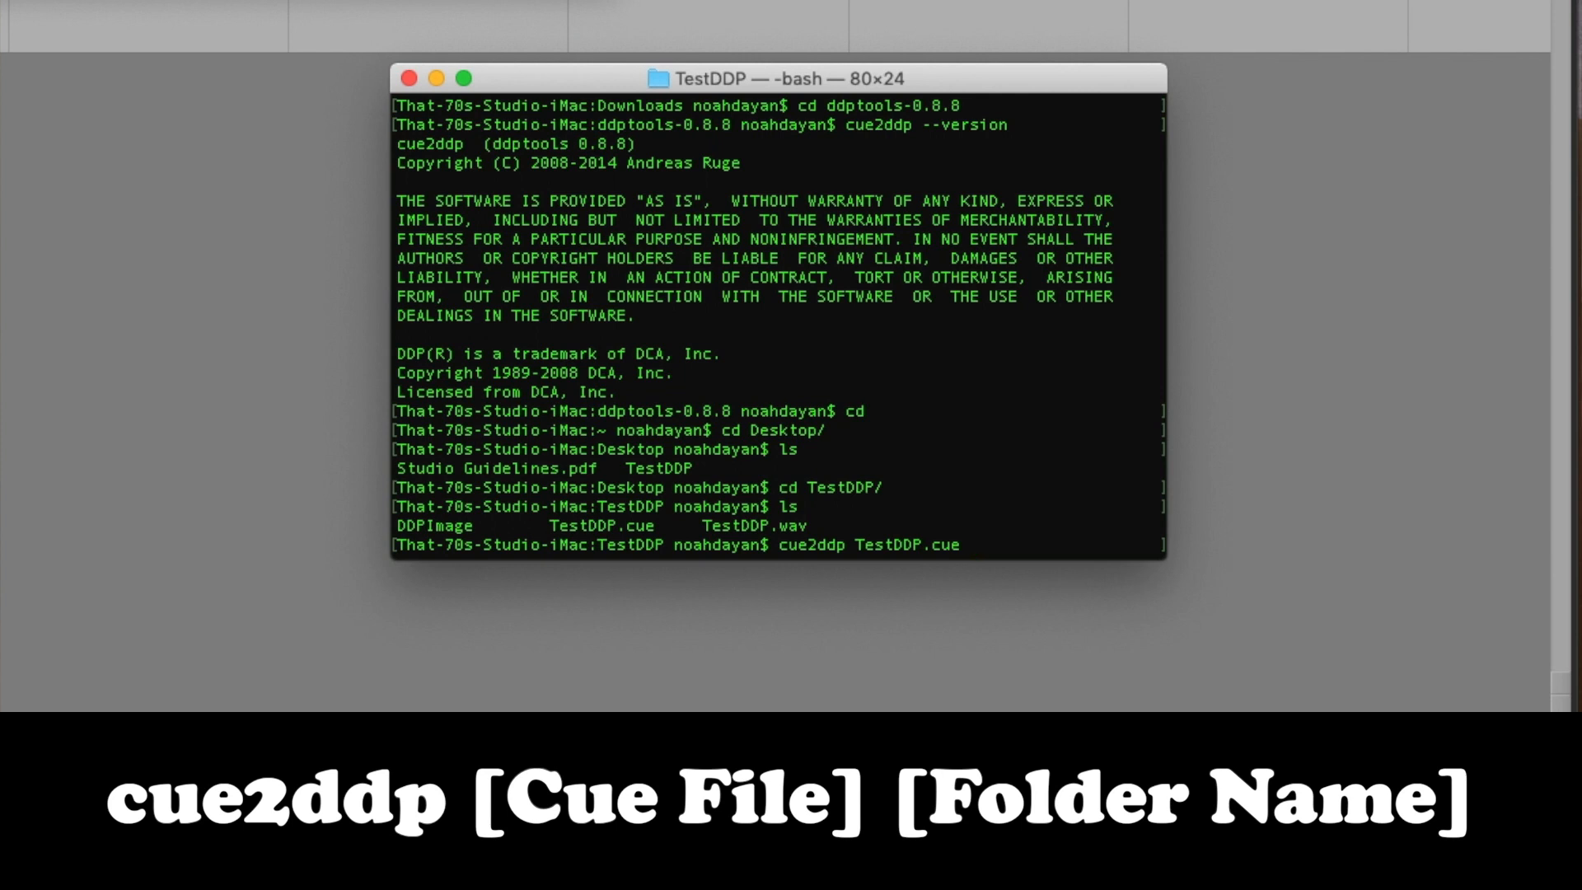
type("DD")
key("Tab")
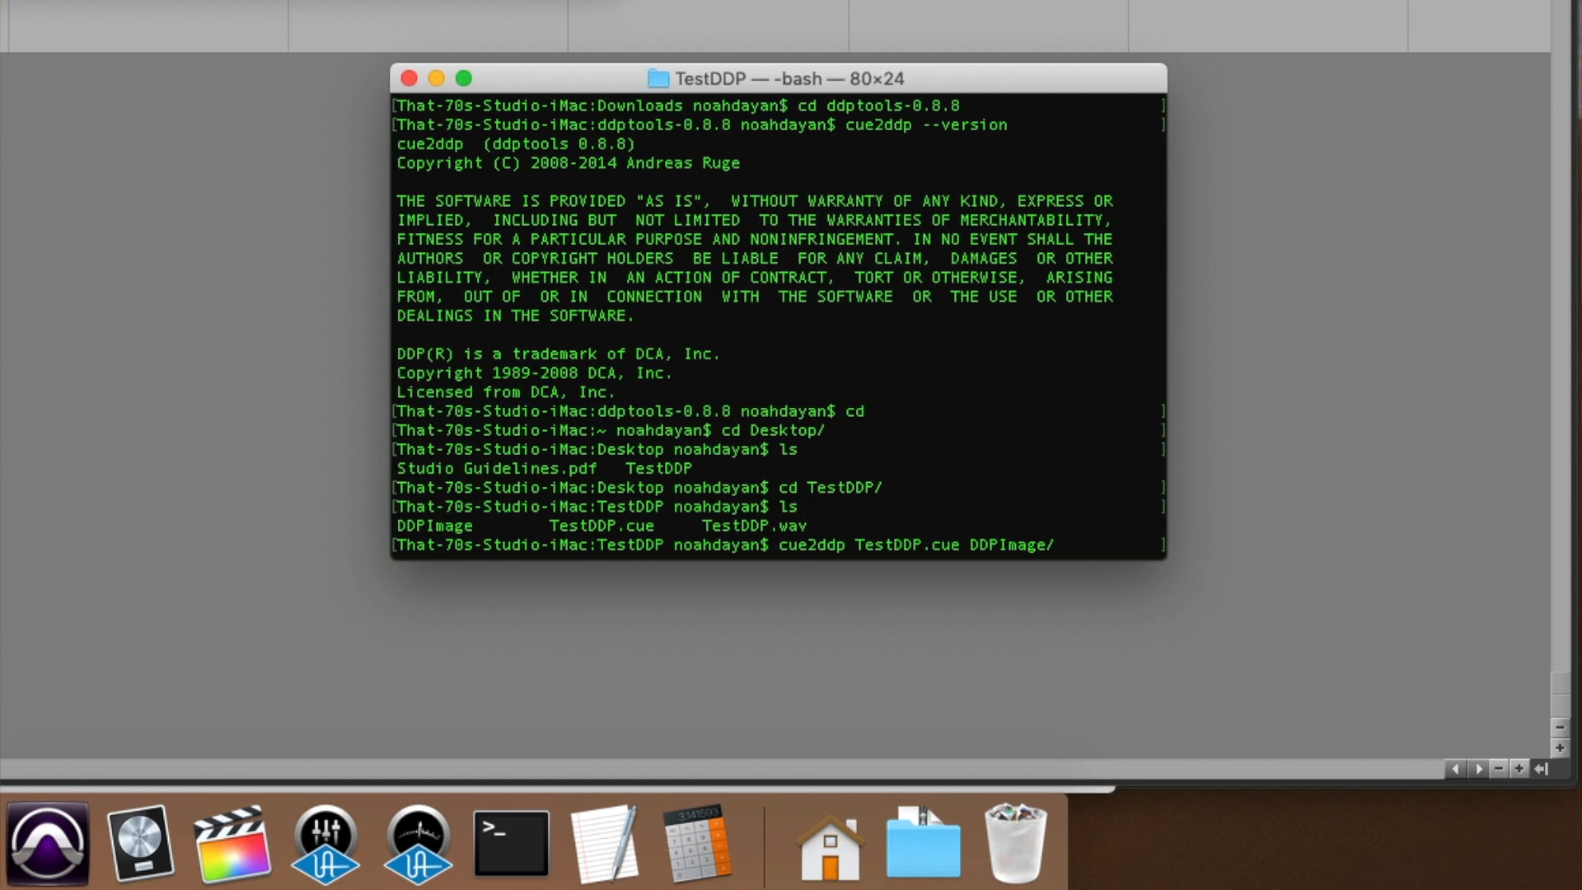
key("Return")
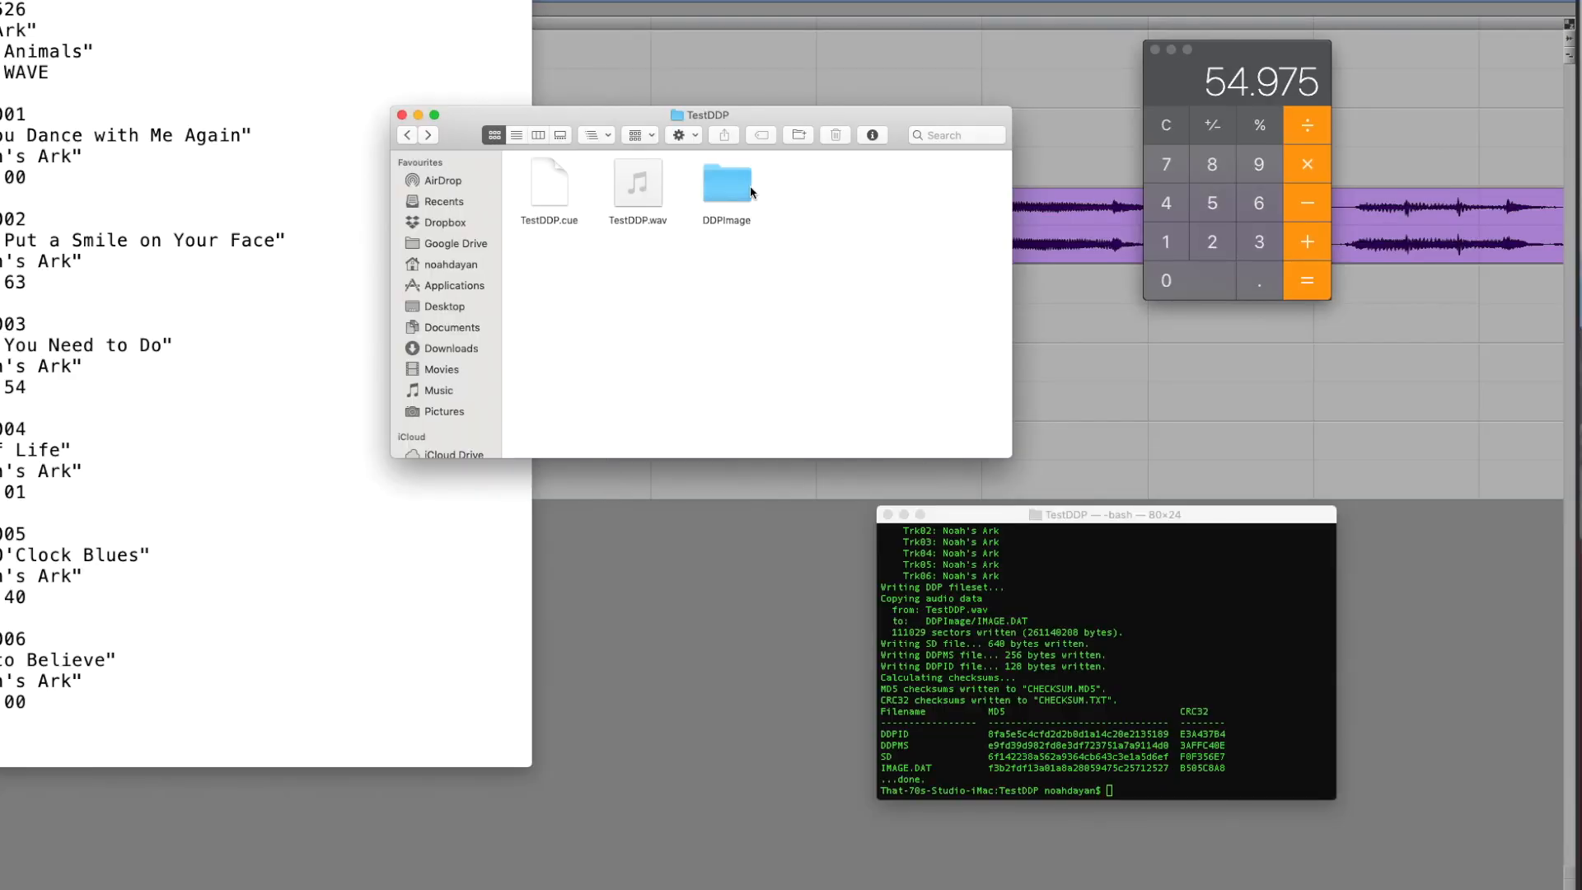
Step: Open the DDPImage folder in Finder and examine the checksum, DDPID, DDPMS, IMAGE.DAT and SD files
double_click(729, 185)
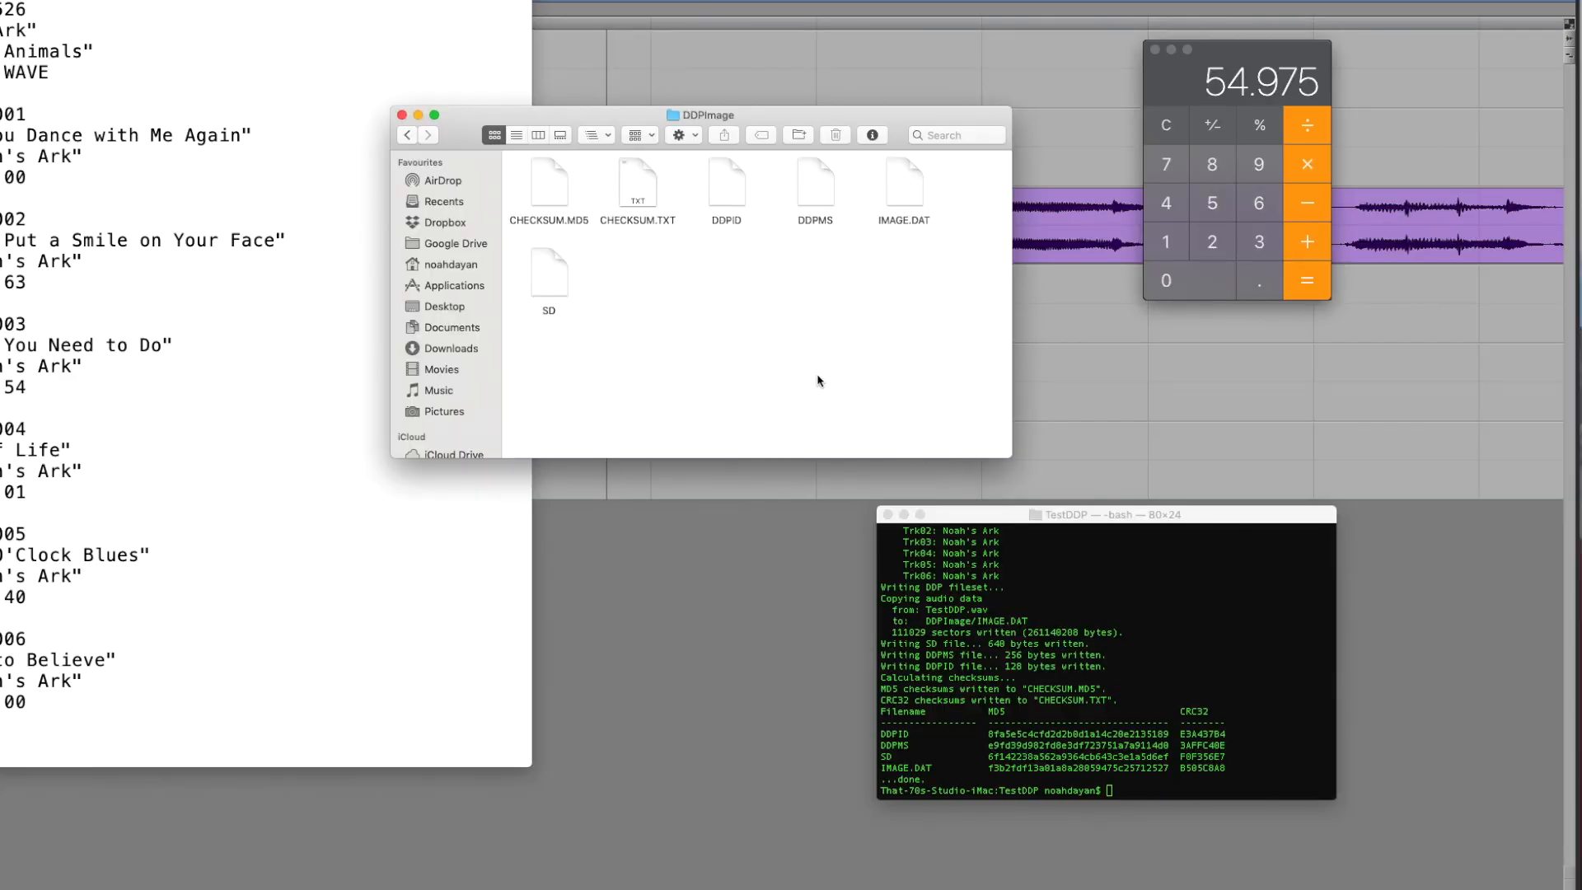
left_click(553, 181)
left_click(642, 183, "shift")
left_click(781, 322)
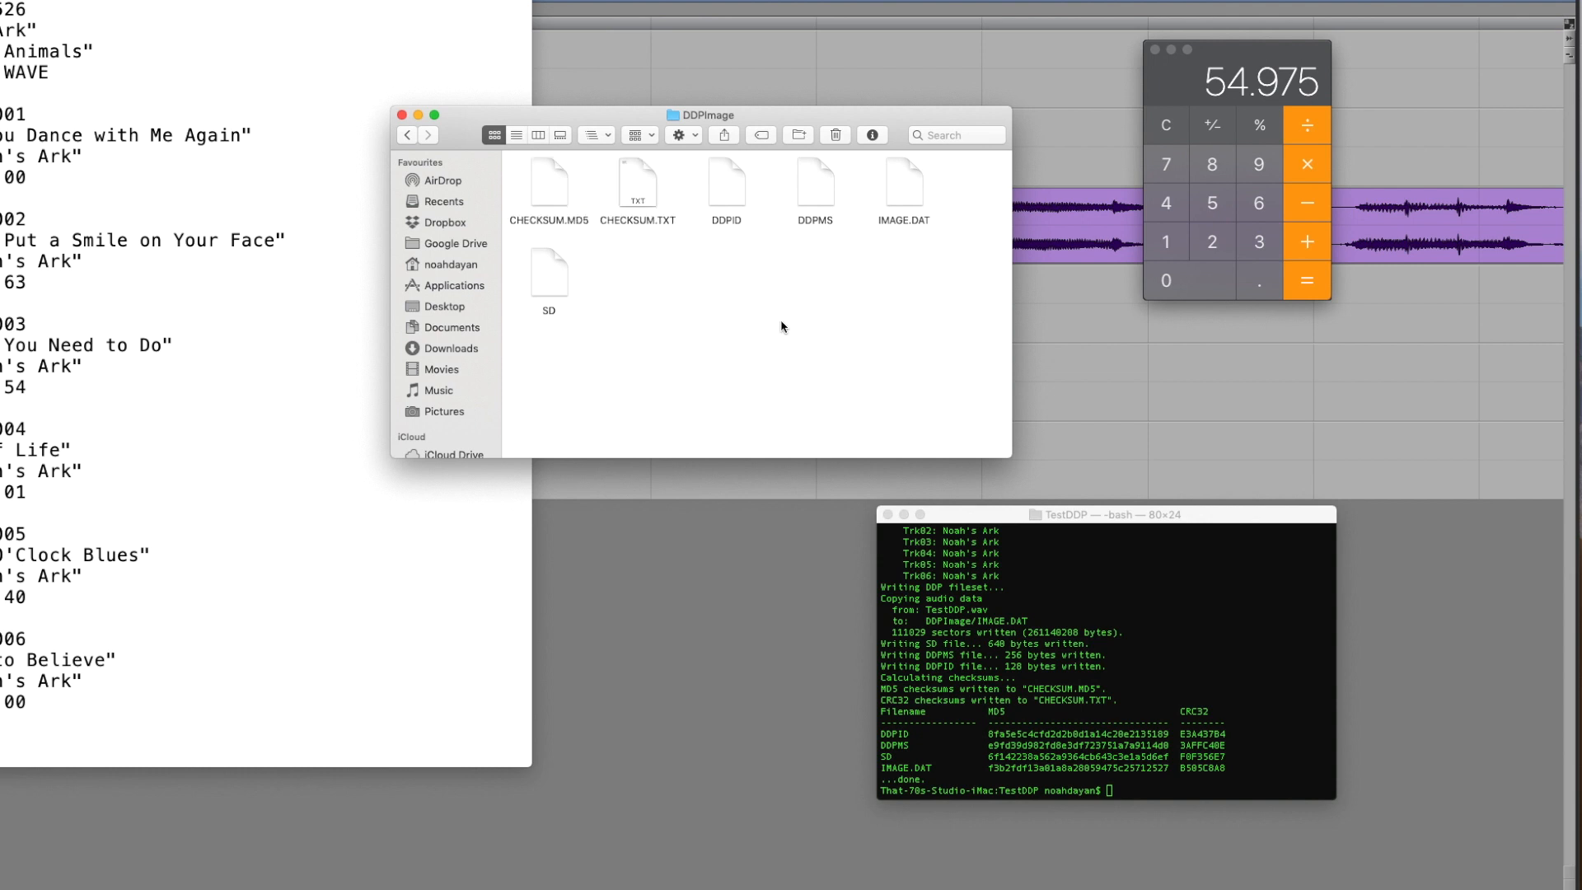
left_click(739, 187)
left_click(828, 183)
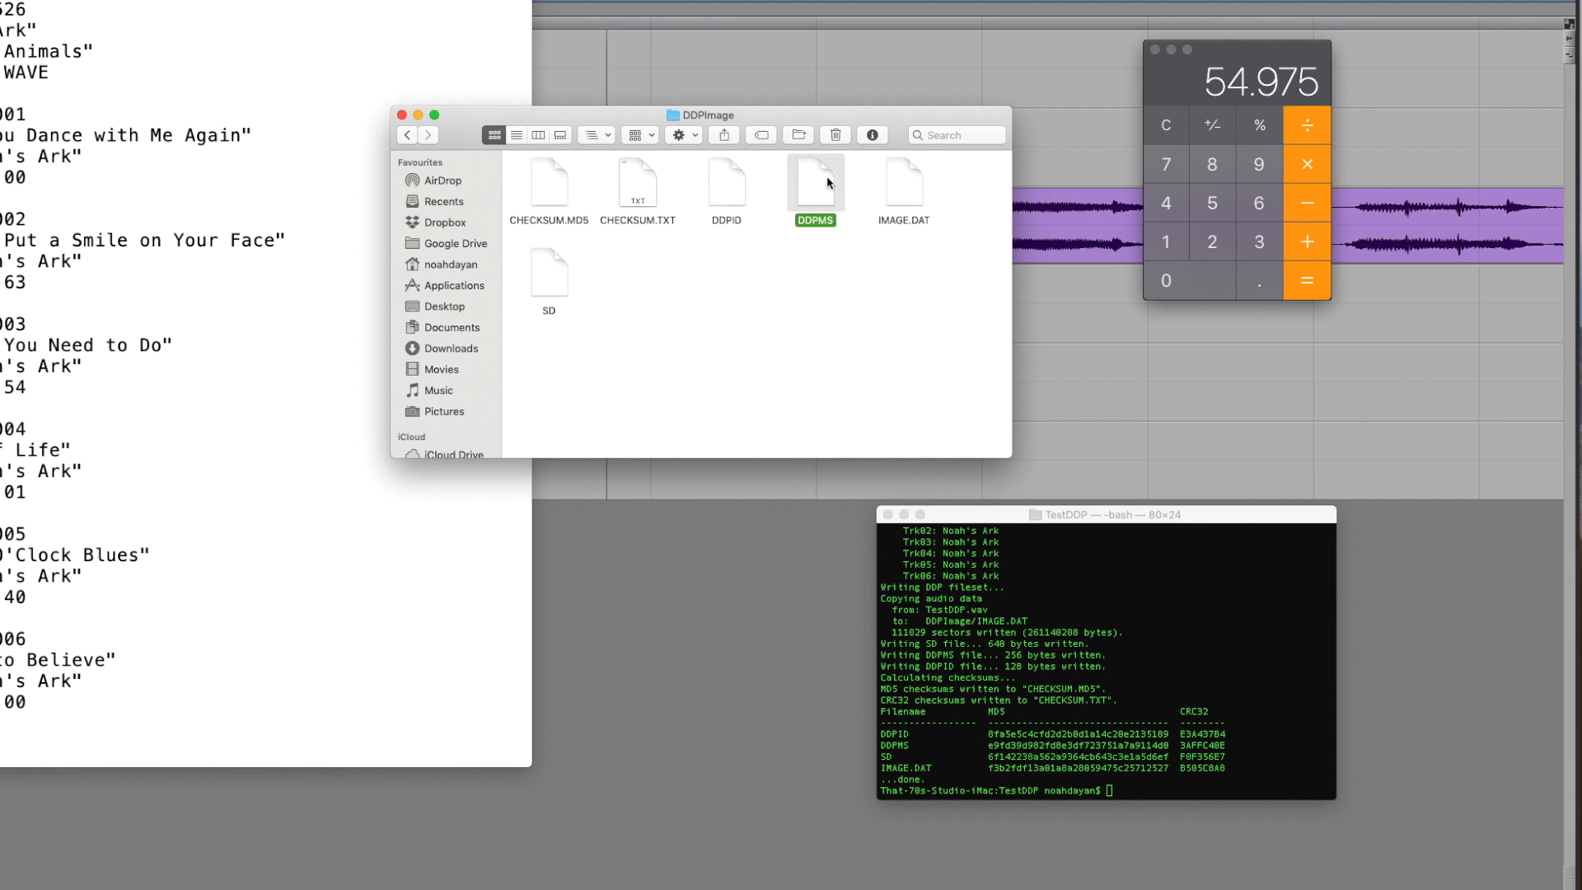
left_click(904, 188)
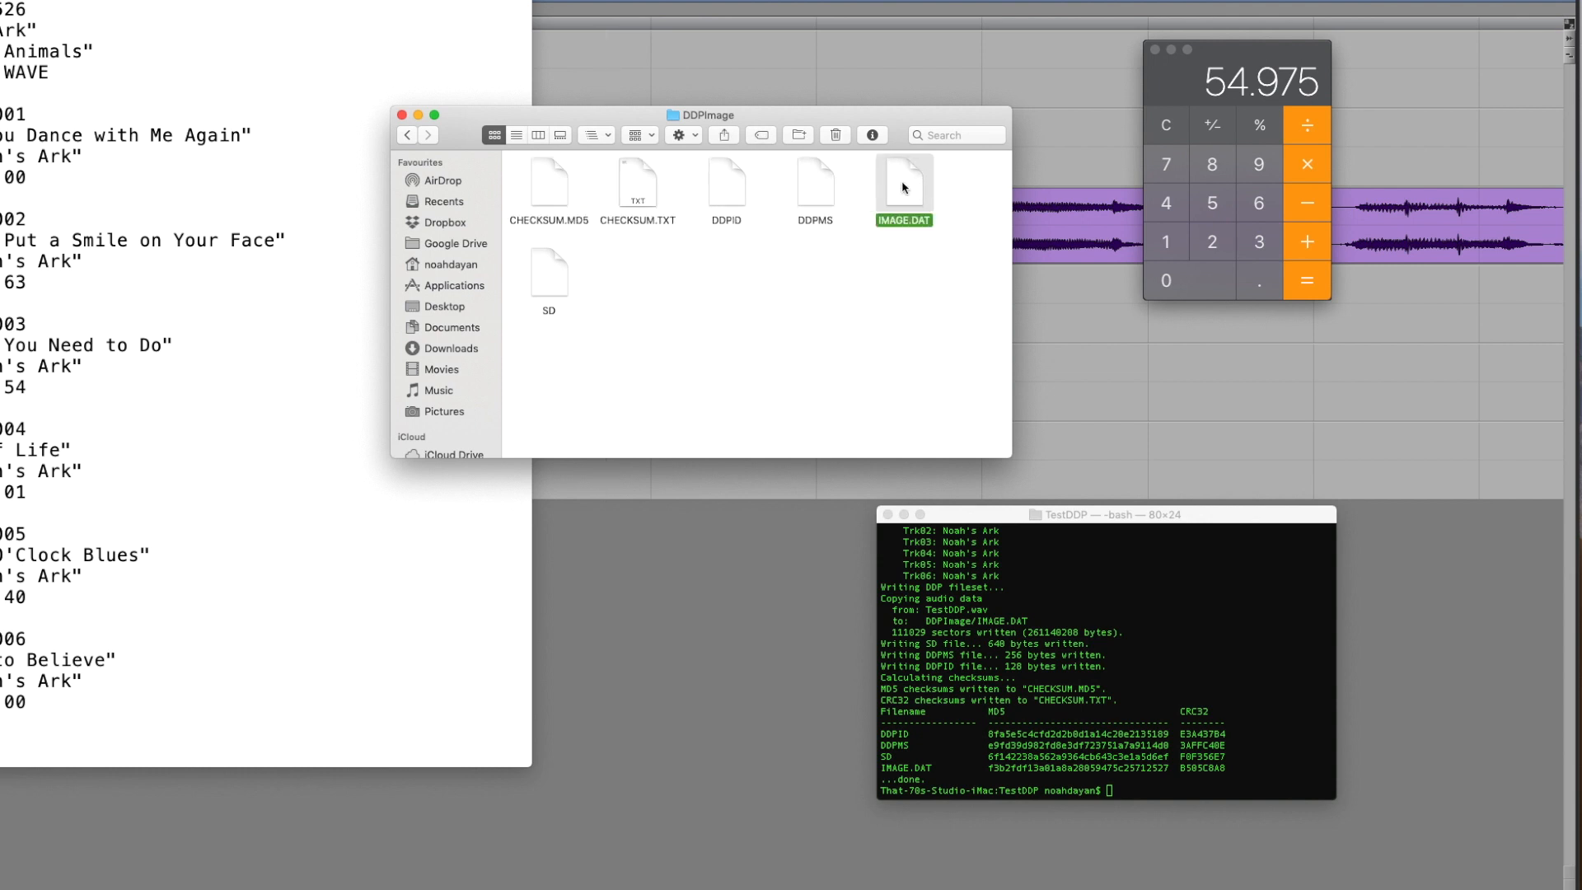
left_click(923, 281)
left_click(561, 265)
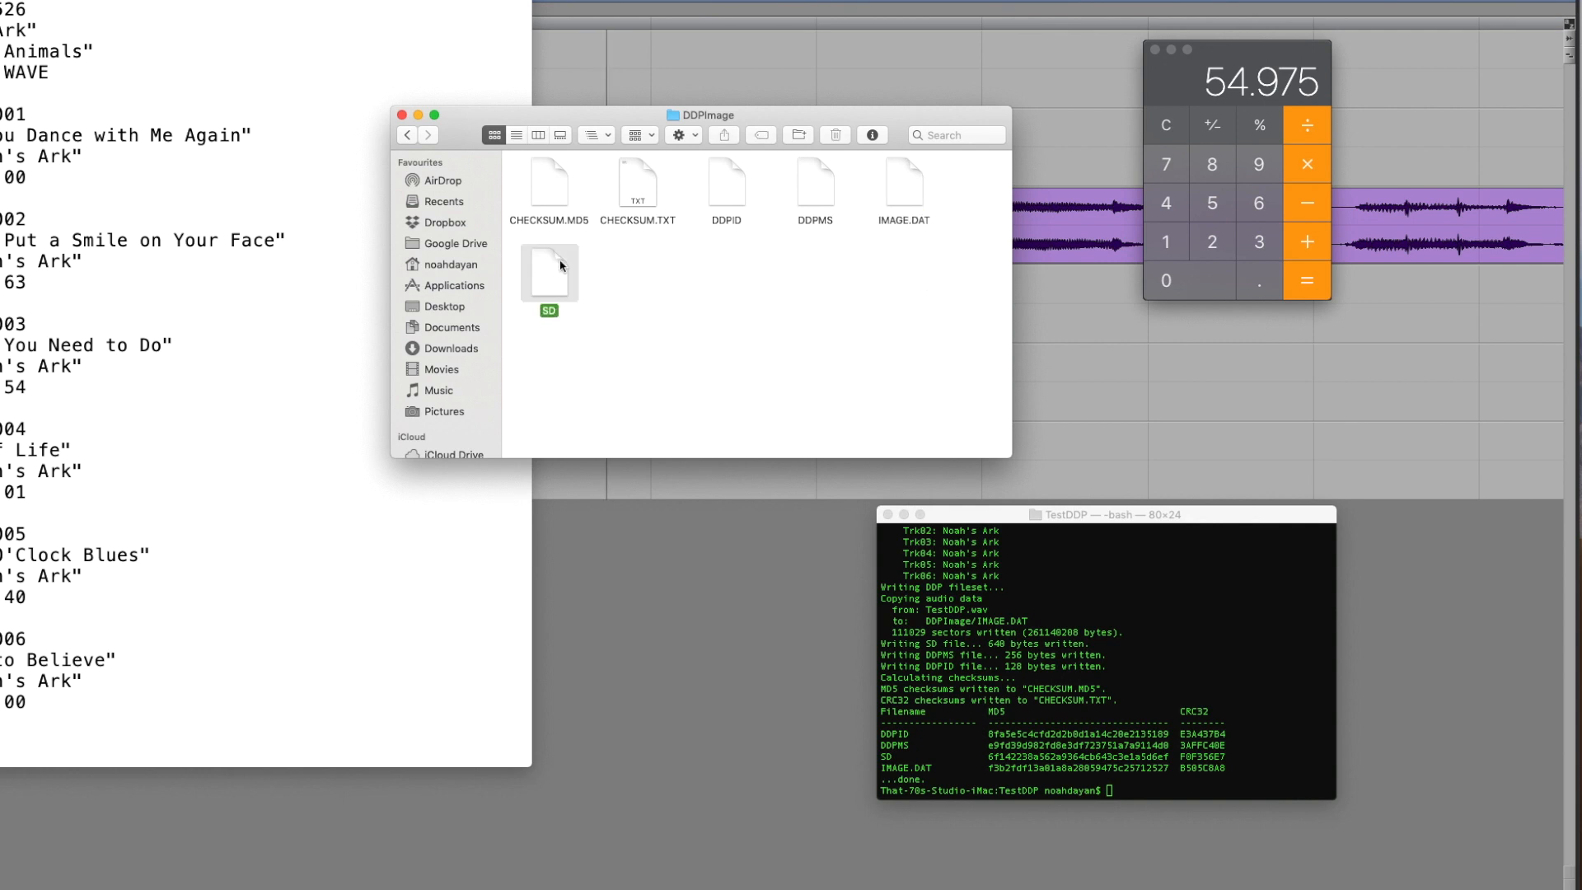
left_click(723, 320)
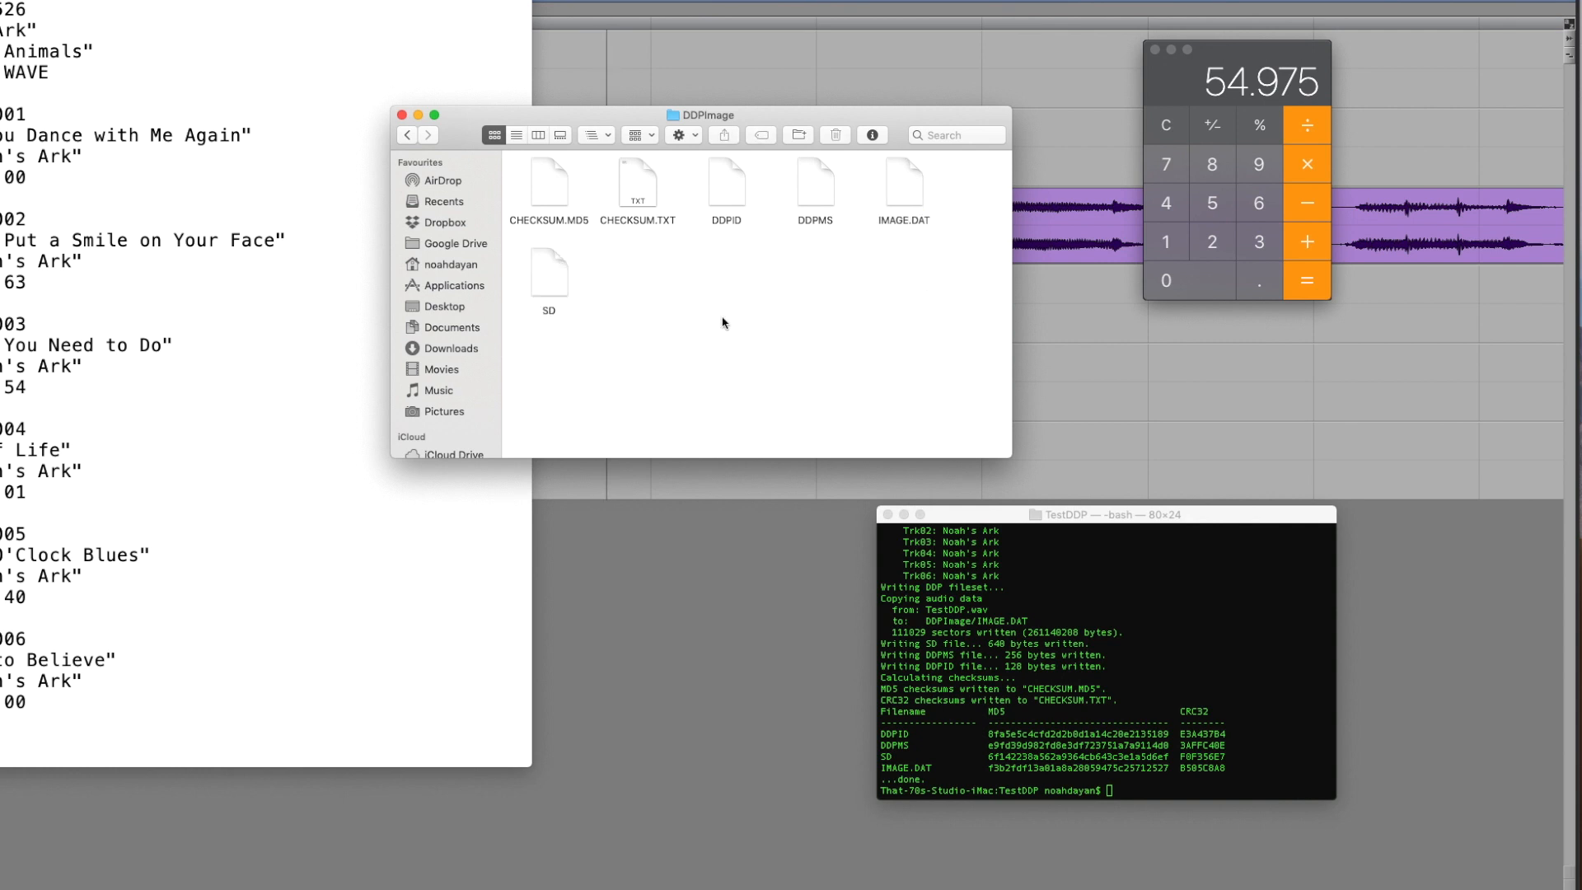